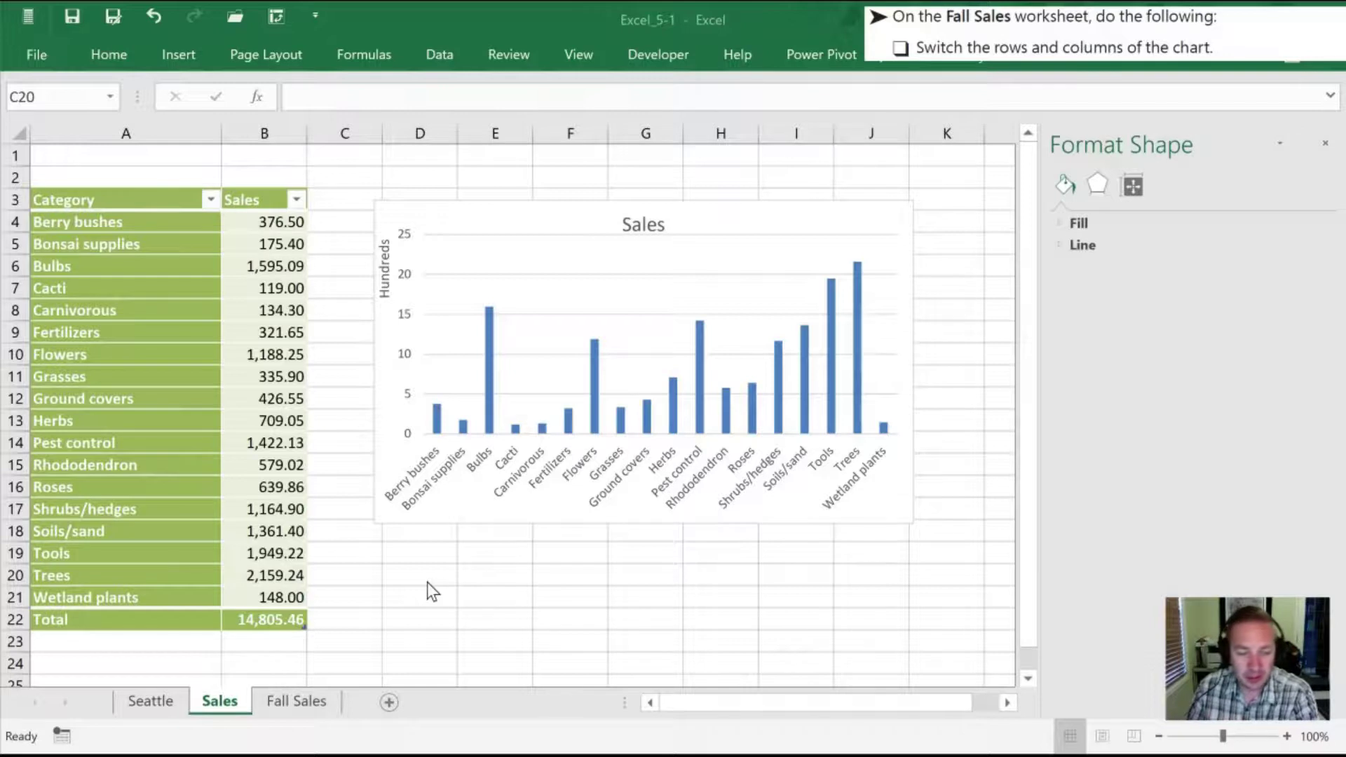
# - Switch to the Fall Sales sheet and close the Format Shape pane
pyautogui.click(274, 700)
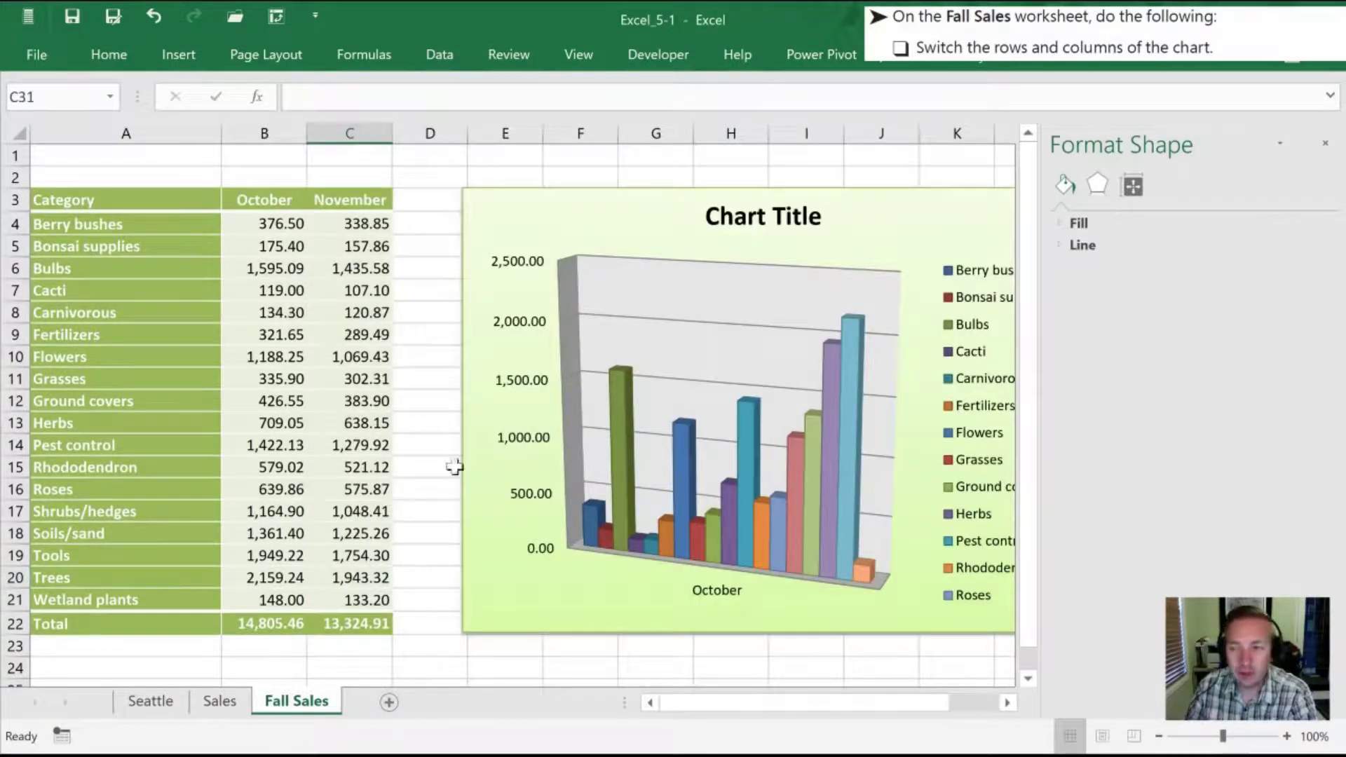
pyautogui.click(1326, 153)
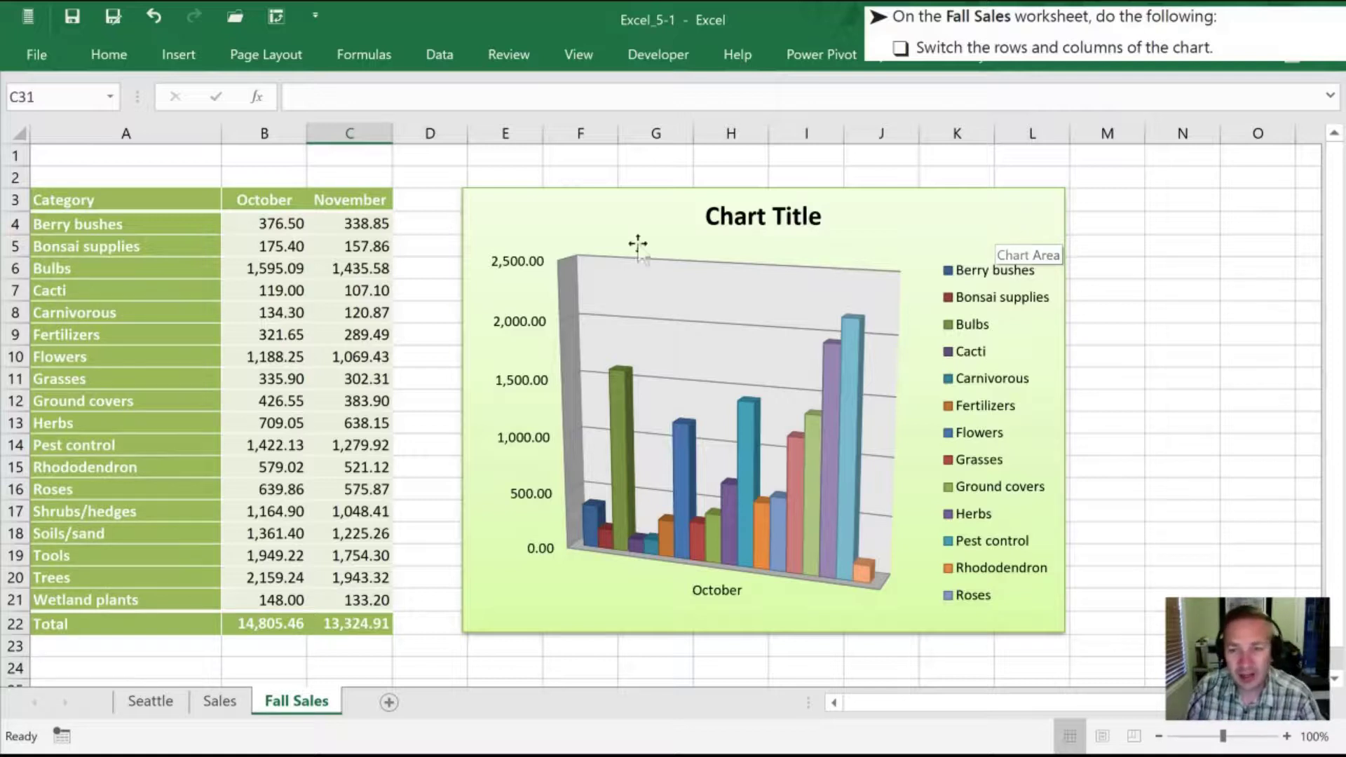
# - Switch the Fall Sales chart's rows and columns so categories run along the horizontal axis
pyautogui.click(568, 229)
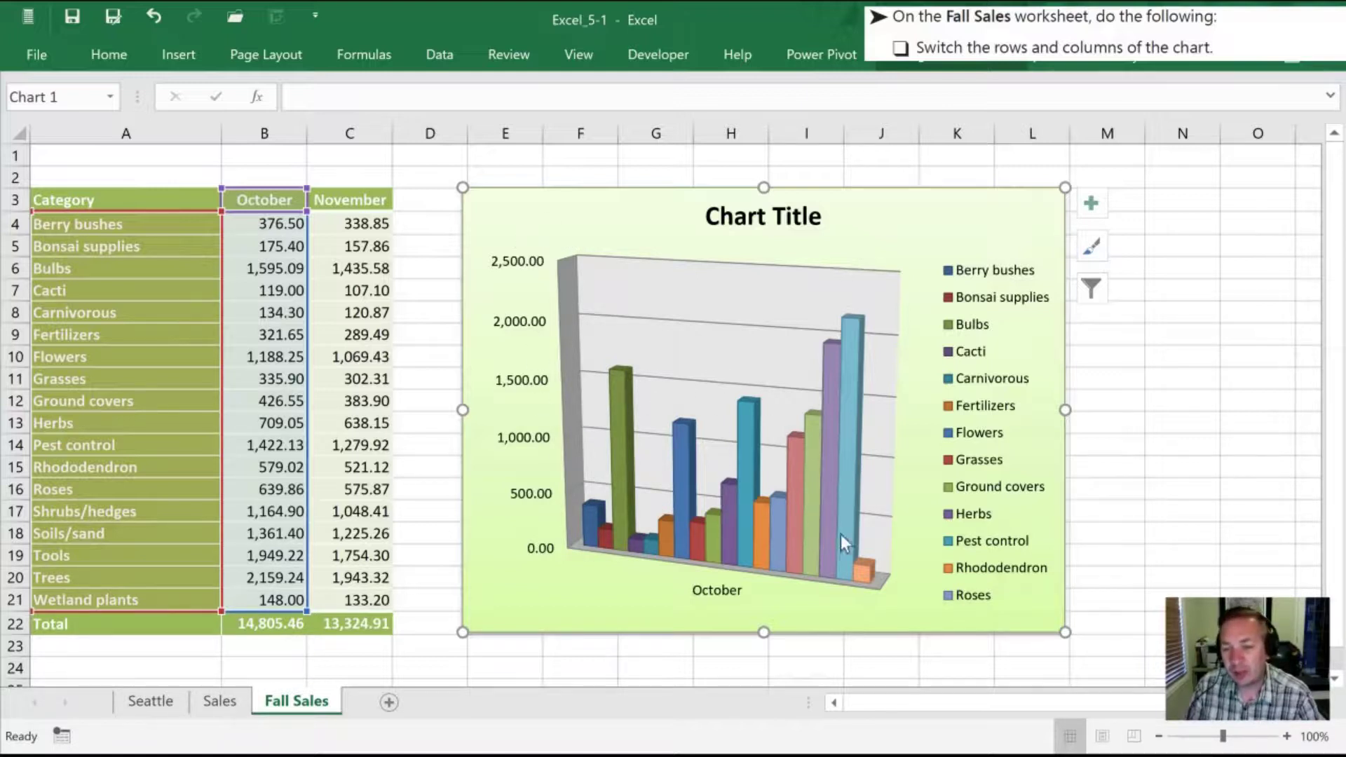
pyautogui.moveTo(758, 540)
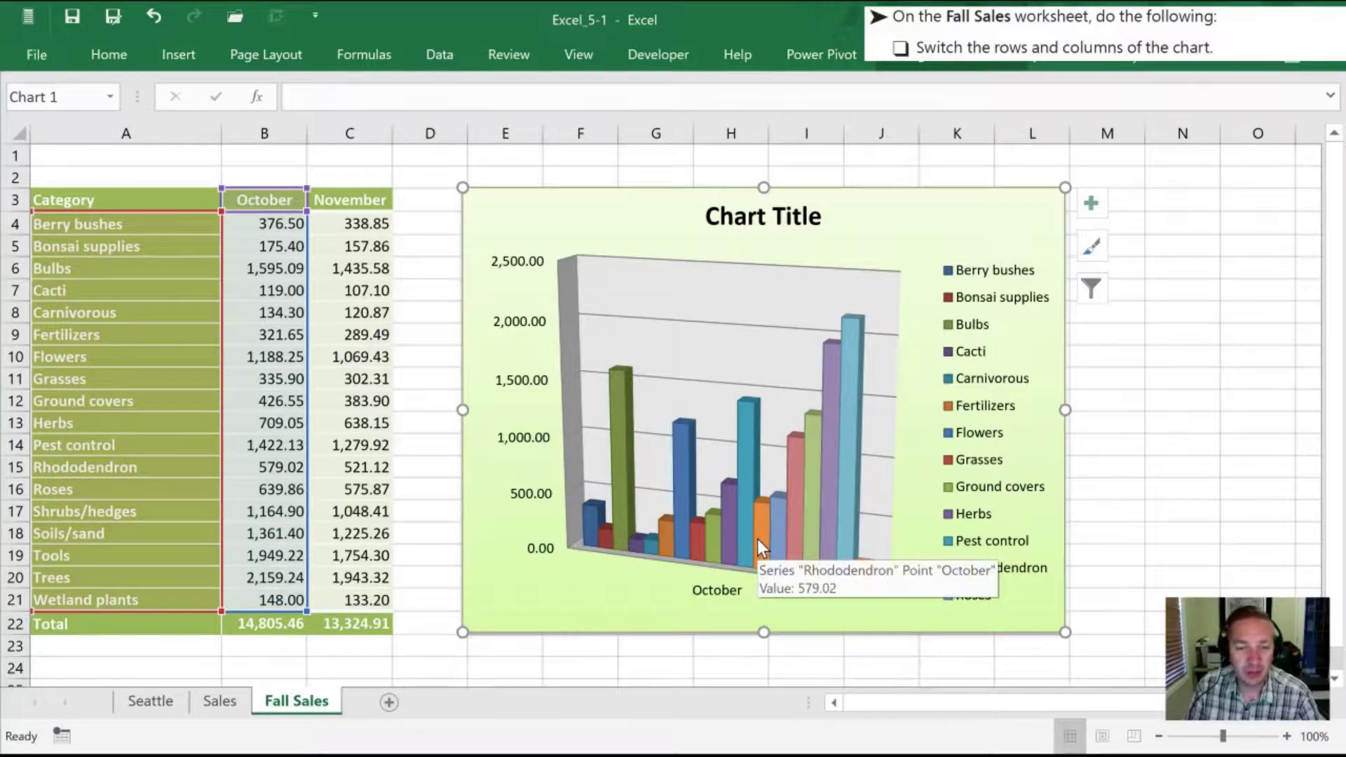
pyautogui.moveTo(747, 516)
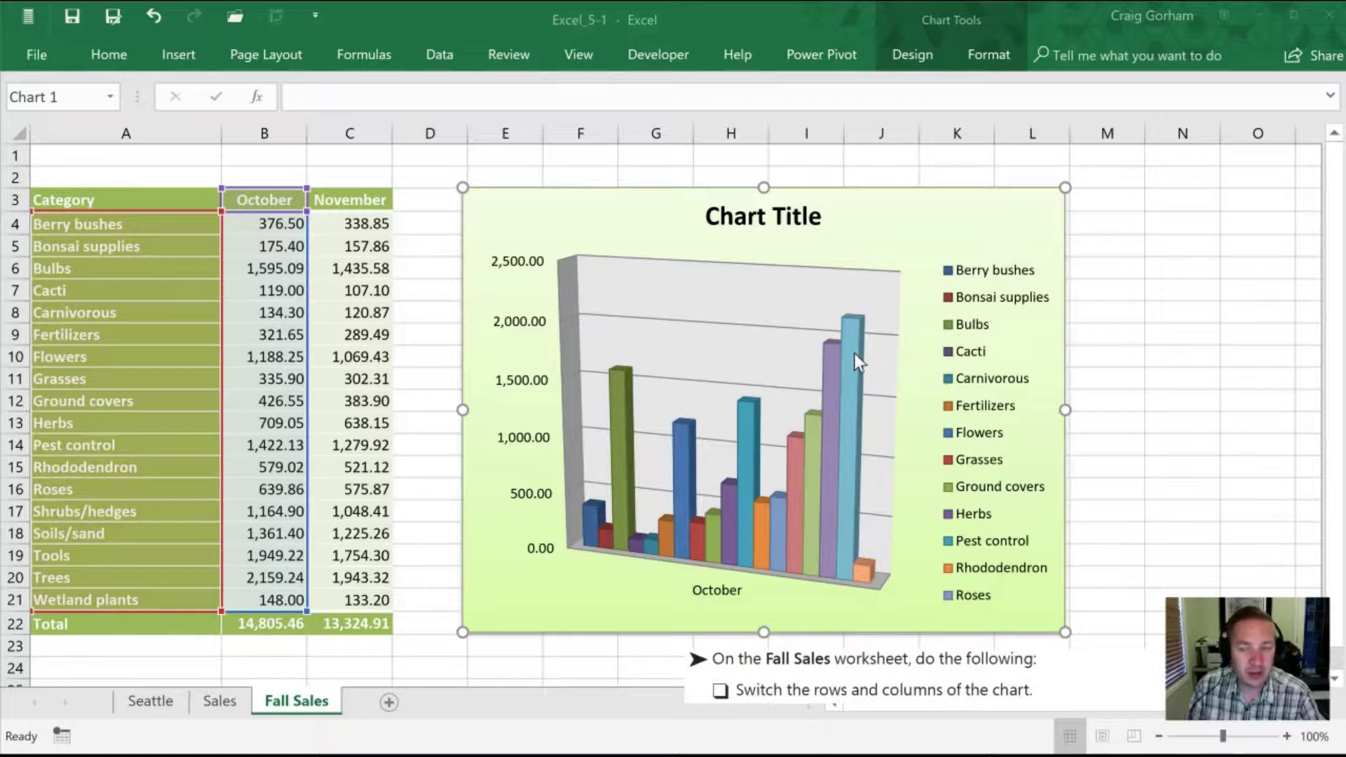
pyautogui.click(910, 53)
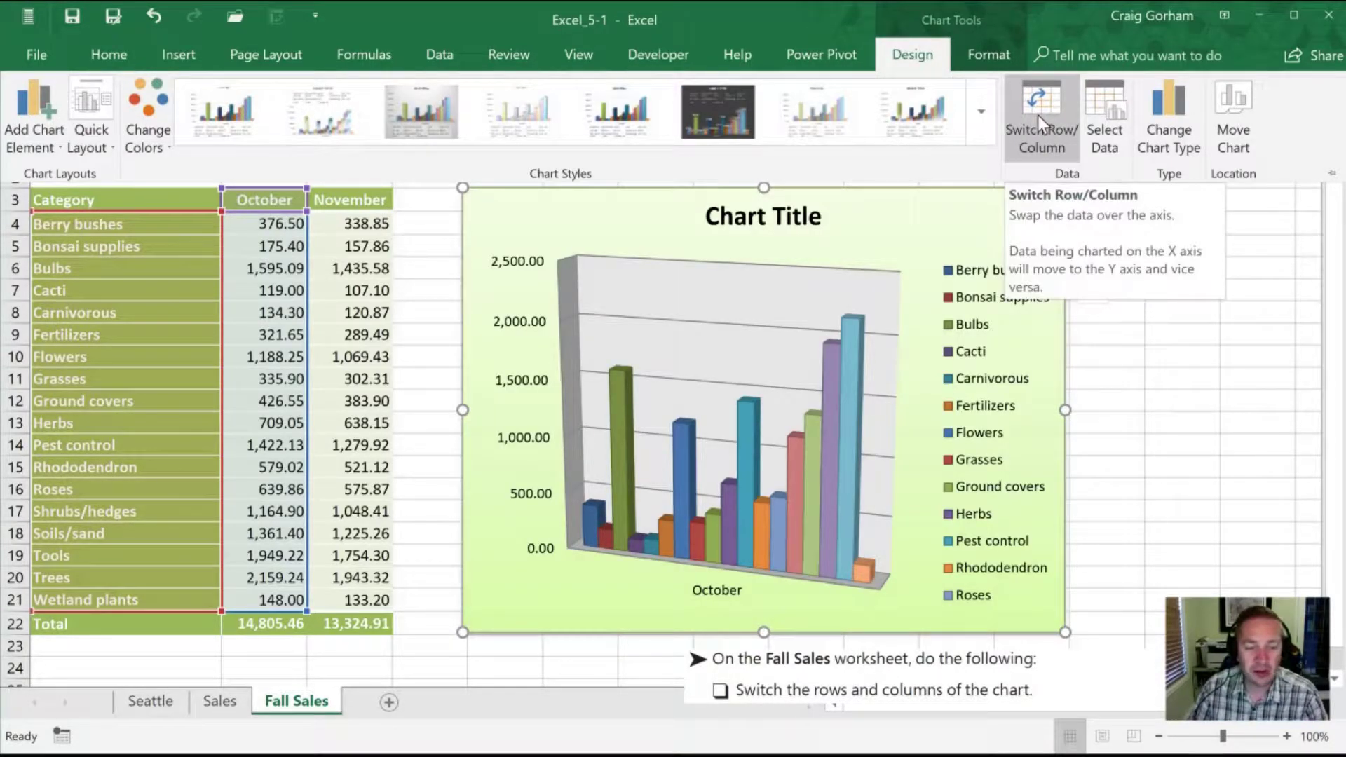
pyautogui.click(1038, 115)
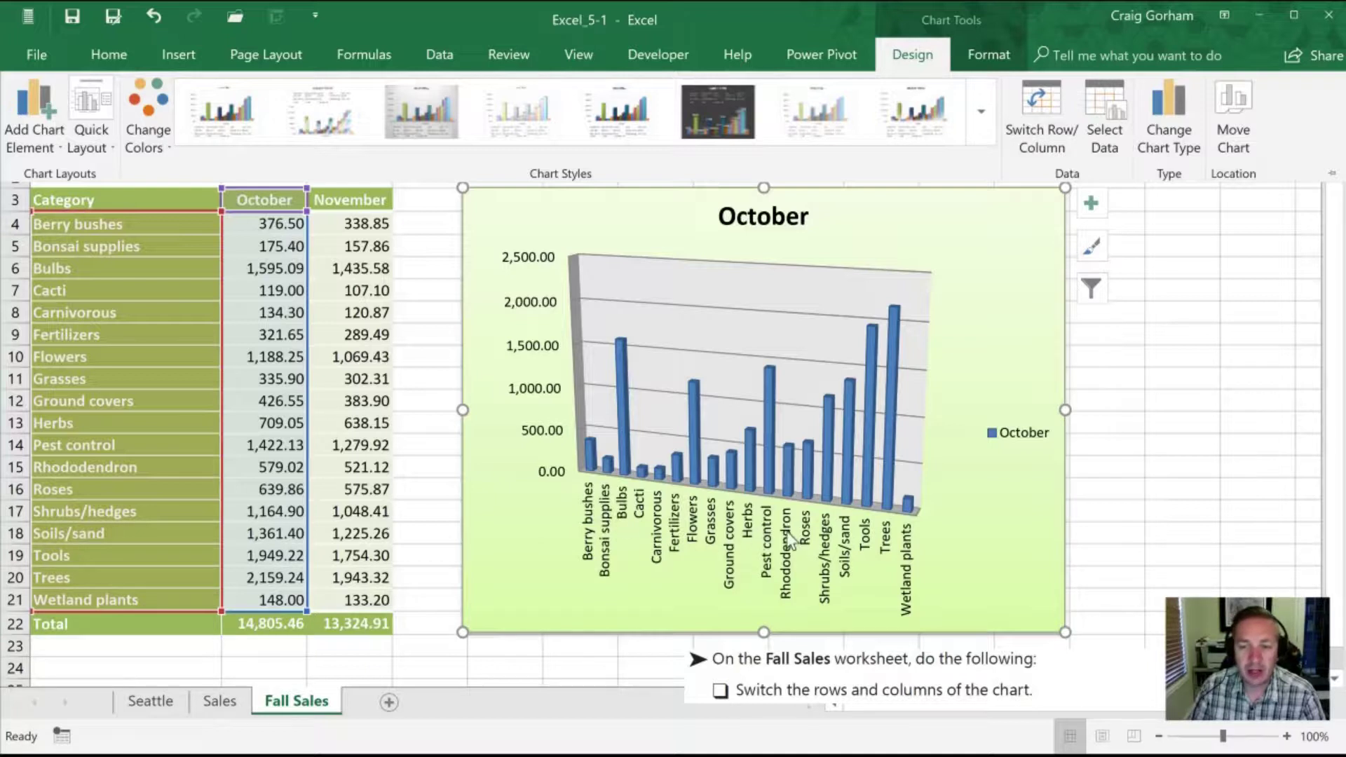
pyautogui.click(1013, 435)
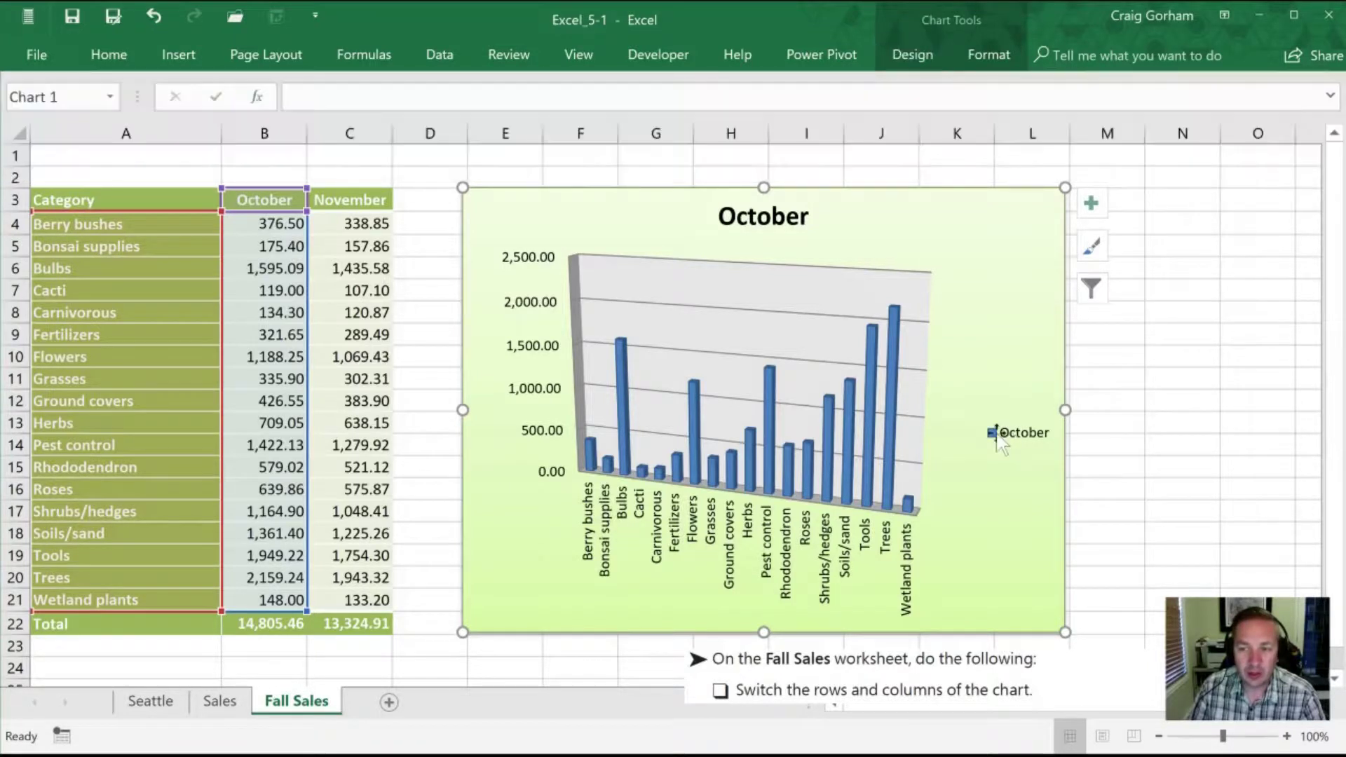
pyautogui.click(1012, 434)
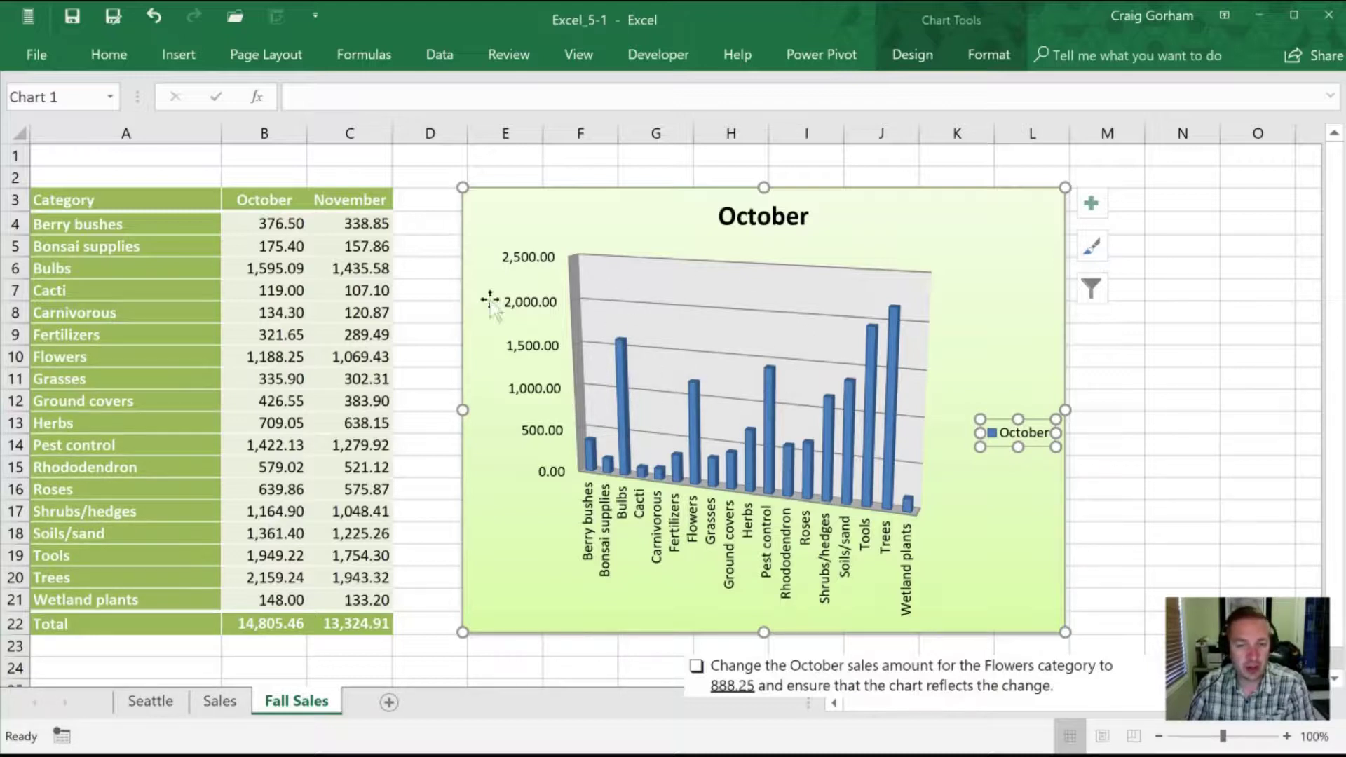
# - Enter 888.25 as the Flowers October sales in cell B10
pyautogui.click(261, 359)
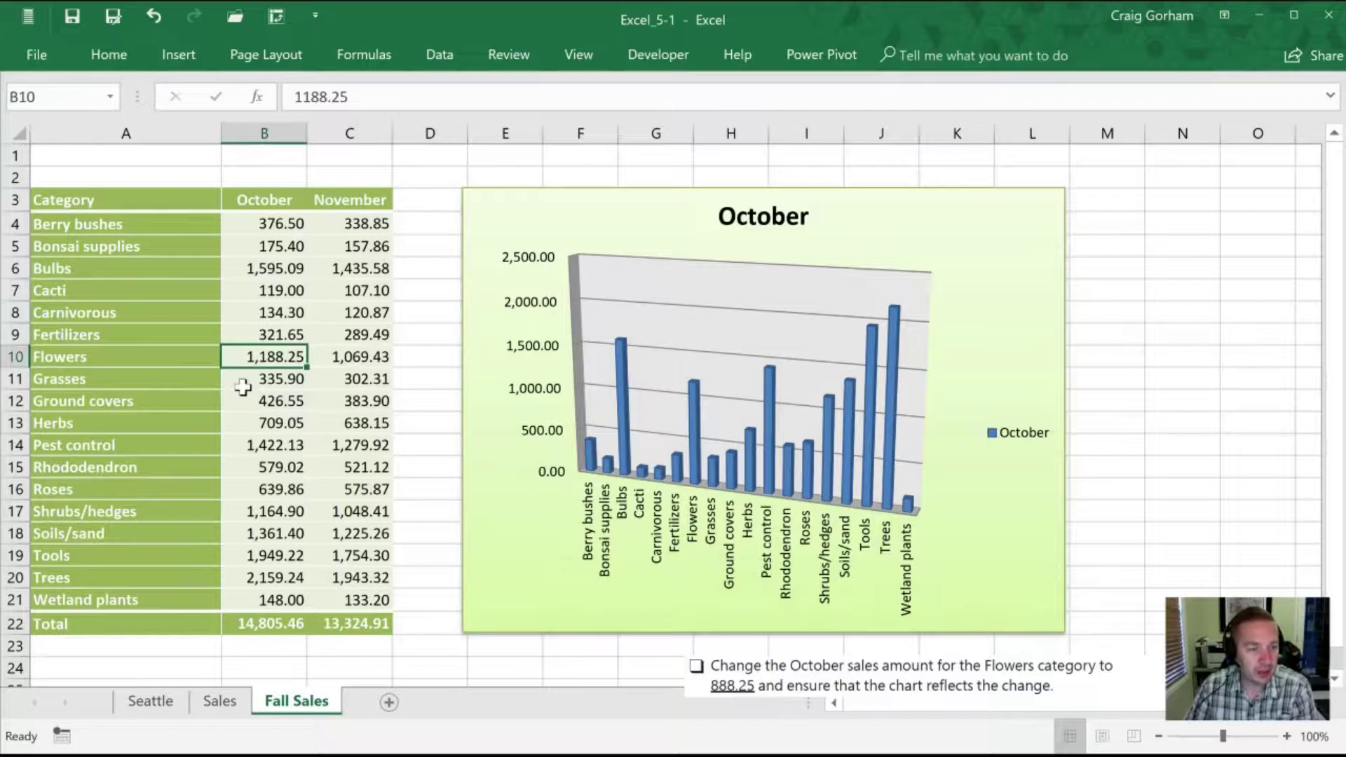
pyautogui.write('88')
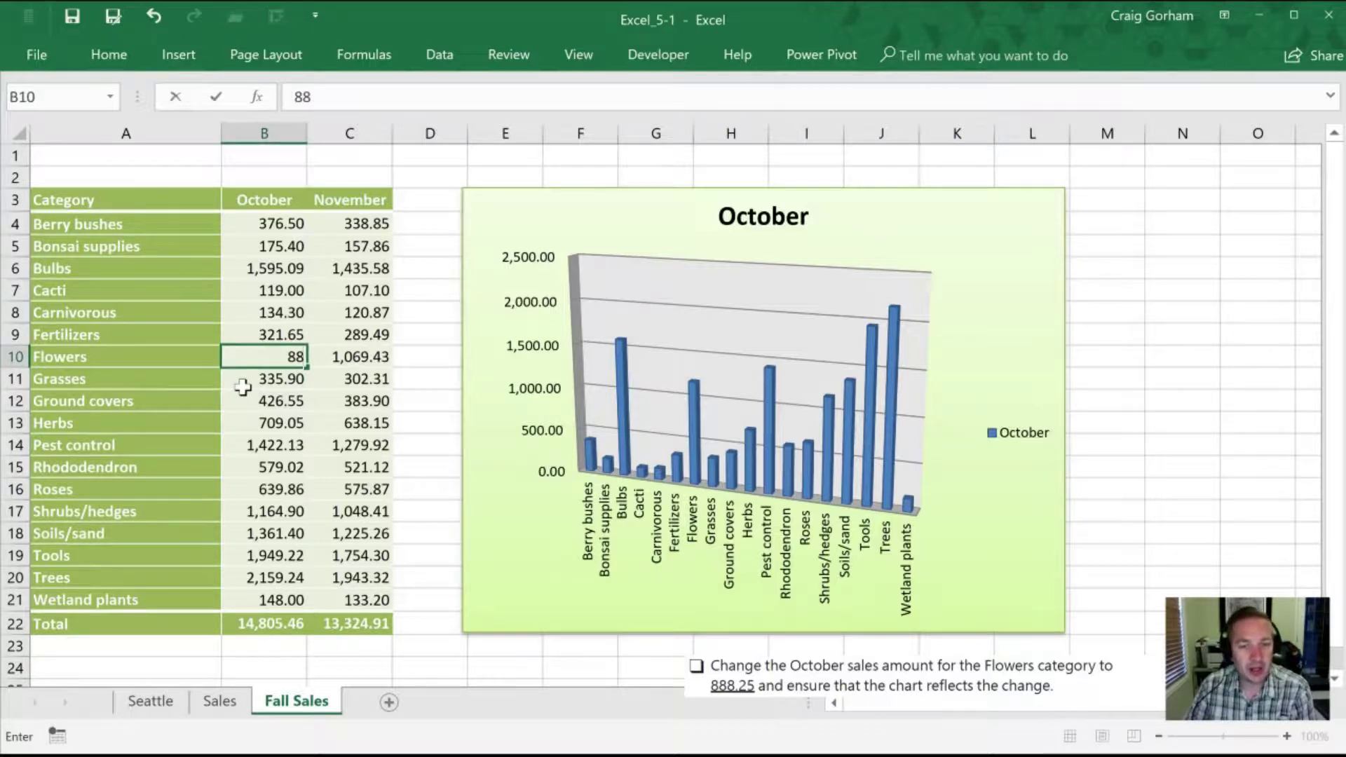
pyautogui.write('8.25')
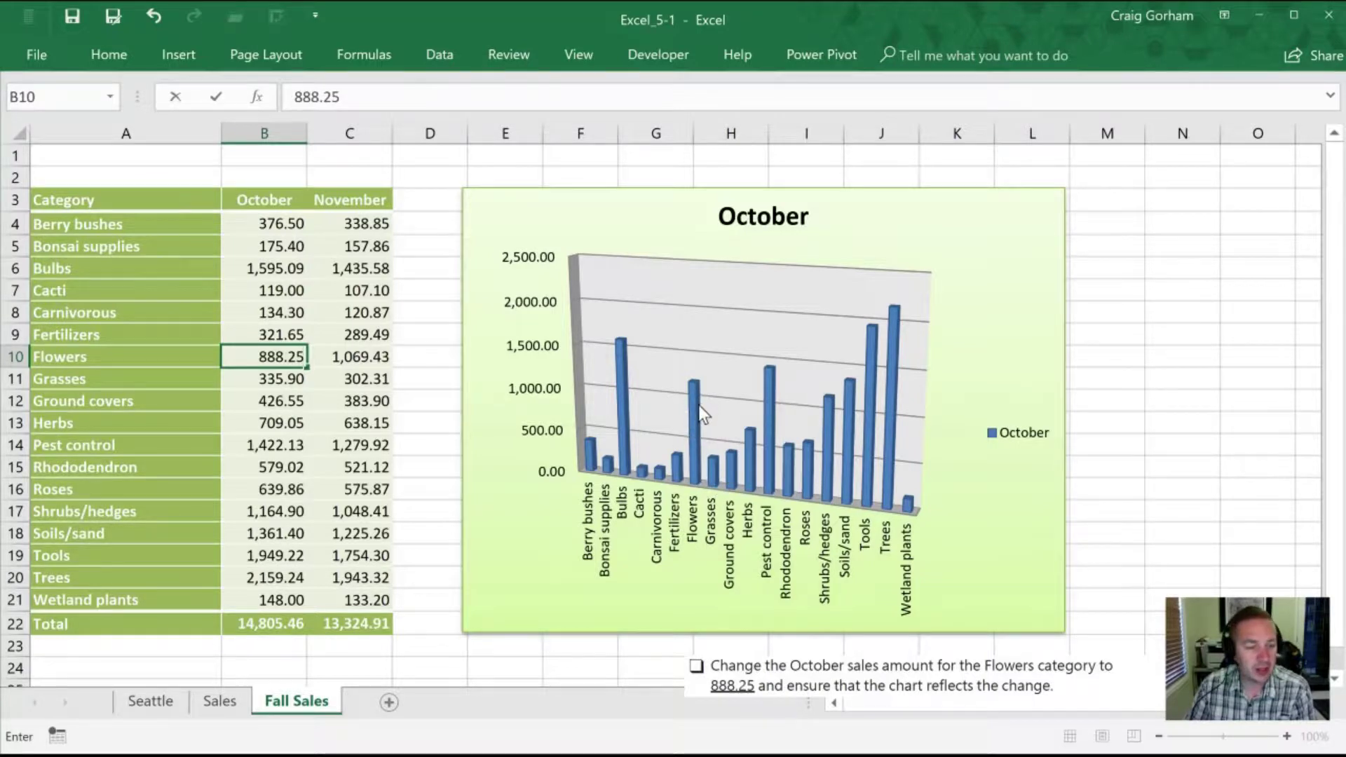
pyautogui.moveTo(698, 411)
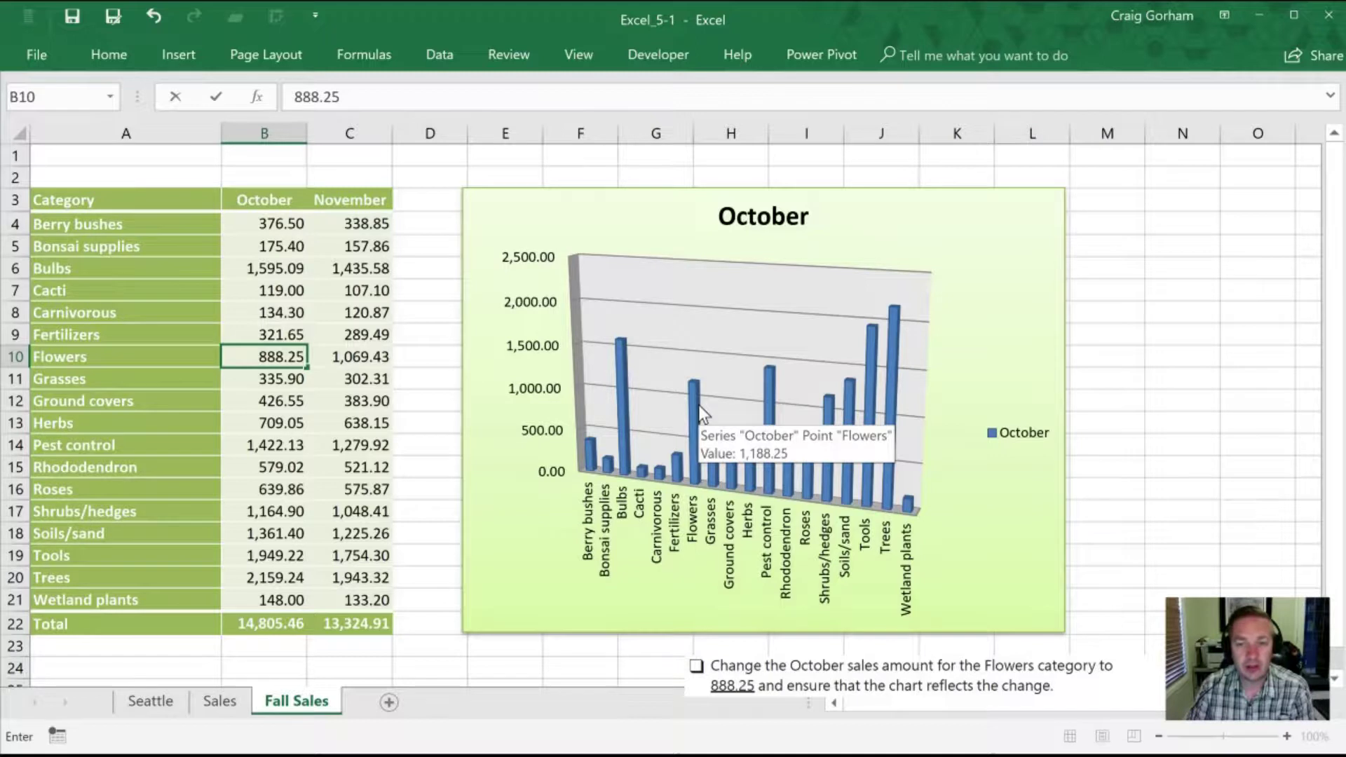
pyautogui.press('Return')
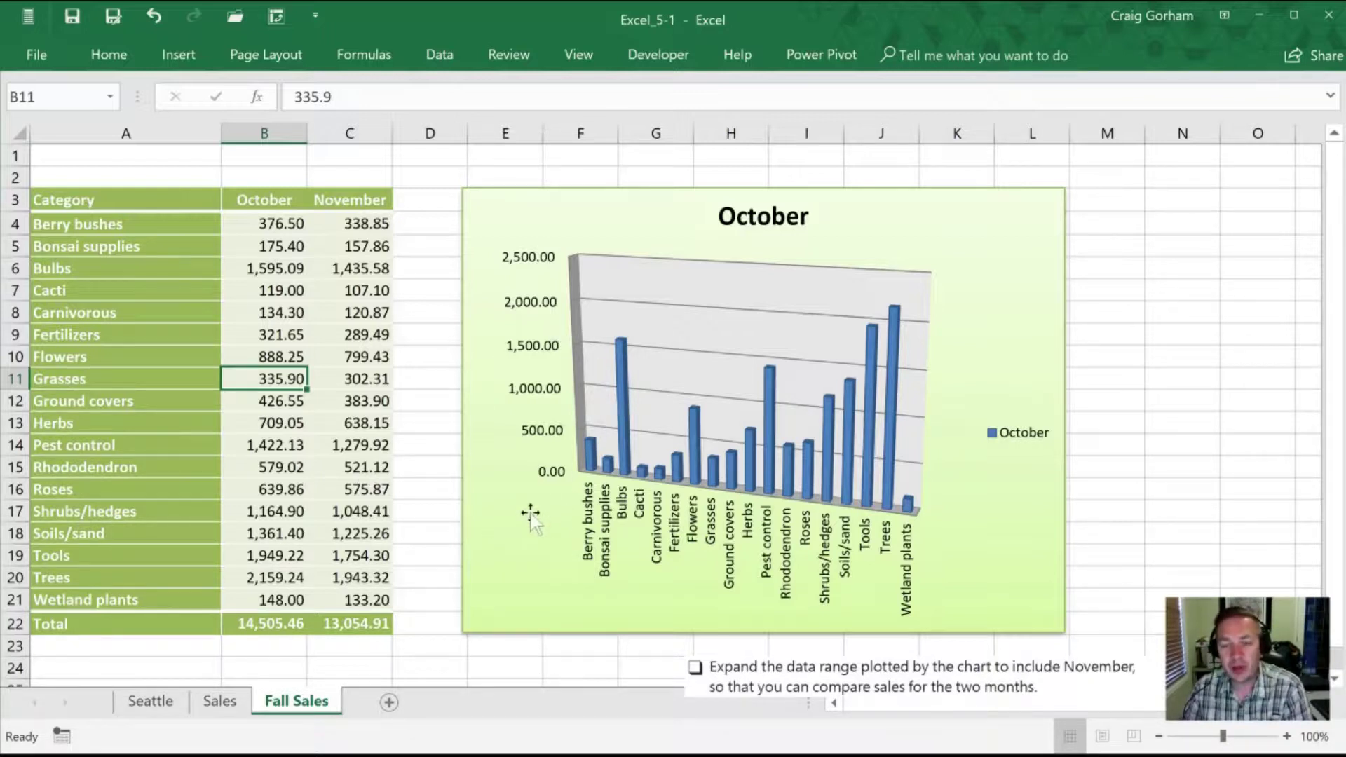
# - Open the chart's Select Data Source dialog and move it off the November values
pyautogui.click(620, 432)
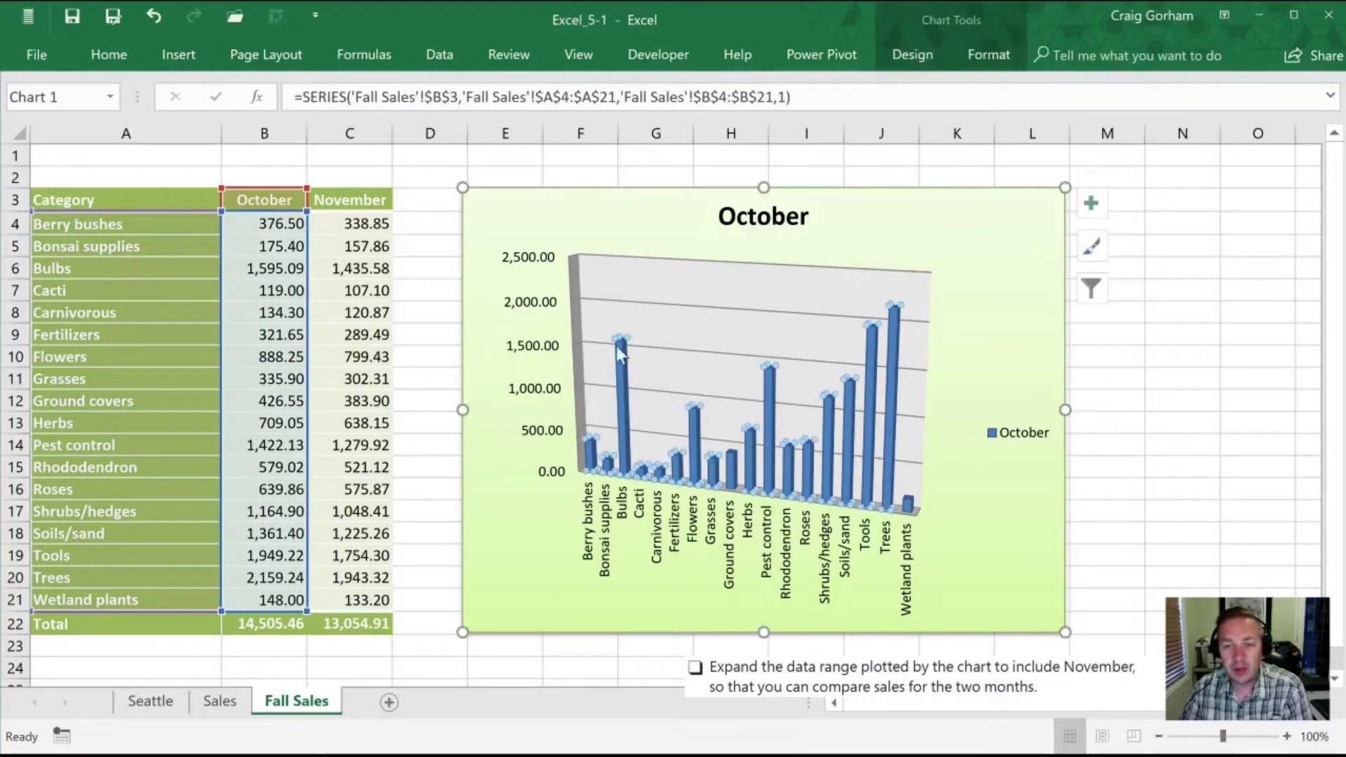
pyautogui.click(629, 242)
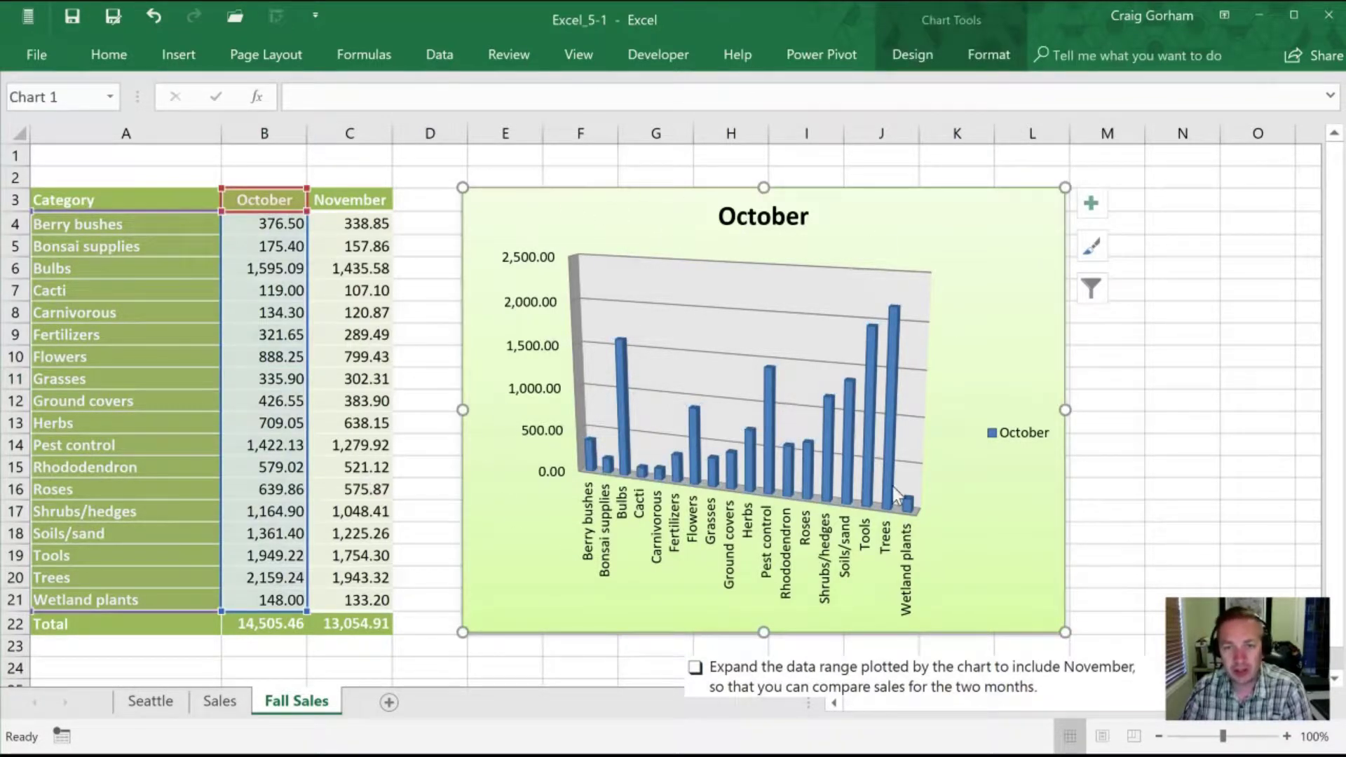
pyautogui.rightClick(604, 223)
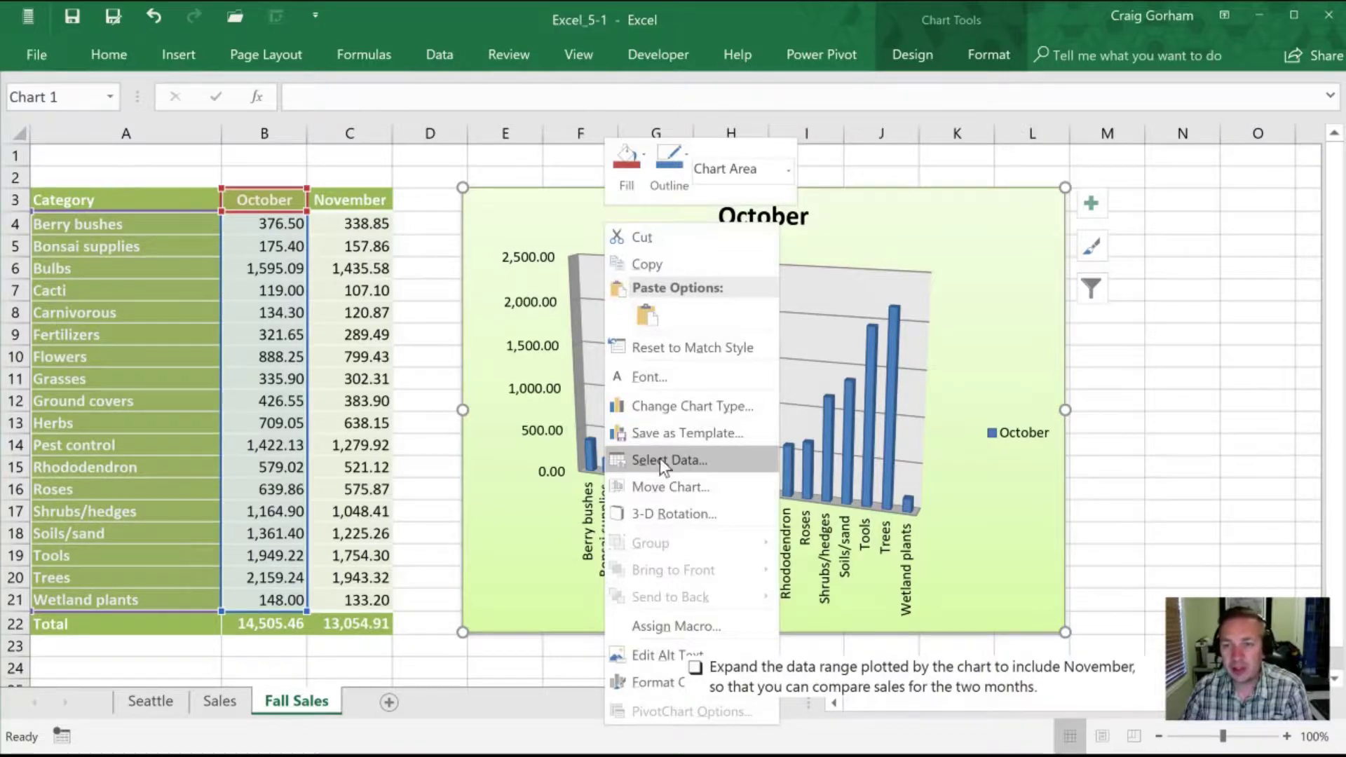
pyautogui.click(927, 234)
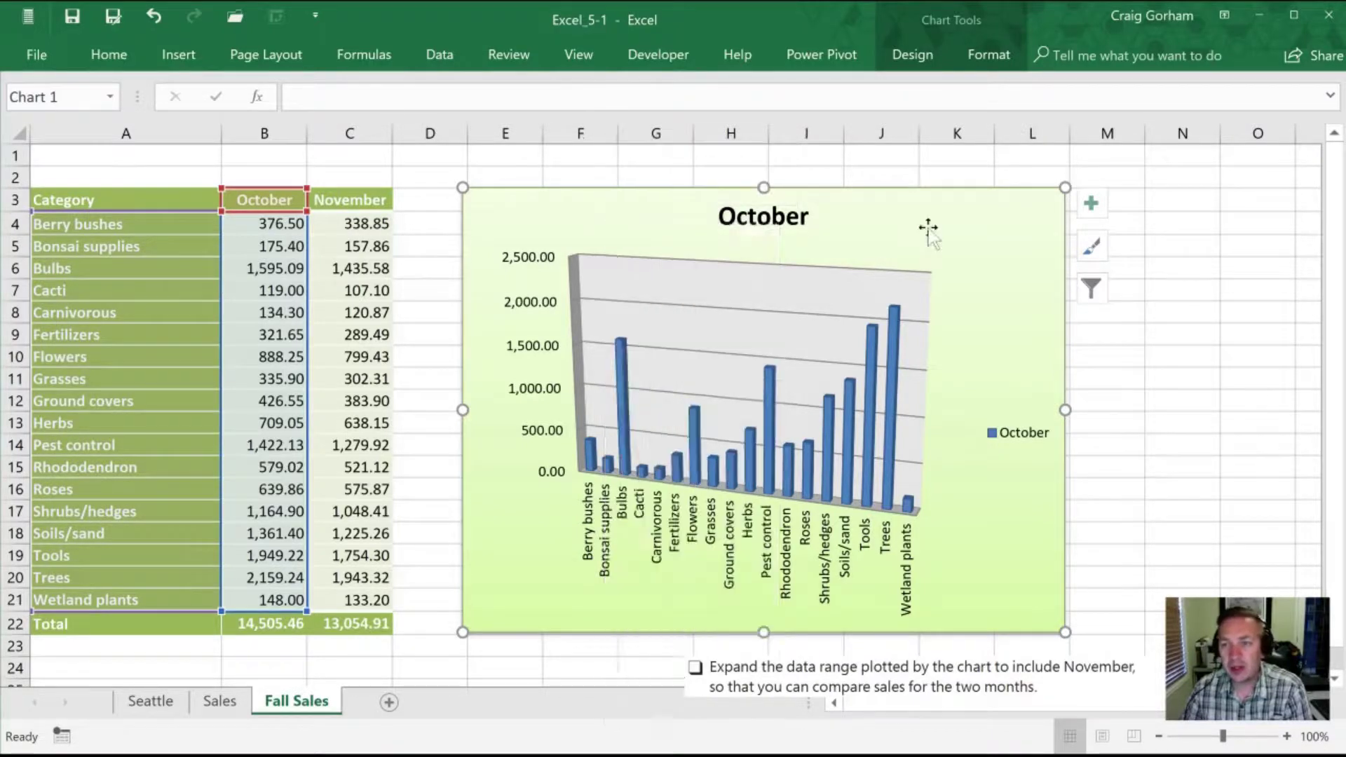
pyautogui.click(908, 54)
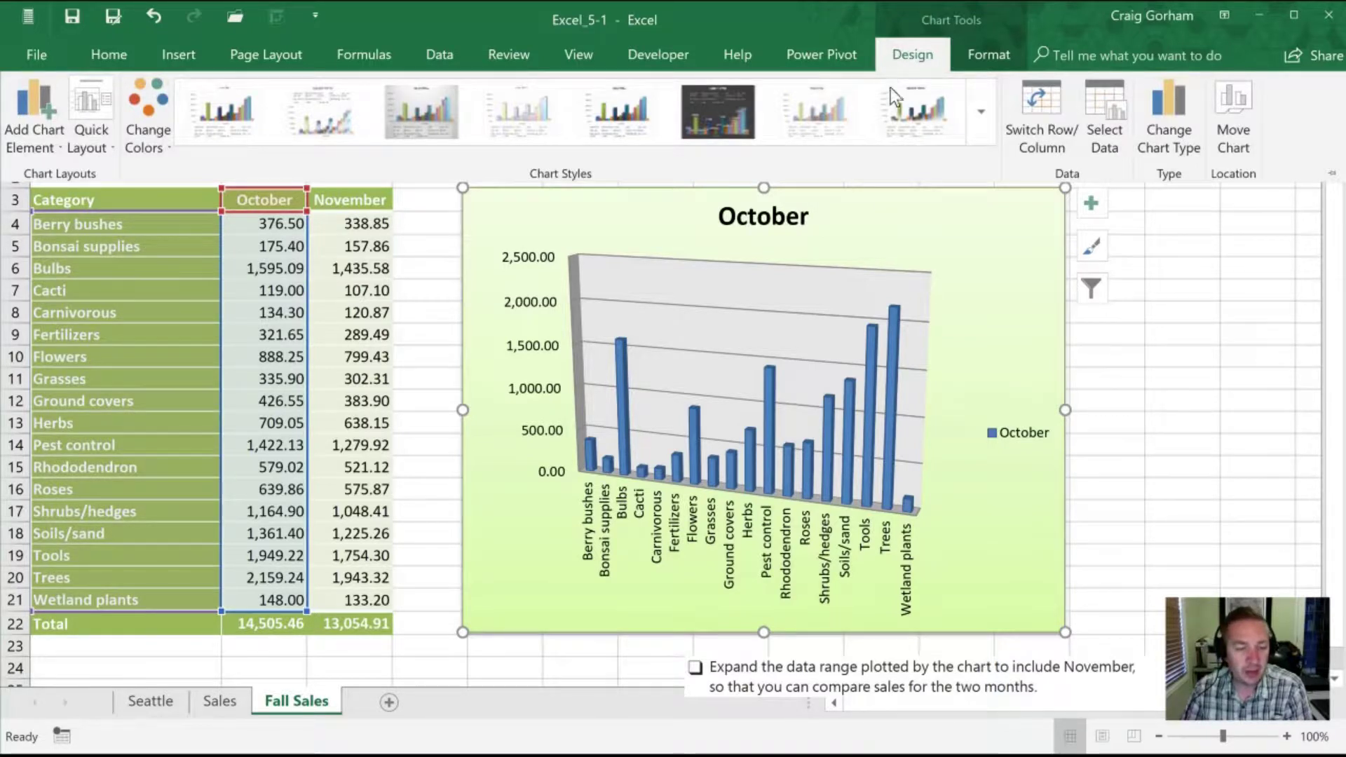
pyautogui.click(1101, 121)
pyautogui.moveTo(528, 286); pyautogui.dragTo(676, 153)
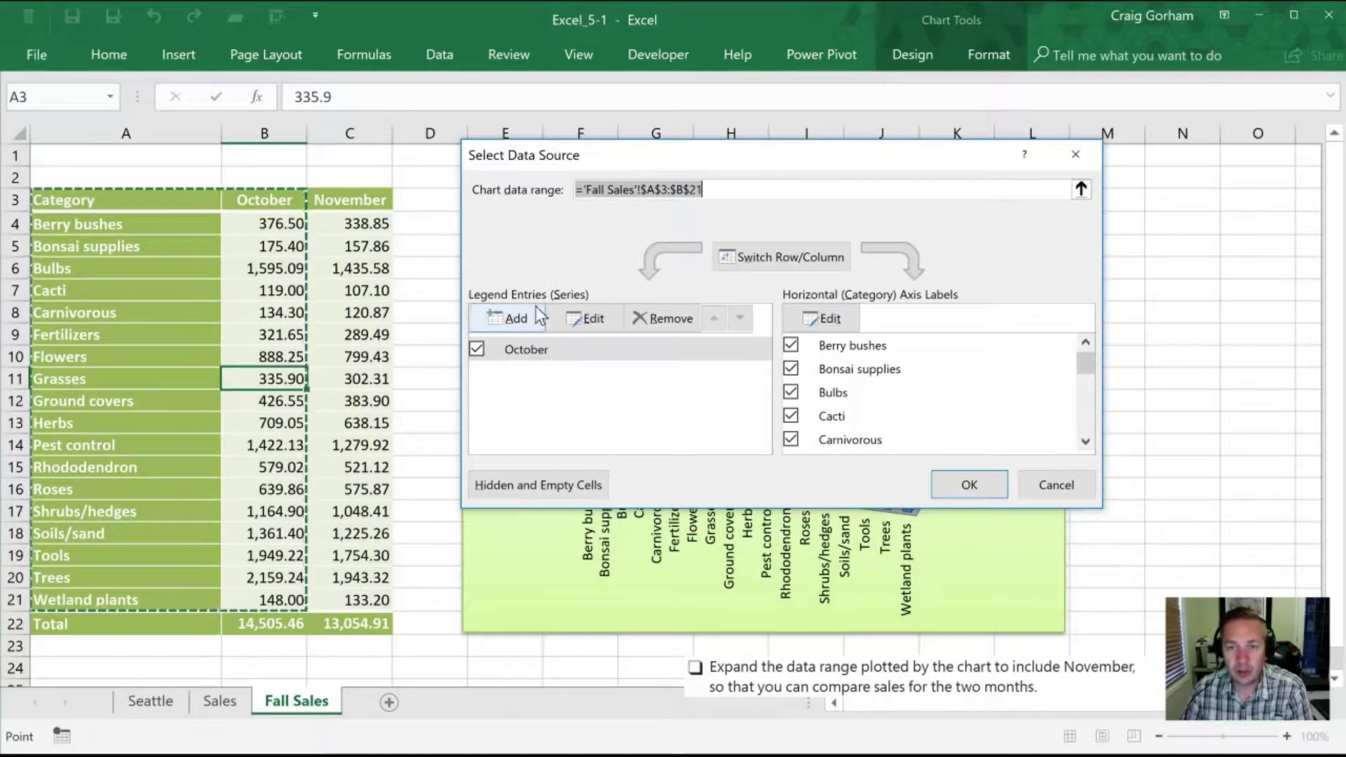
# - Add a new chart series named from the November header in C3
pyautogui.click(505, 323)
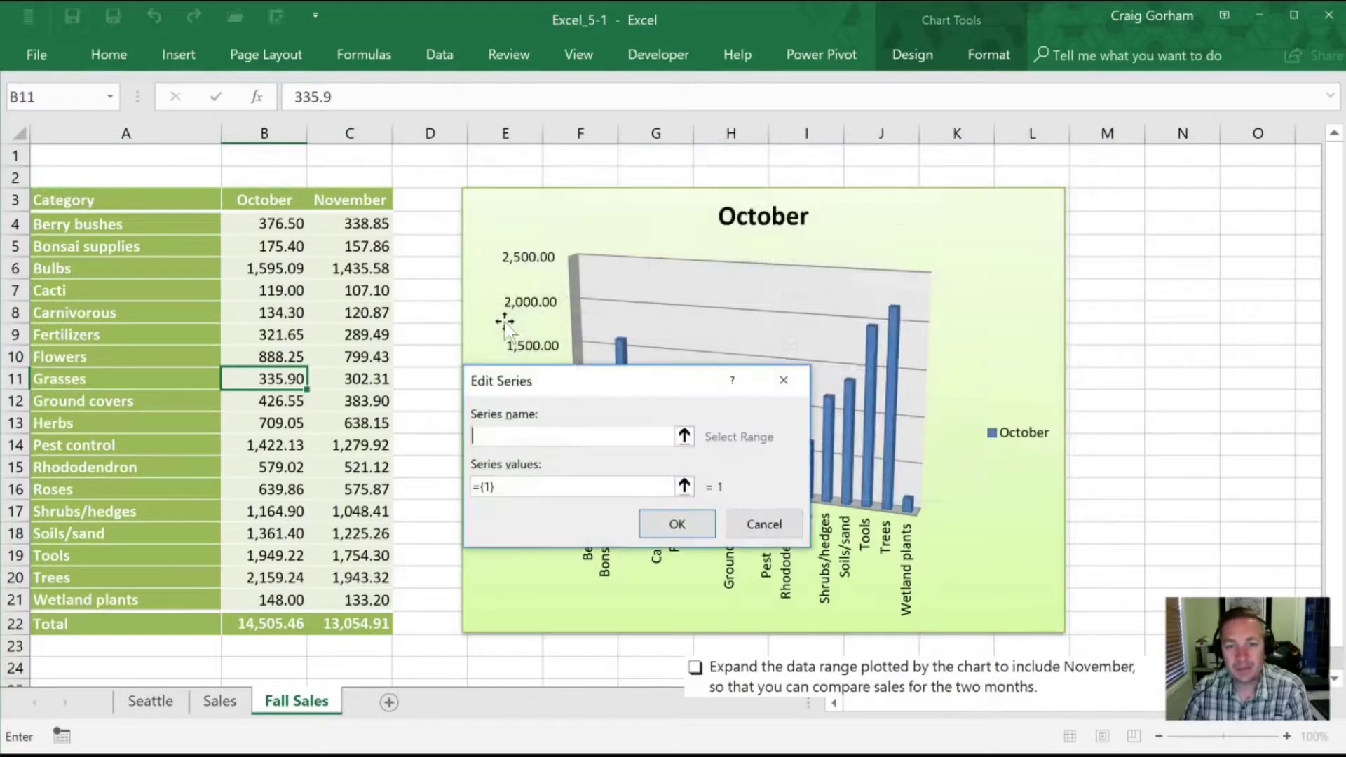
pyautogui.click(685, 437)
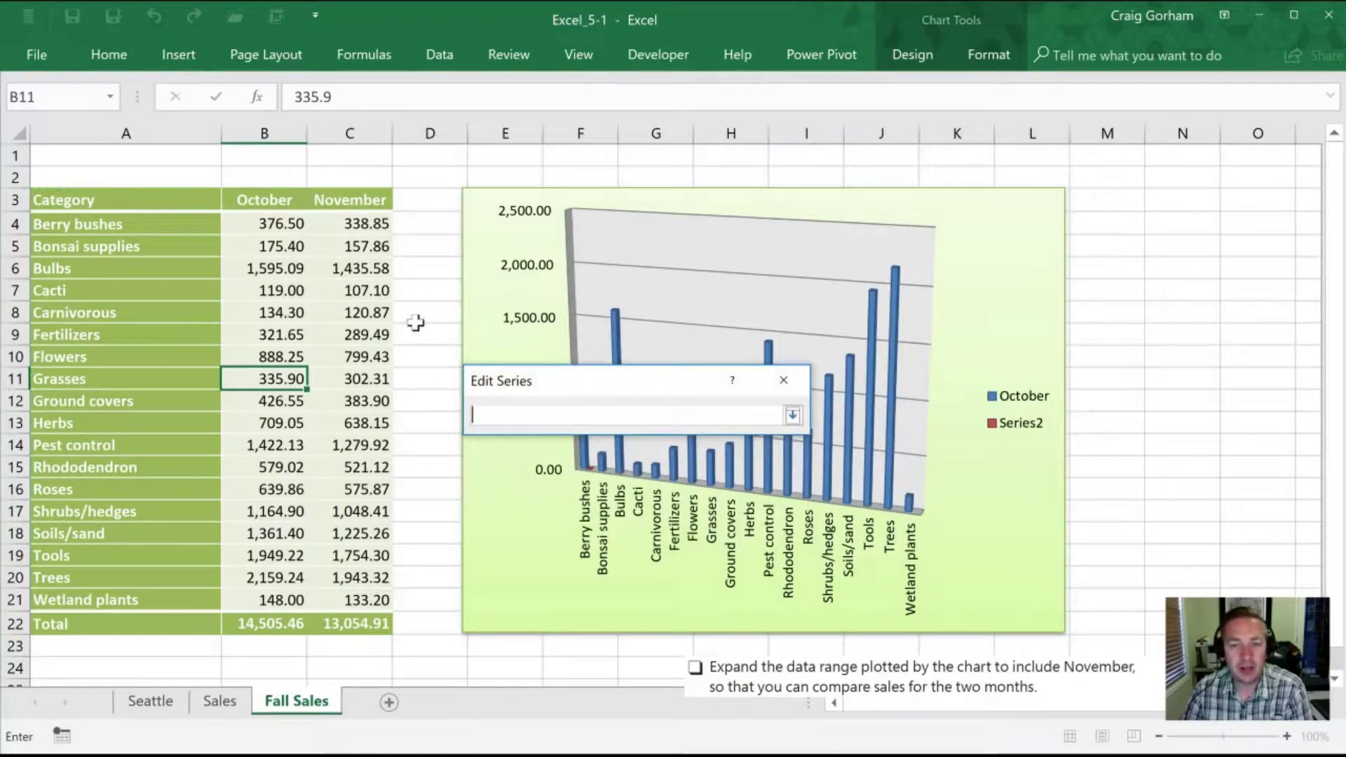
pyautogui.click(355, 199)
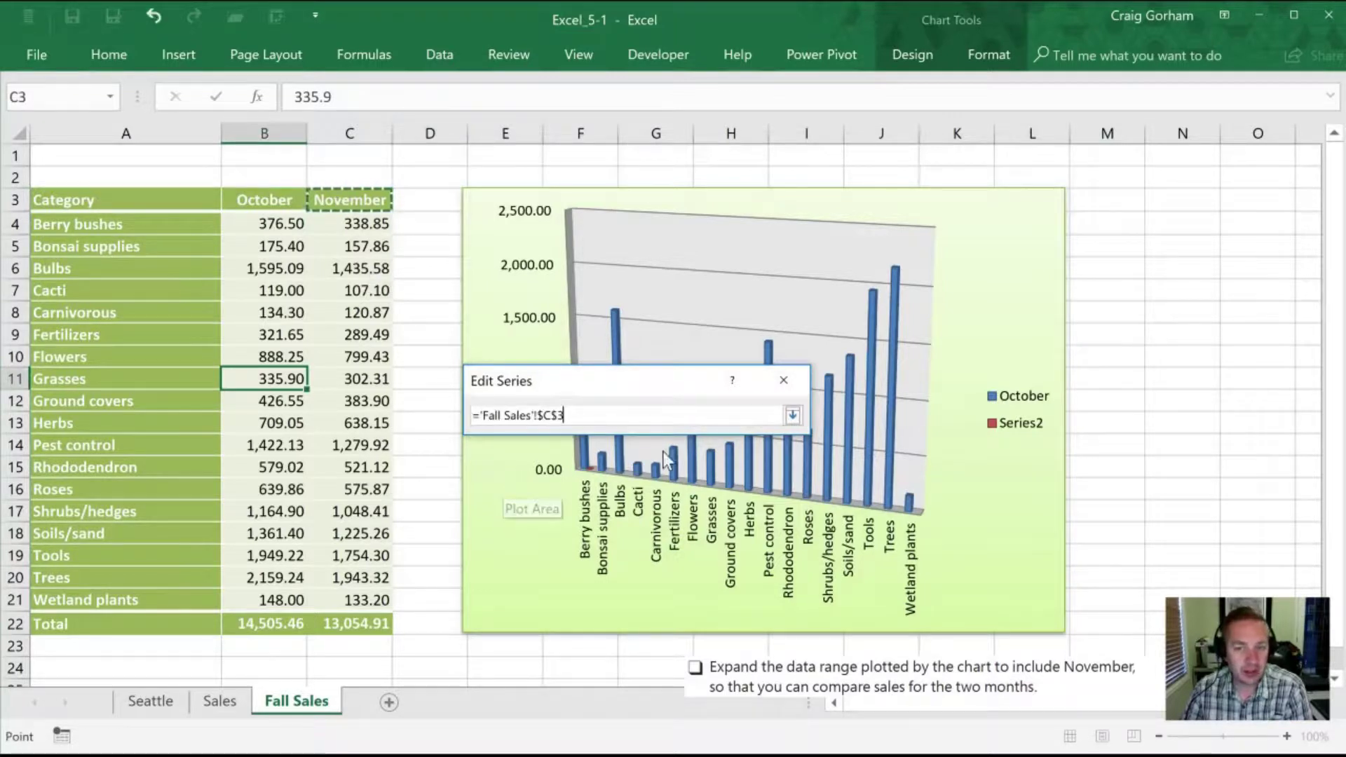
pyautogui.click(790, 417)
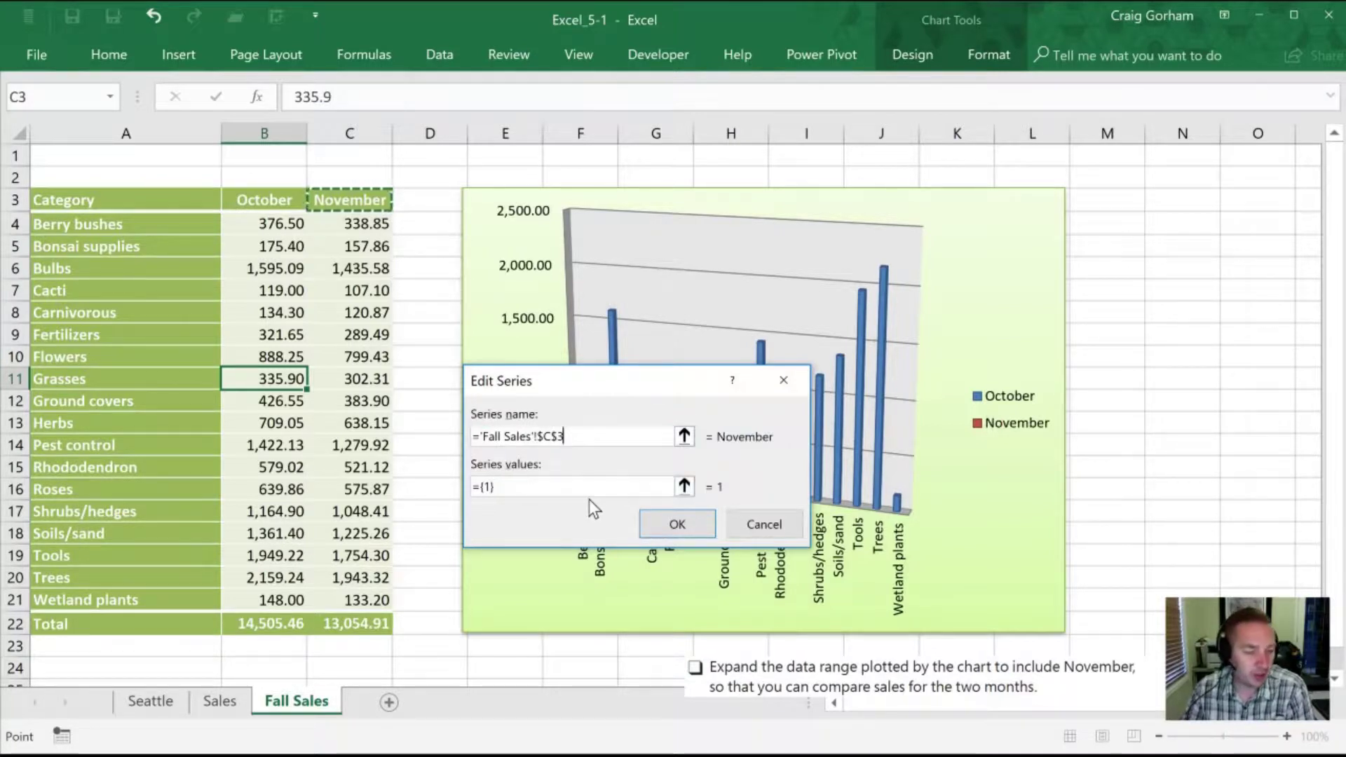
# - Set the November series values to C4:C21 and confirm the series
pyautogui.click(685, 487)
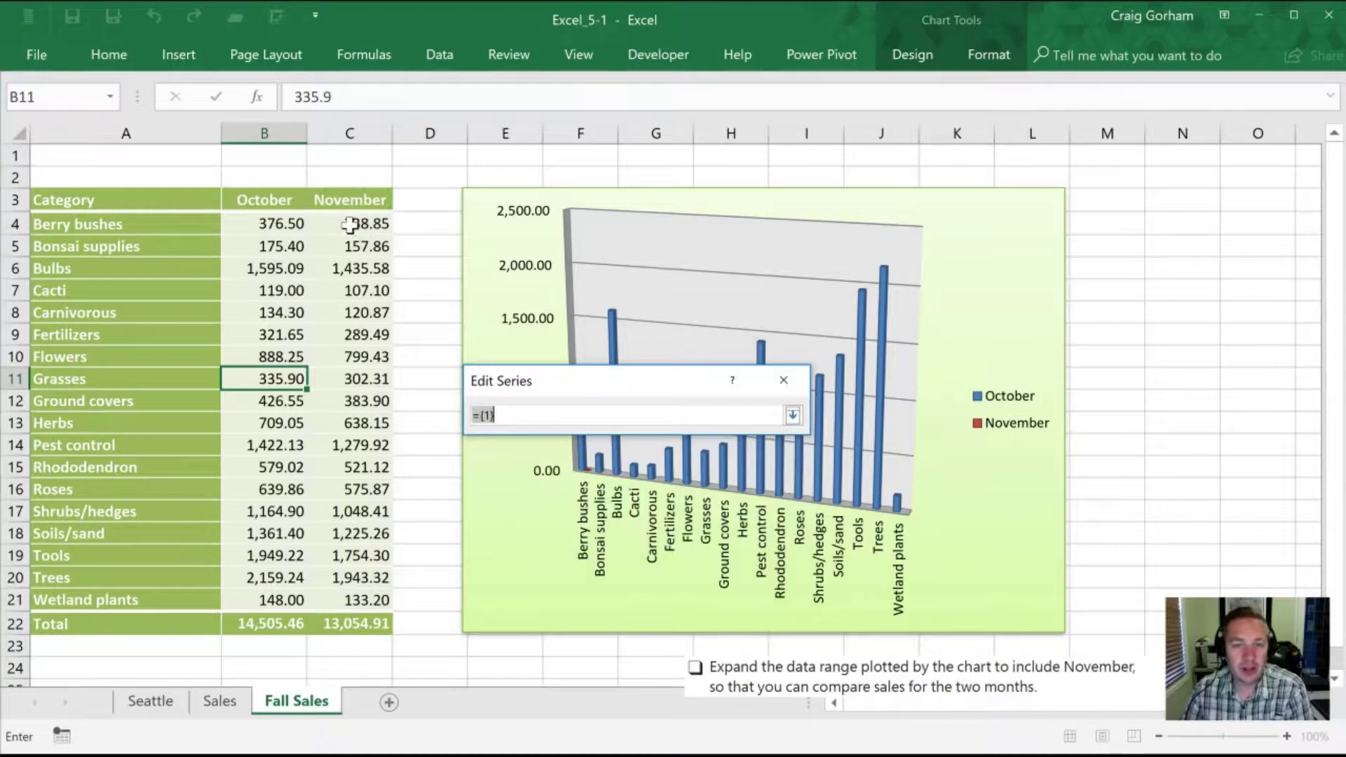
pyautogui.moveTo(351, 223); pyautogui.dragTo(352, 601)
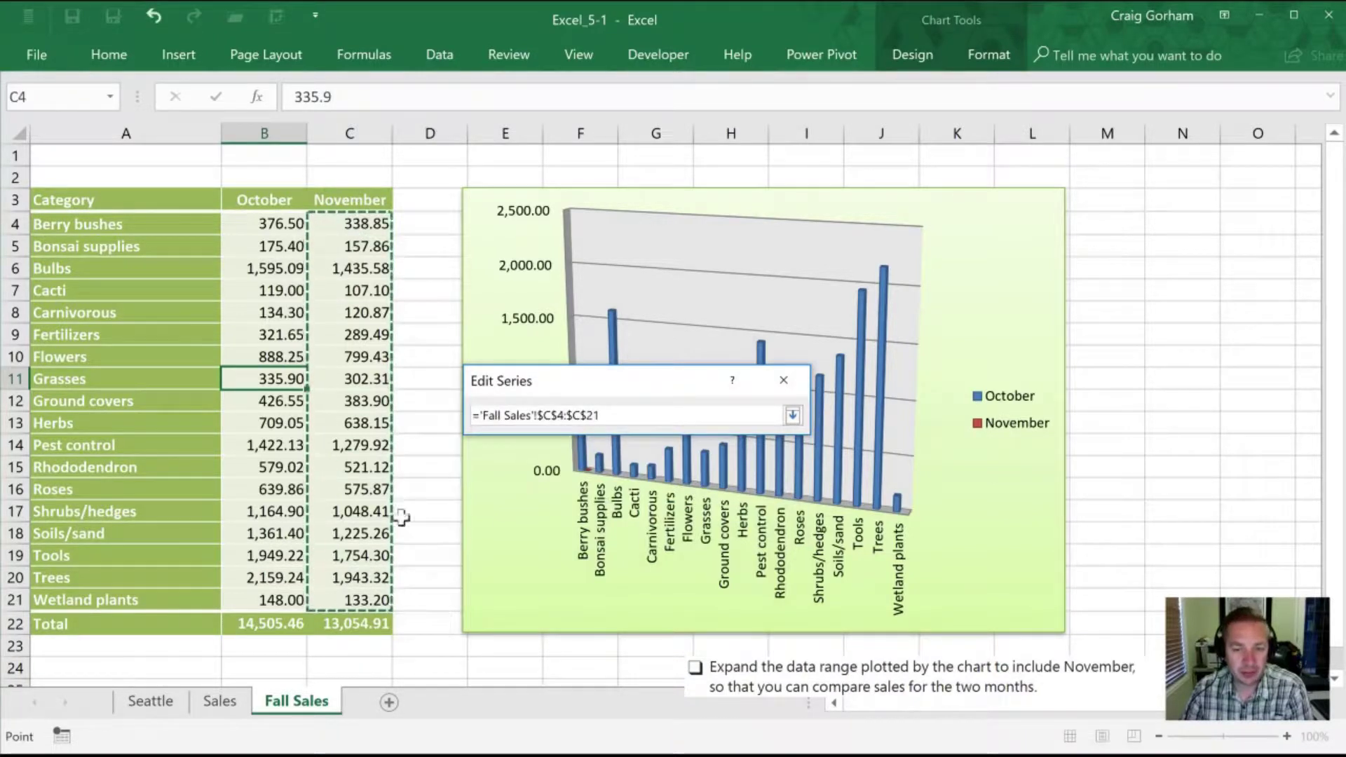
pyautogui.click(794, 416)
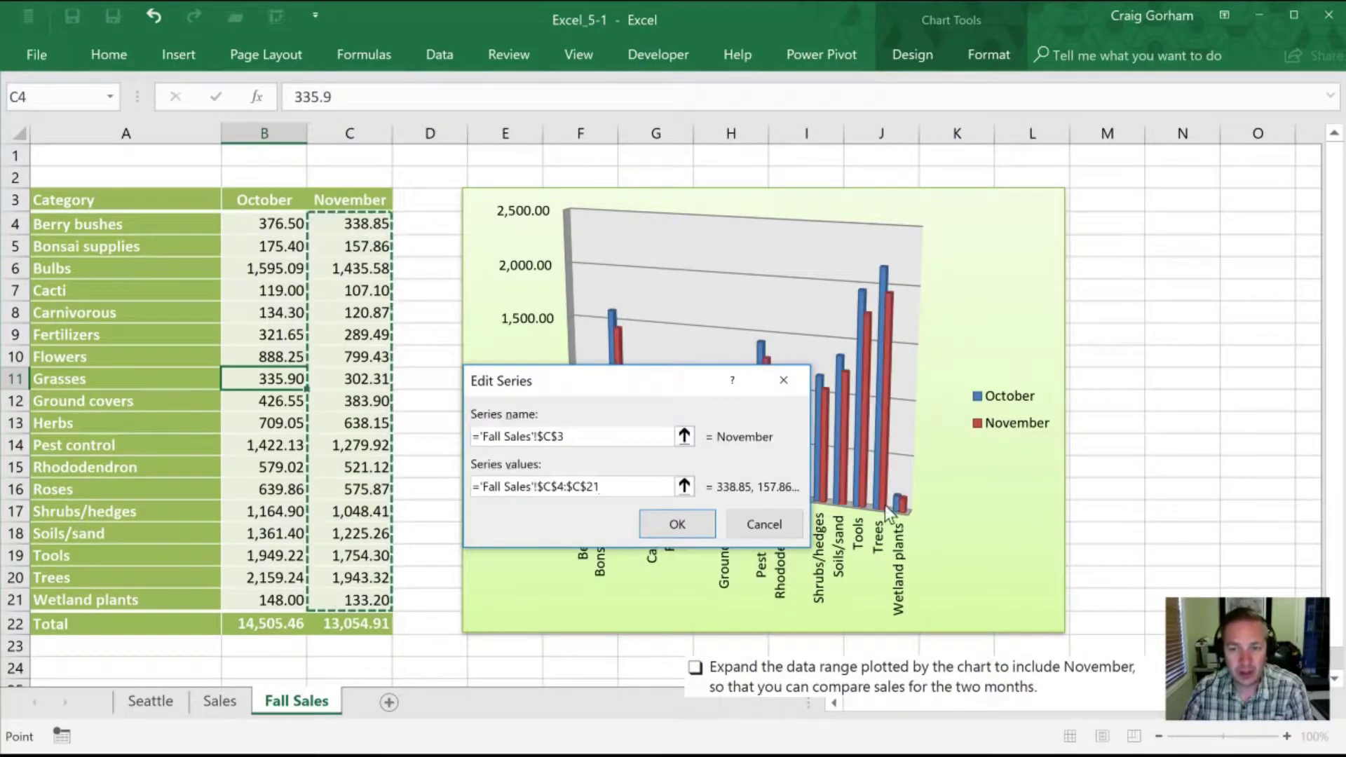
pyautogui.moveTo(648, 381); pyautogui.dragTo(1112, 237)
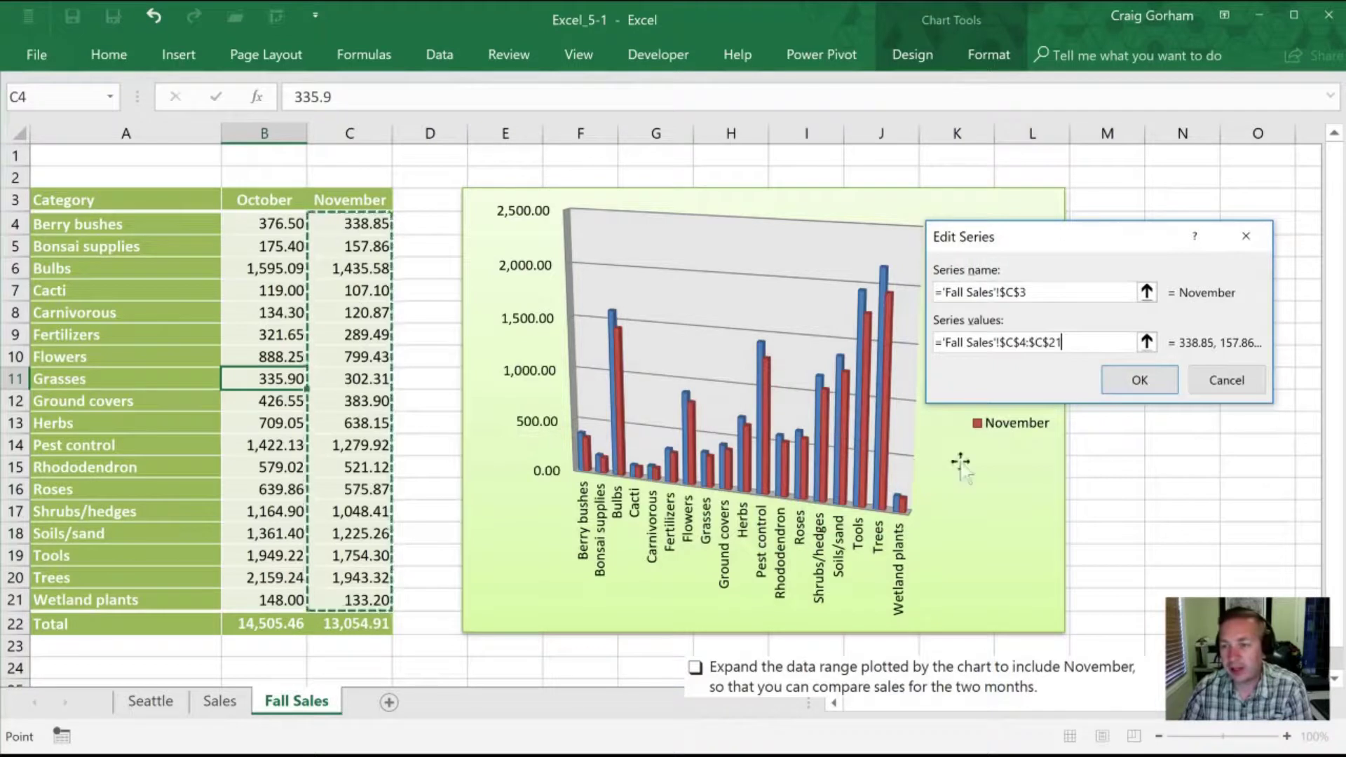
pyautogui.click(1148, 381)
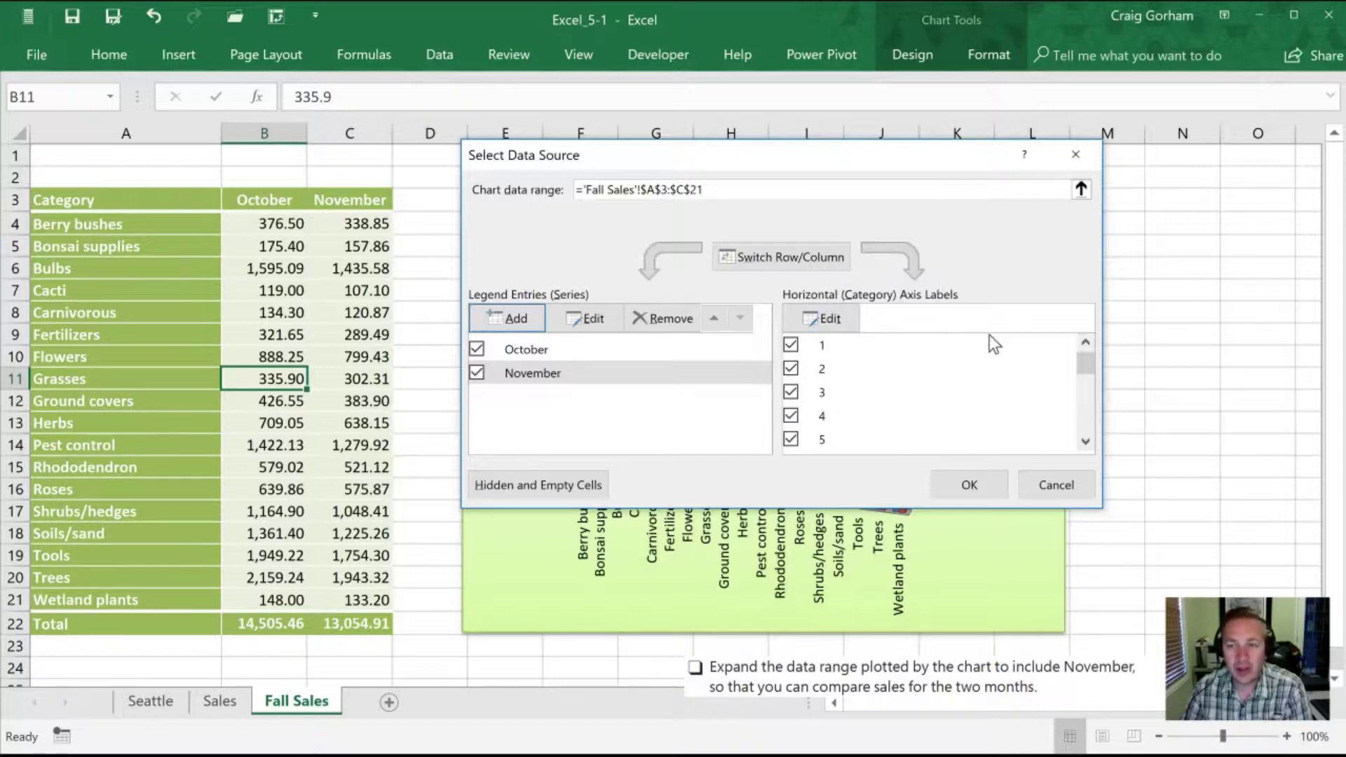
# - Set the horizontal axis labels to the category names in A4:A21
pyautogui.scroll(-1, 912, 339)
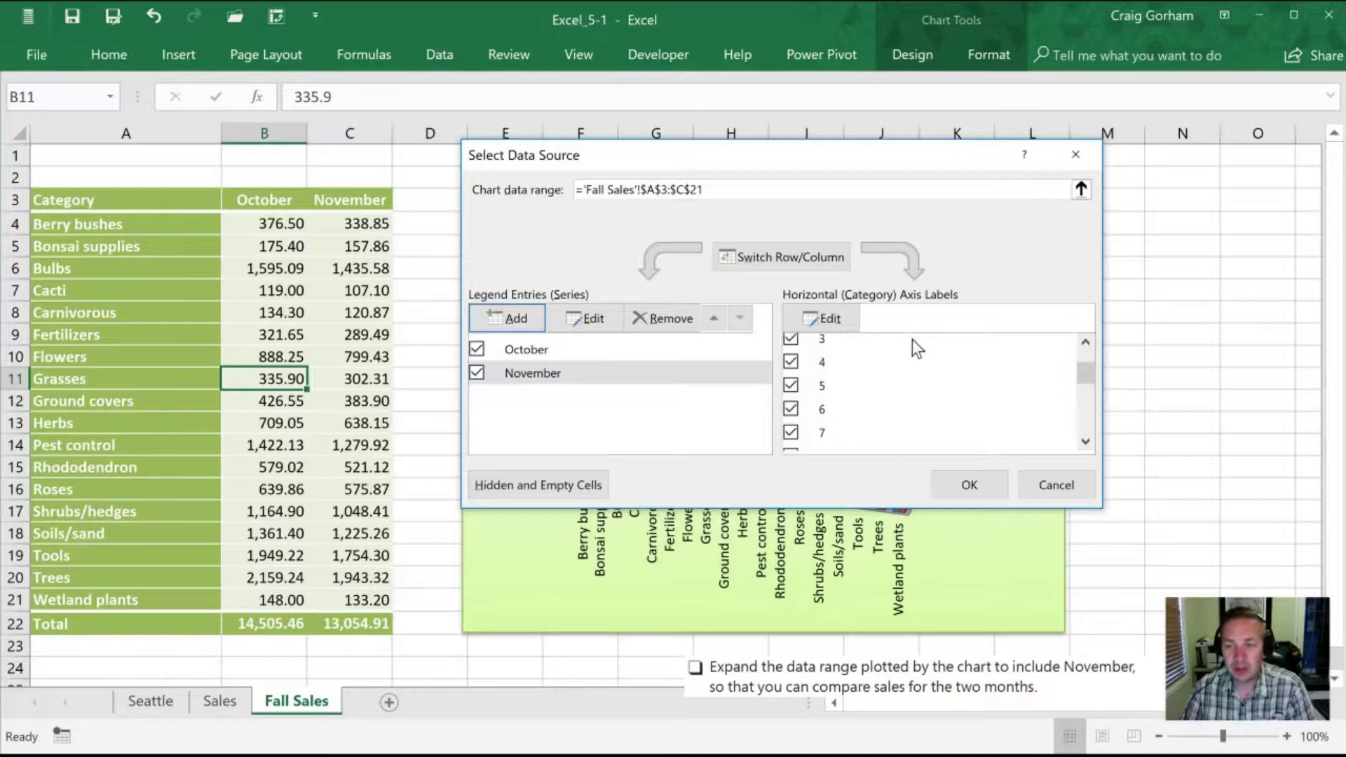
pyautogui.scroll(1, 916, 373)
pyautogui.click(826, 320)
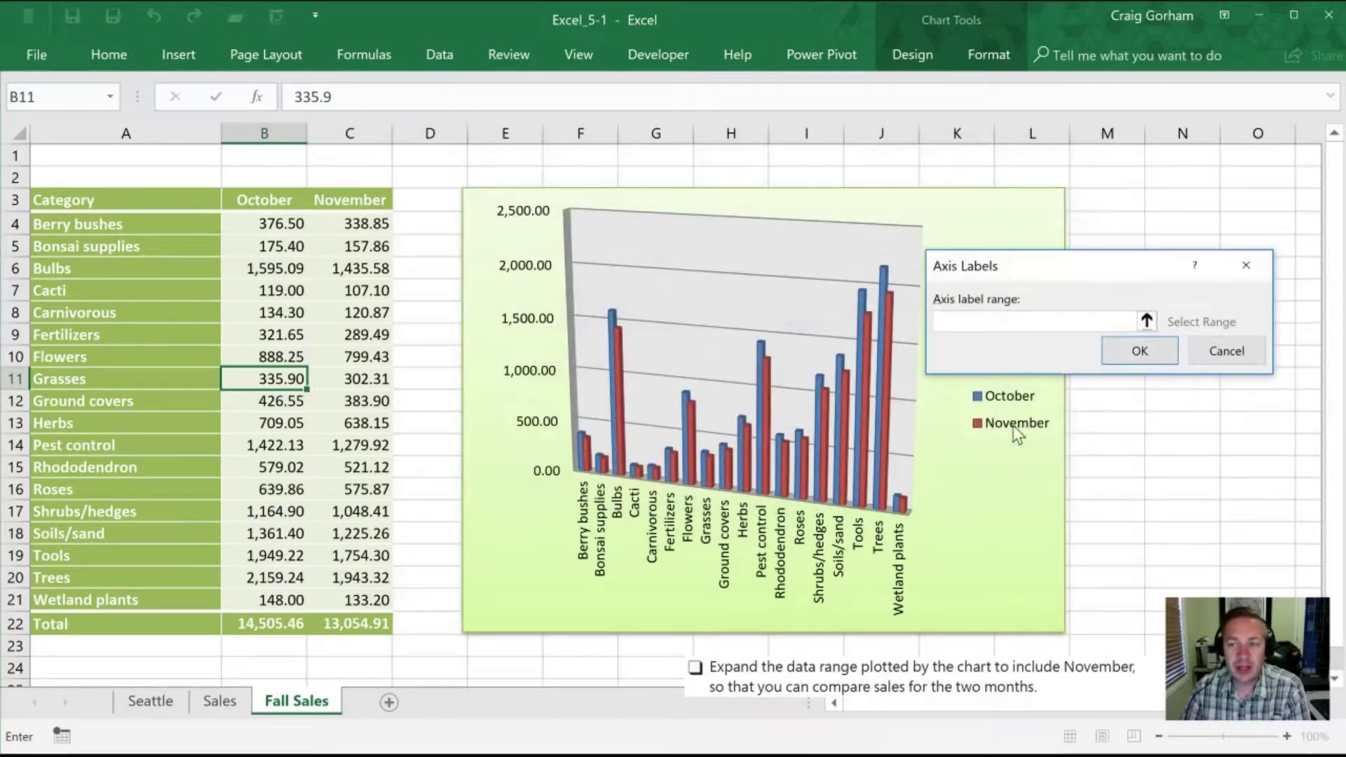
pyautogui.click(1146, 321)
pyautogui.moveTo(70, 225); pyautogui.dragTo(71, 600)
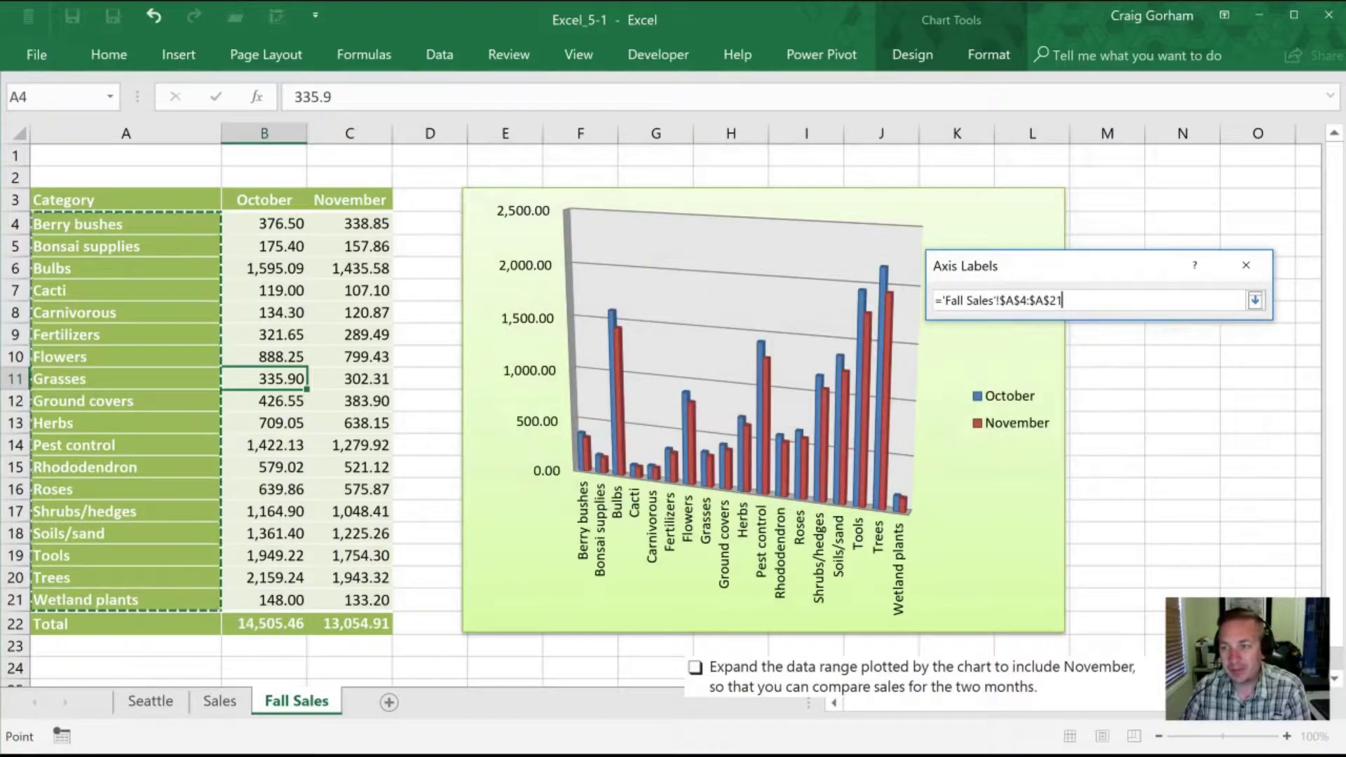
pyautogui.click(1255, 301)
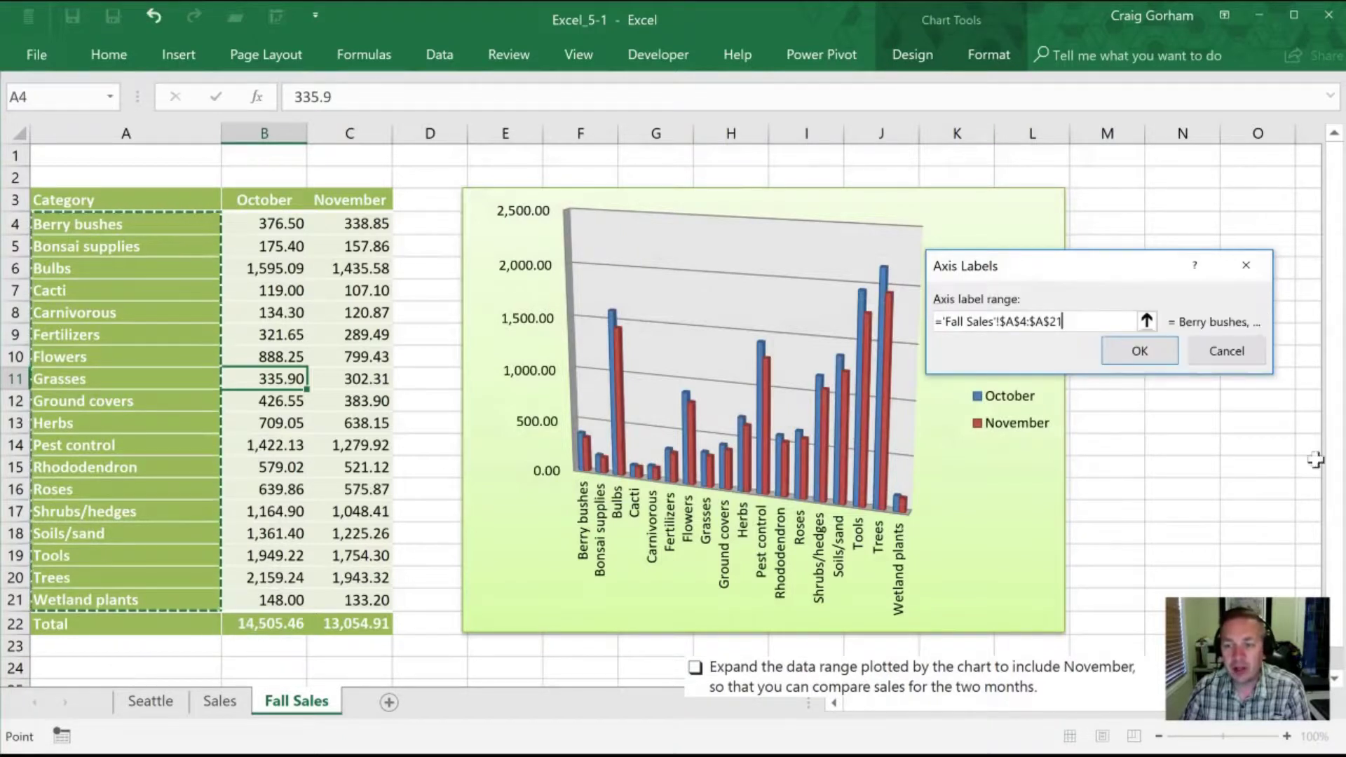
pyautogui.click(1137, 350)
# - Check the October and November entries in the series list
pyautogui.click(556, 352)
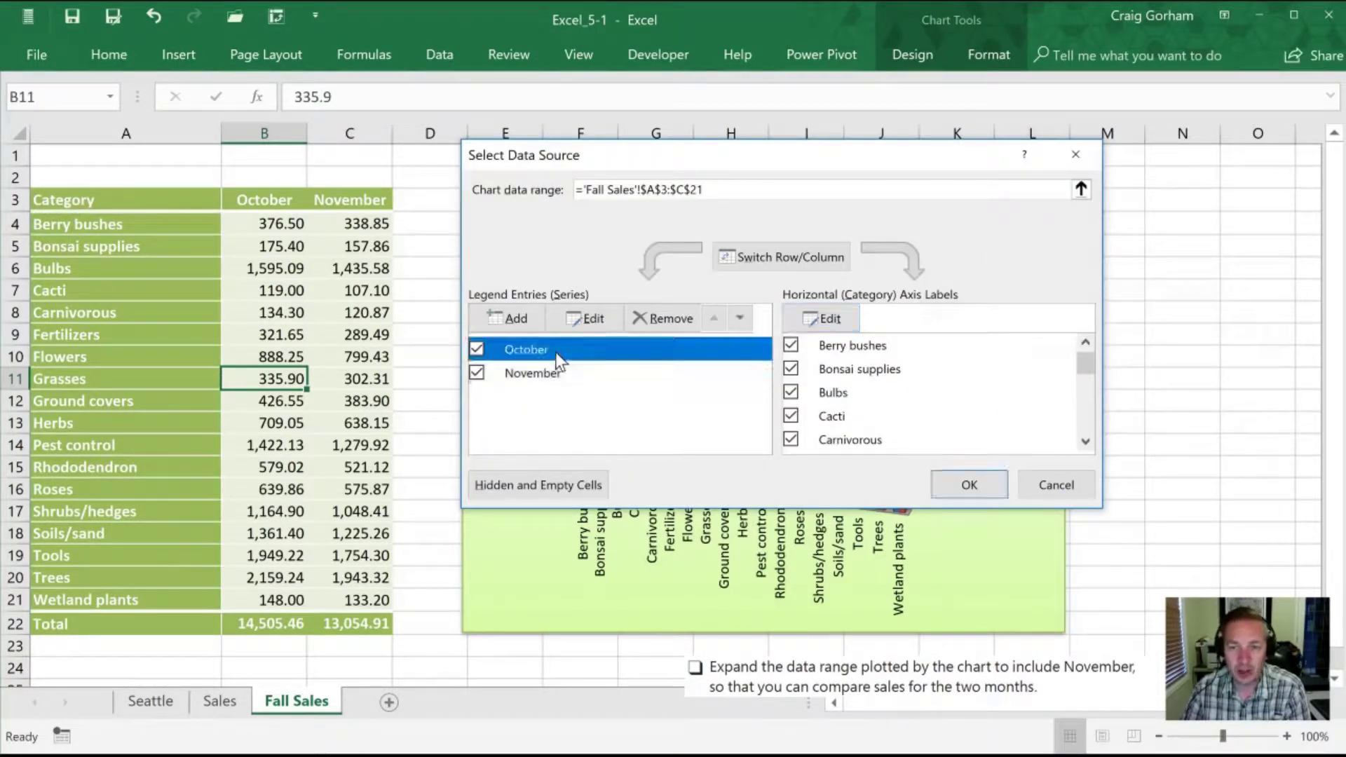
pyautogui.click(549, 385)
pyautogui.click(545, 355)
pyautogui.click(540, 379)
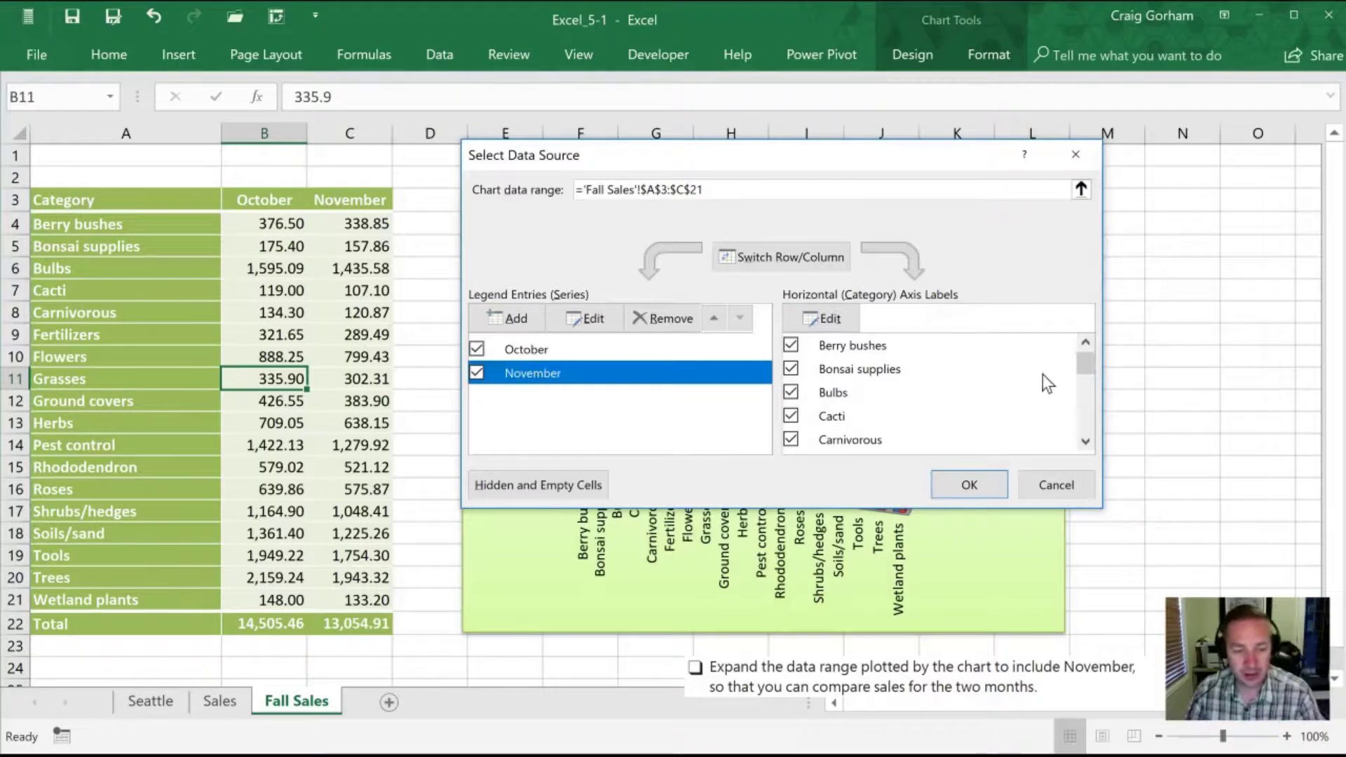
# - Apply the data source changes so October and November bars plot side by side
pyautogui.click(975, 479)
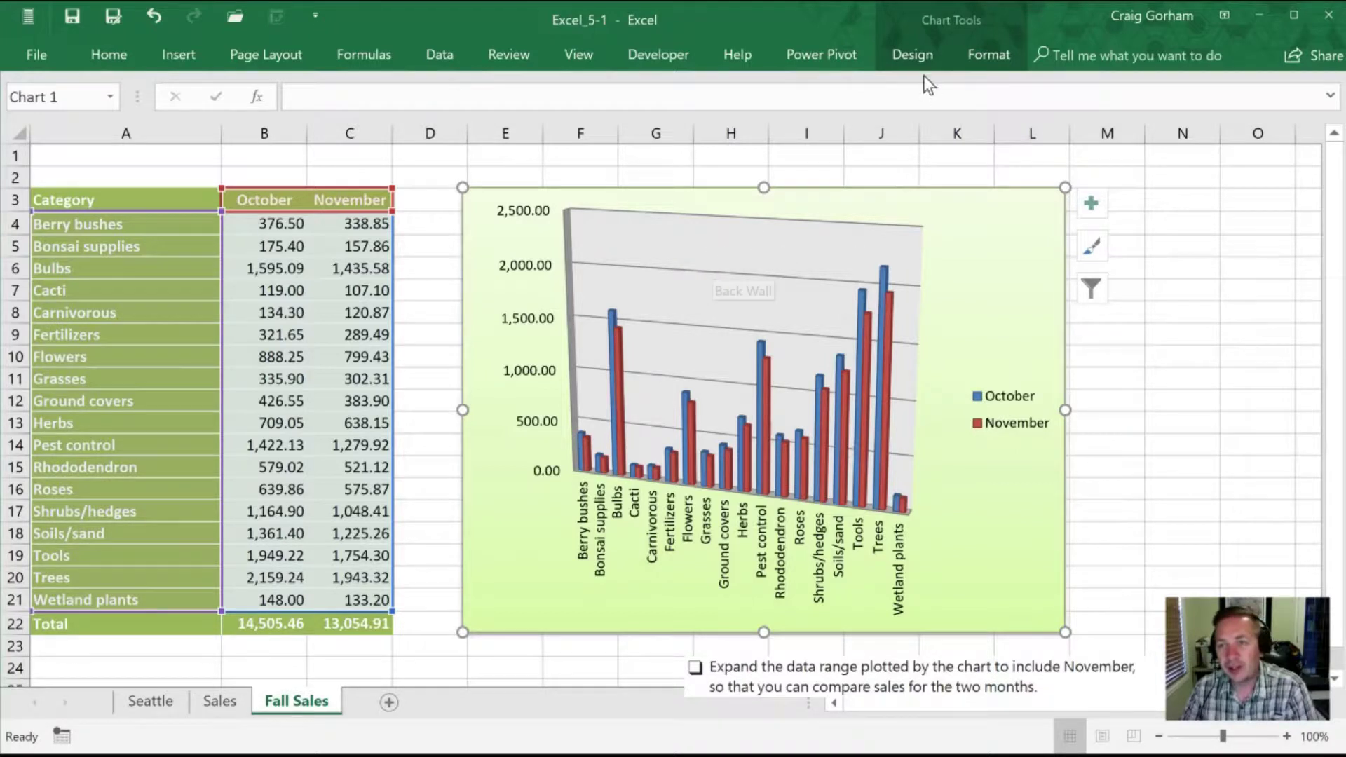
pyautogui.click(911, 57)
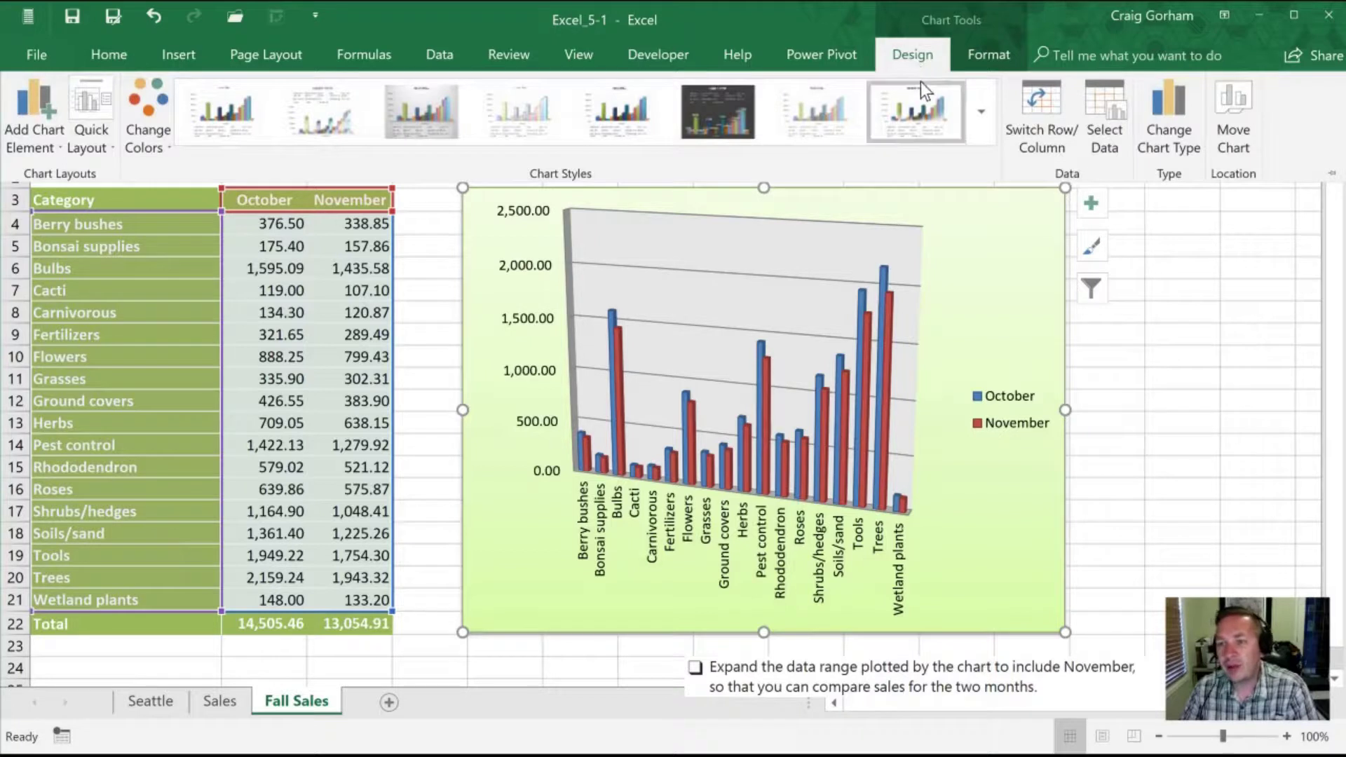
# - Change the chart type to a 2-D Clustered Column chart
pyautogui.click(1167, 116)
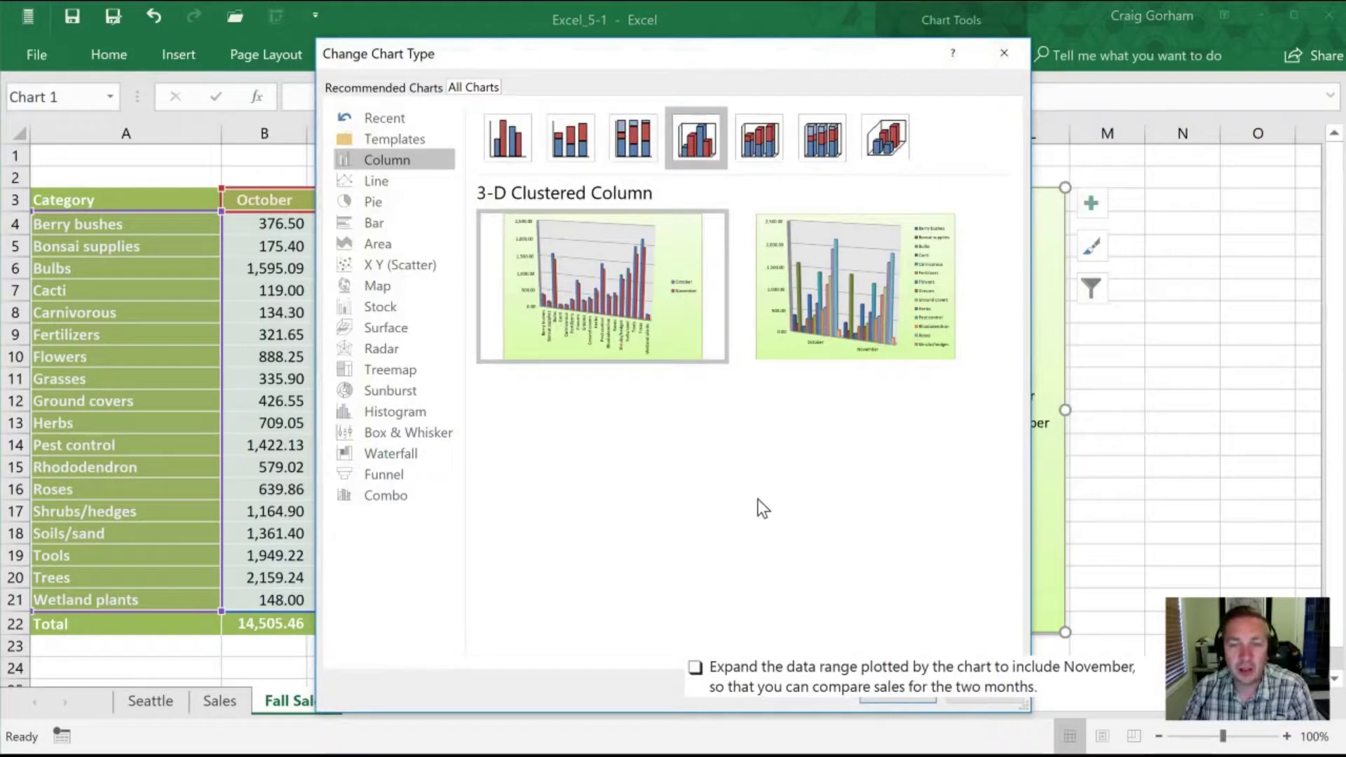
pyautogui.click(504, 144)
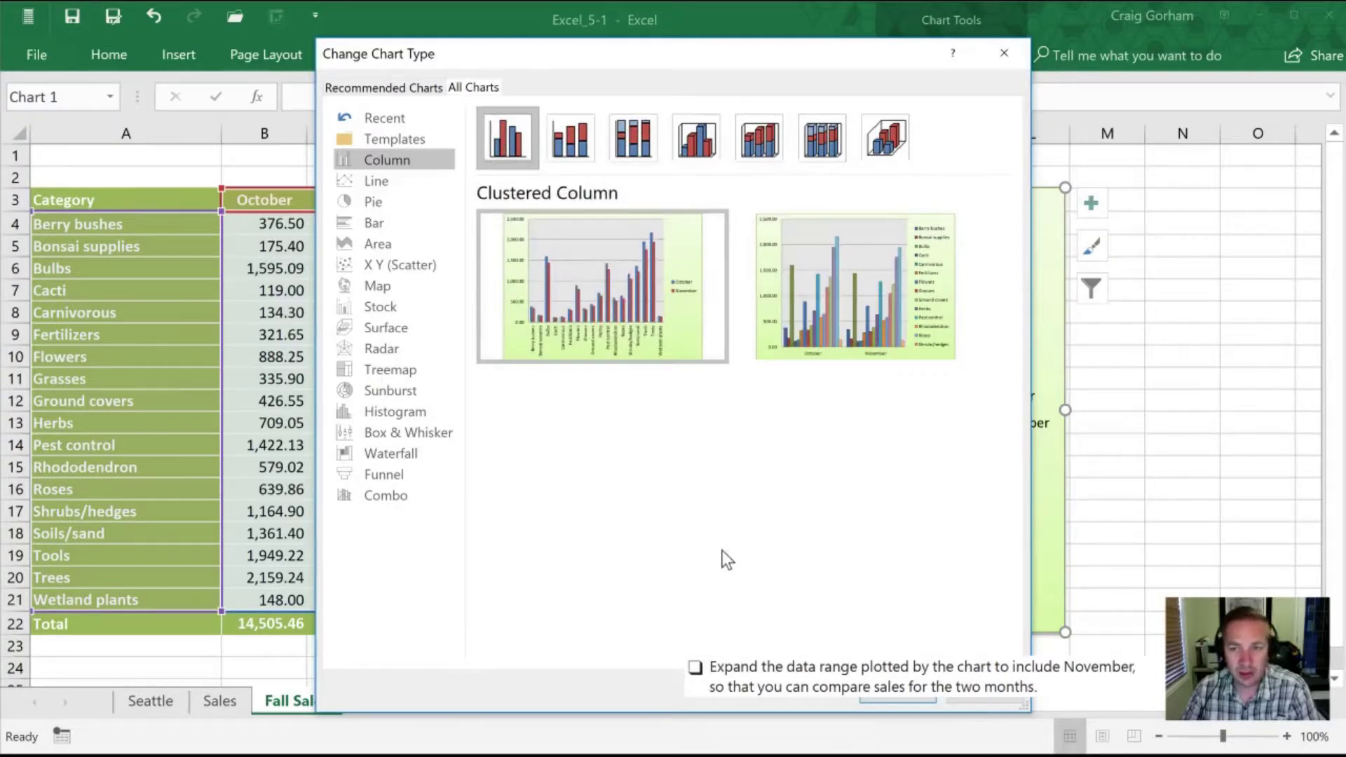
pyautogui.click(900, 700)
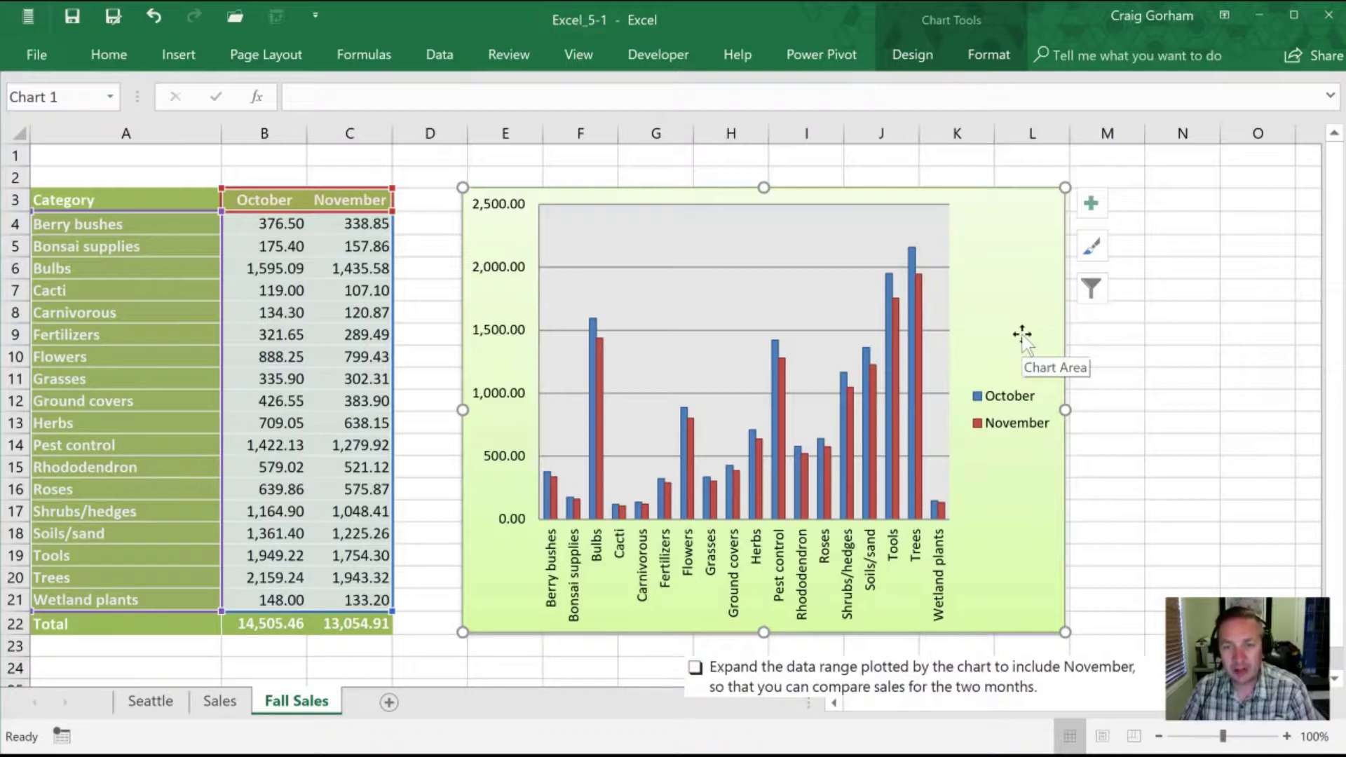
# - Set the vertical axis number format to 0 decimal places
pyautogui.click(495, 268)
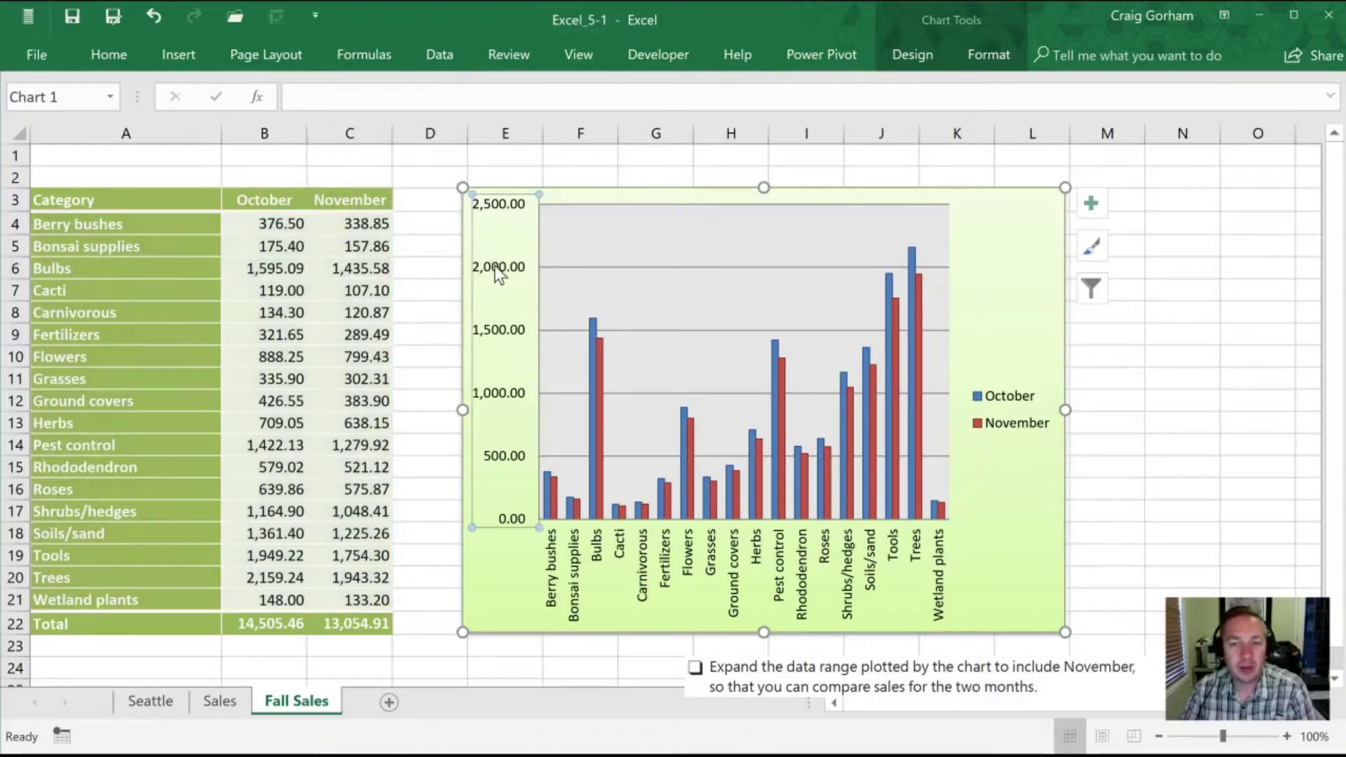
pyautogui.doubleClick(516, 327)
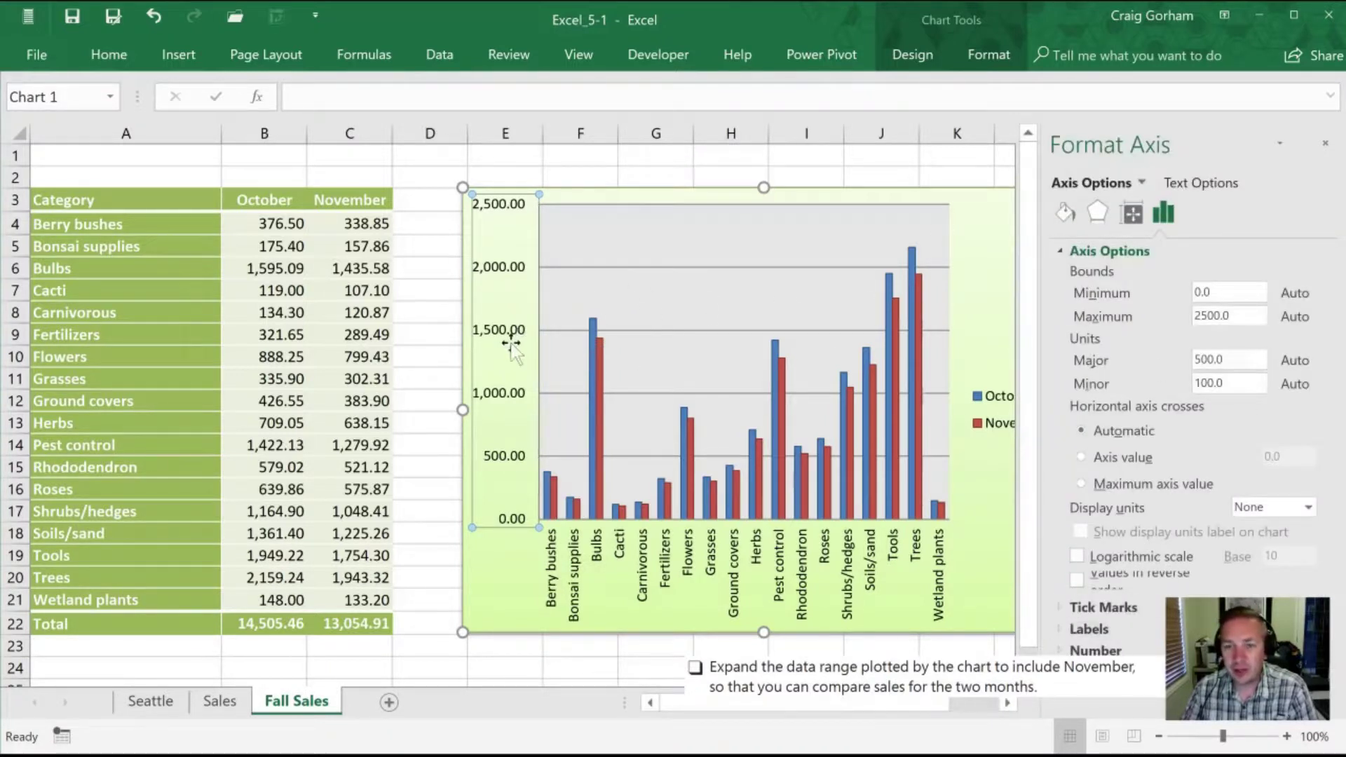
pyautogui.click(1095, 651)
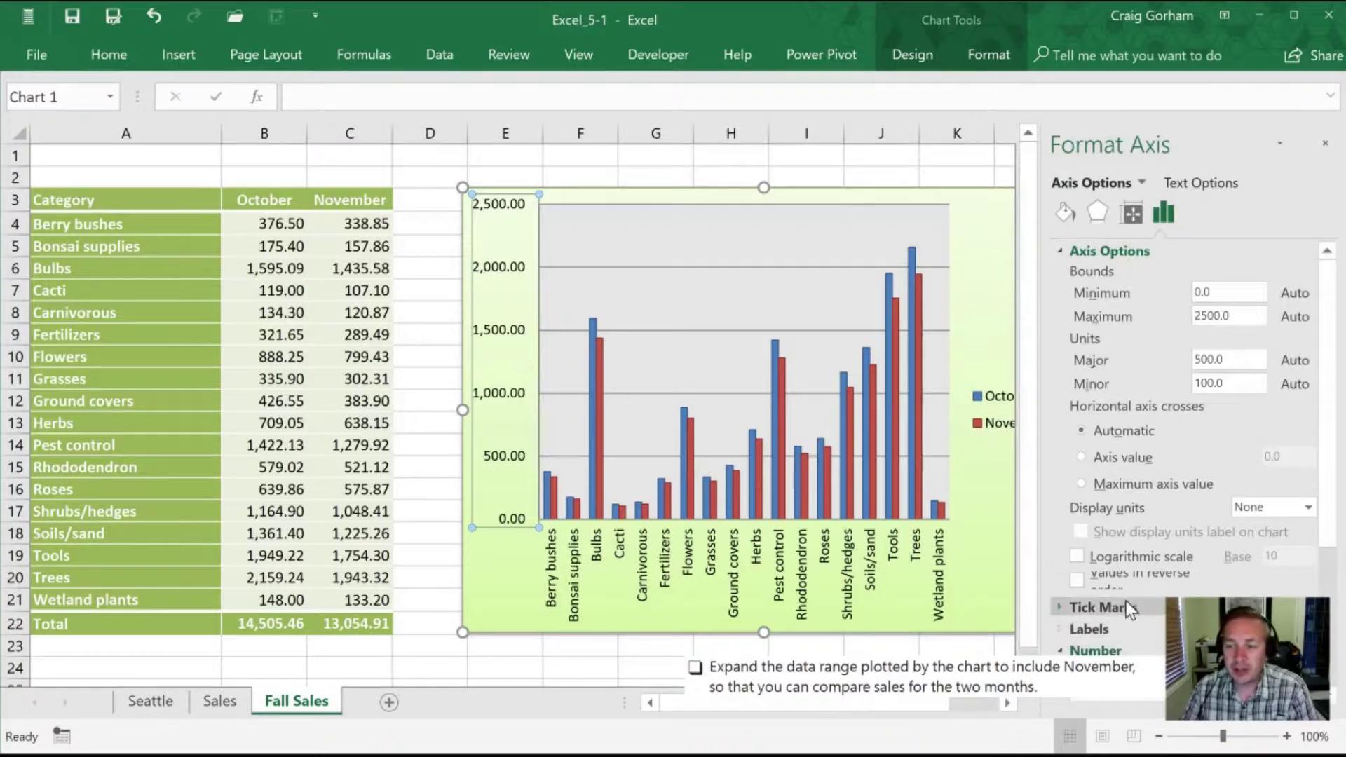
pyautogui.moveTo(1207, 490); pyautogui.dragTo(1176, 491)
pyautogui.write('0')
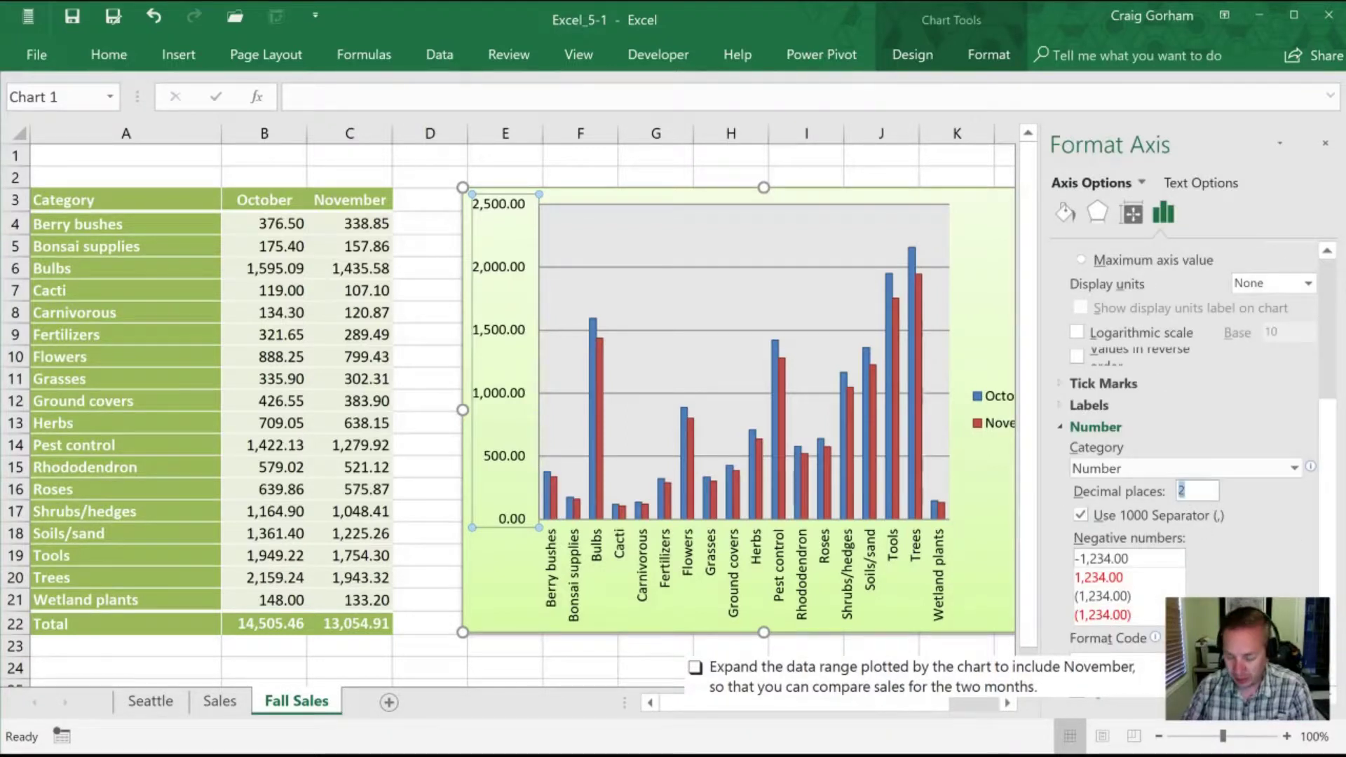
pyautogui.press('Return')
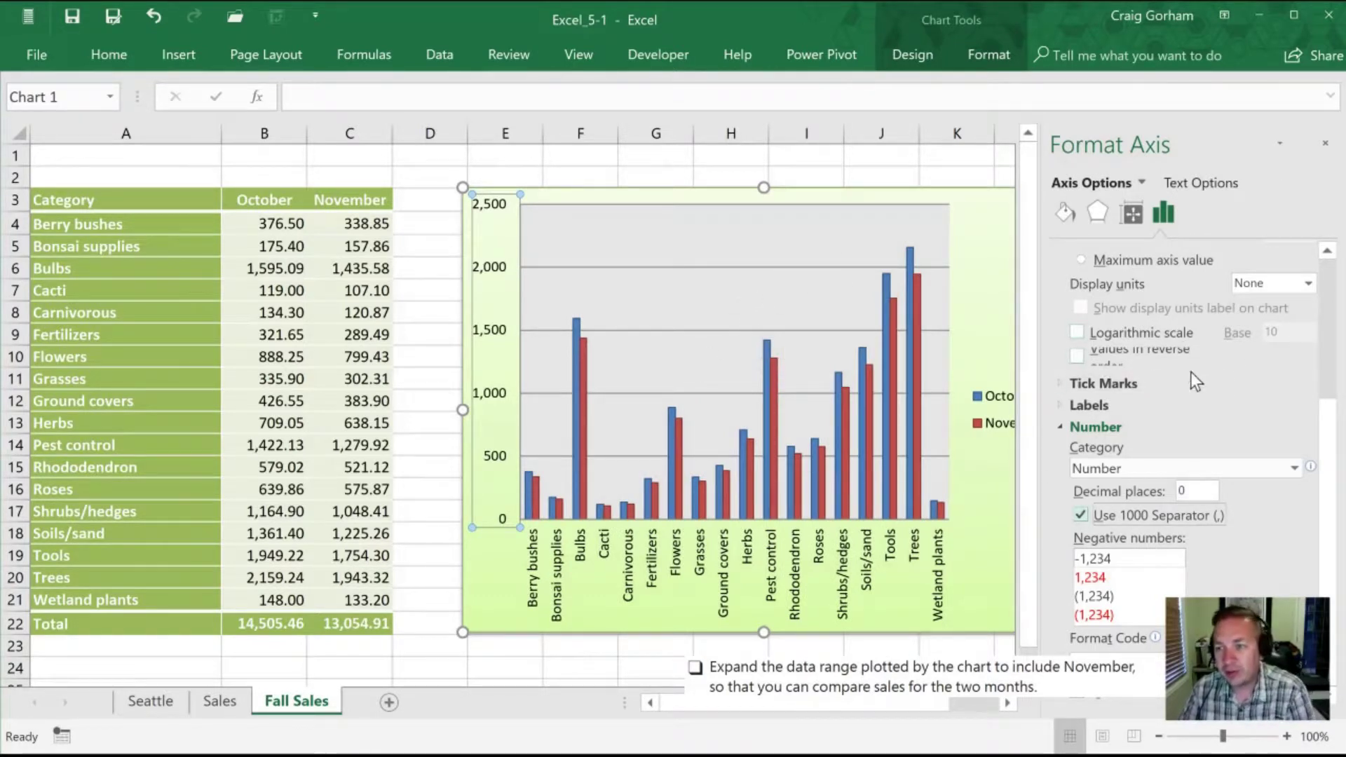
# - Display the axis units in Hundreds without a units label, then close the pane
pyautogui.scroll(3, 1227, 397)
pyautogui.click(1308, 508)
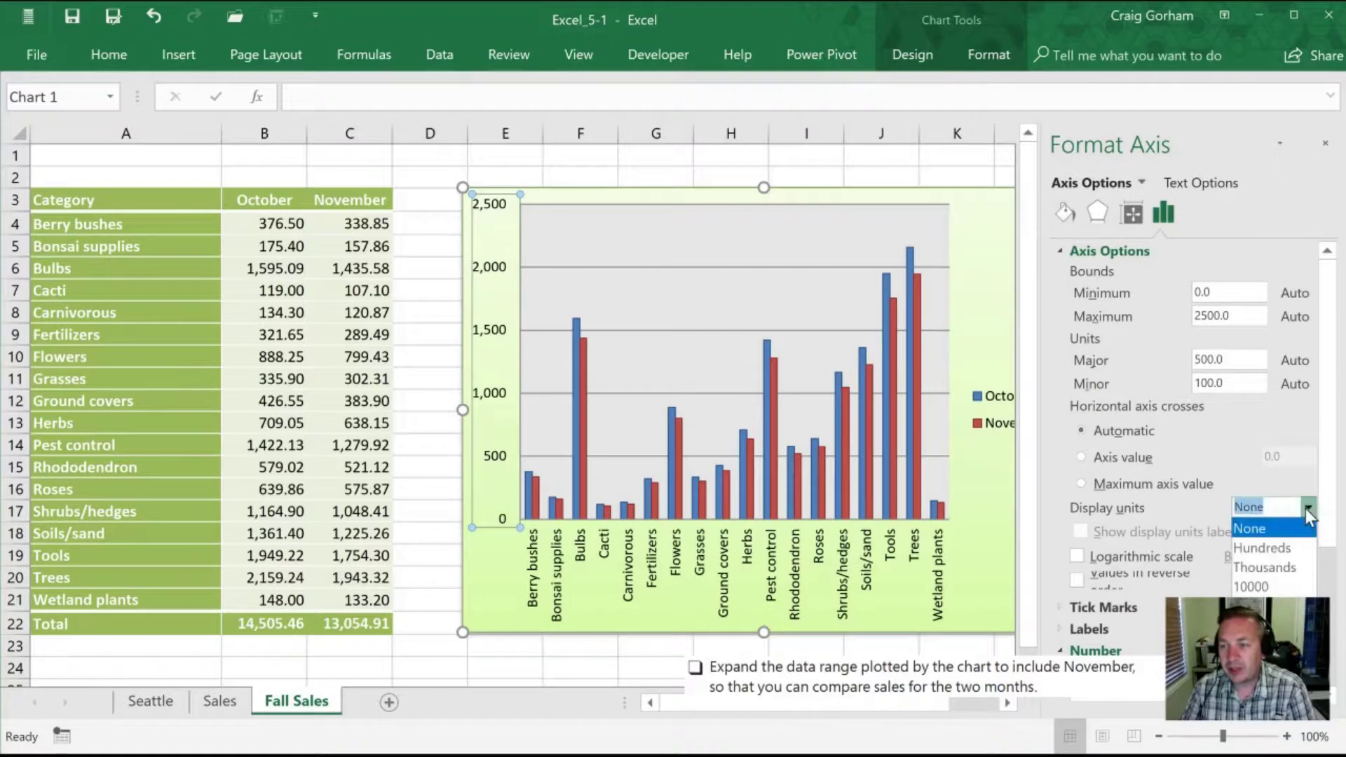
pyautogui.click(1277, 546)
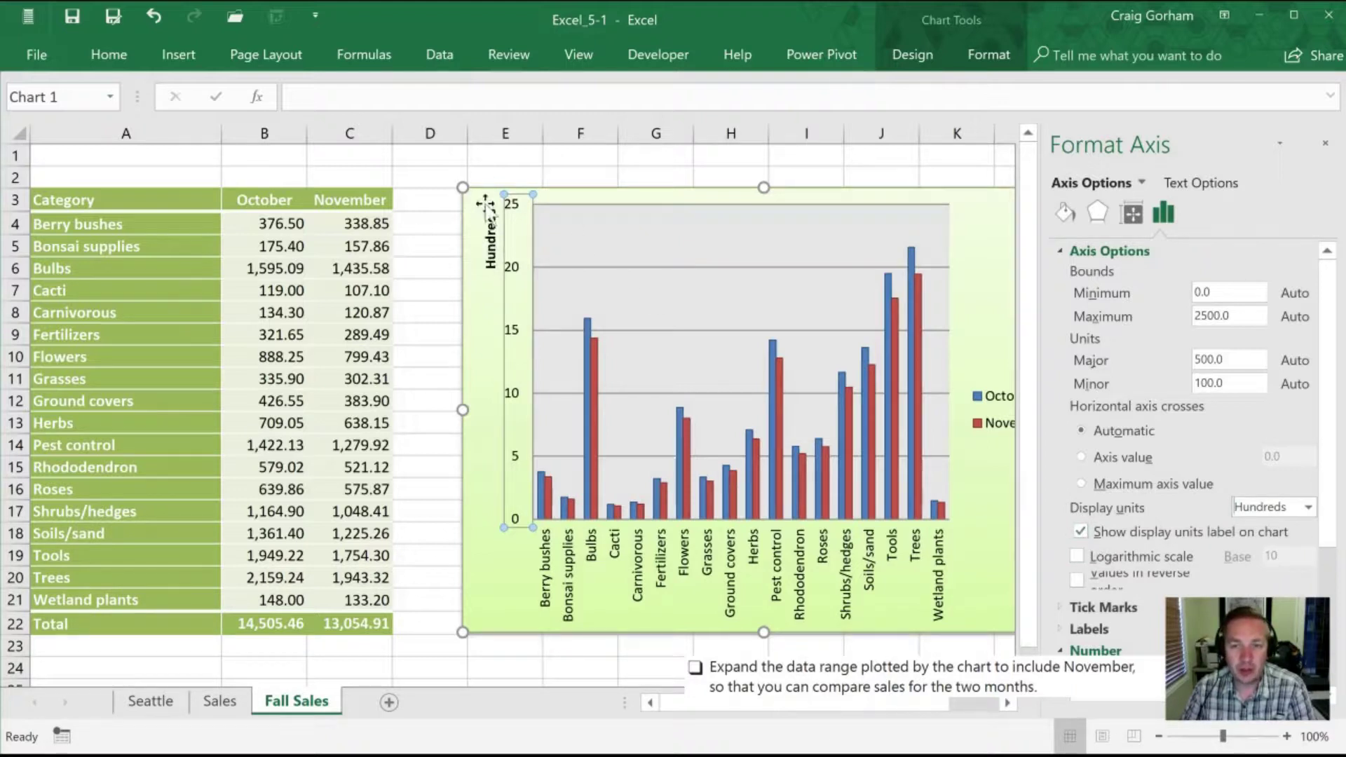
pyautogui.click(1080, 532)
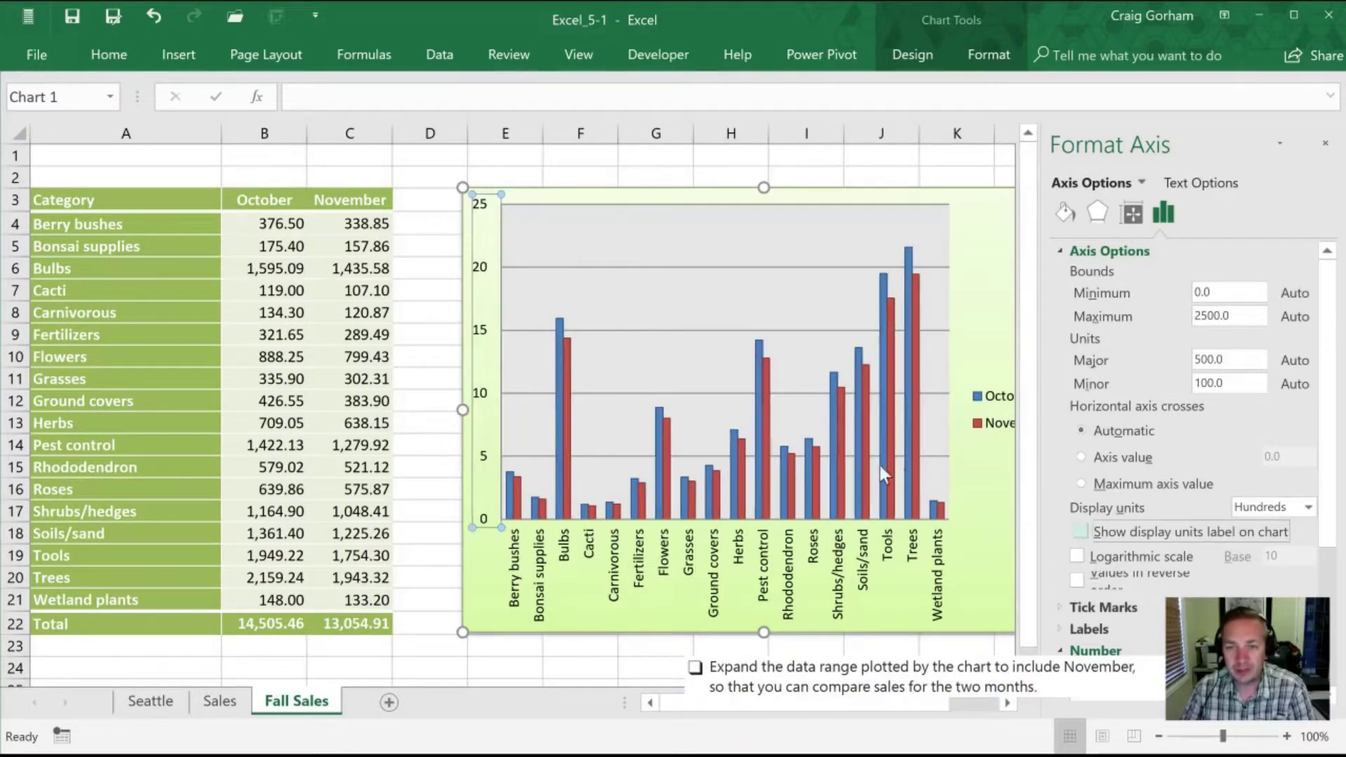
pyautogui.click(982, 251)
pyautogui.click(1324, 146)
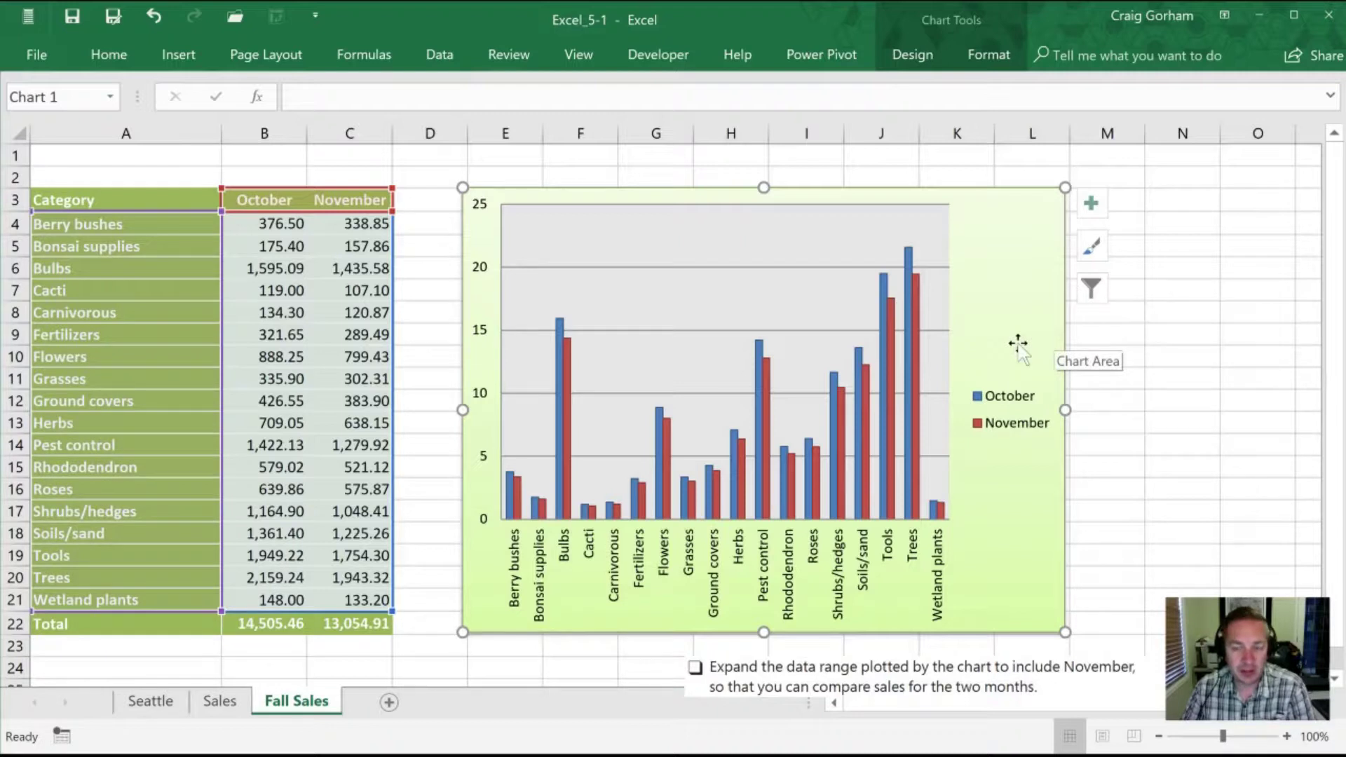
# - Widen and lower the plot area and place the legend inside its top-left corner
pyautogui.click(997, 397)
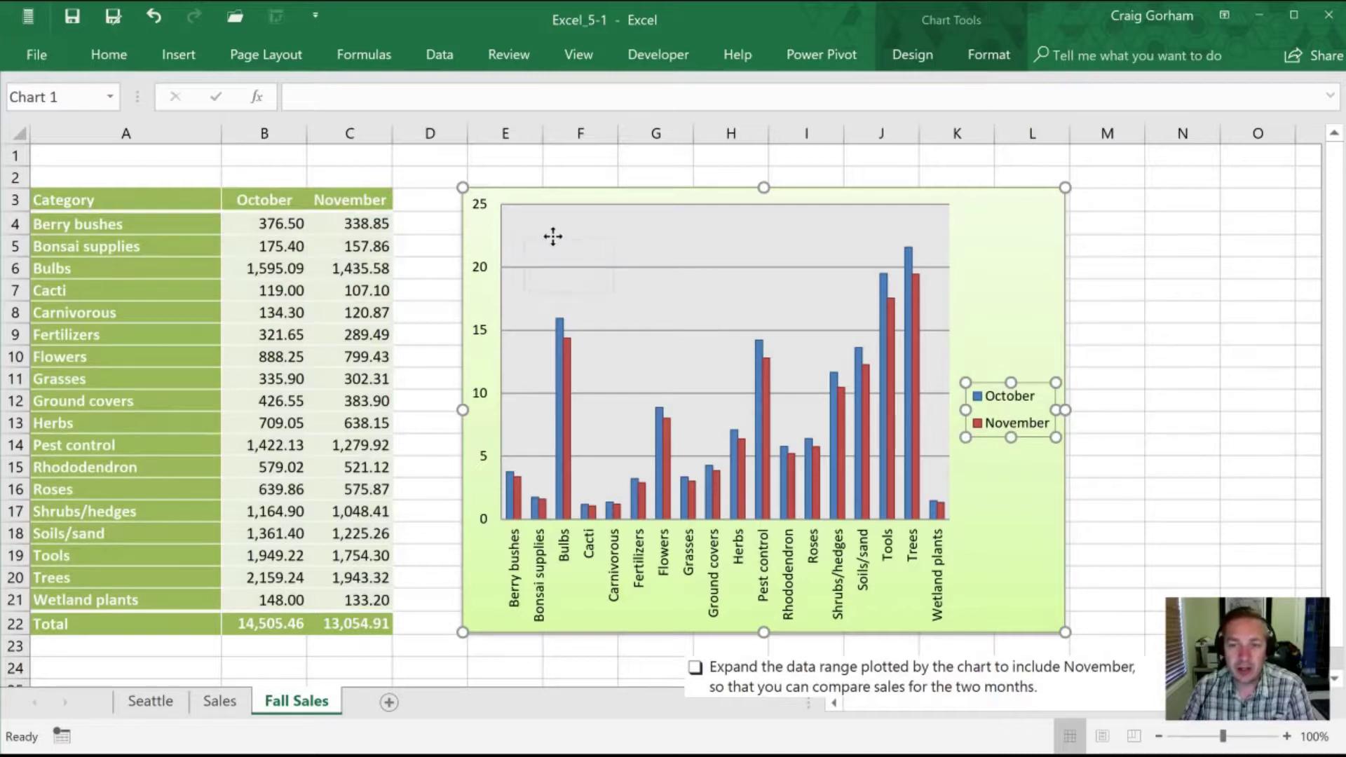
pyautogui.moveTo(538, 223); pyautogui.dragTo(540, 225)
pyautogui.click(938, 312)
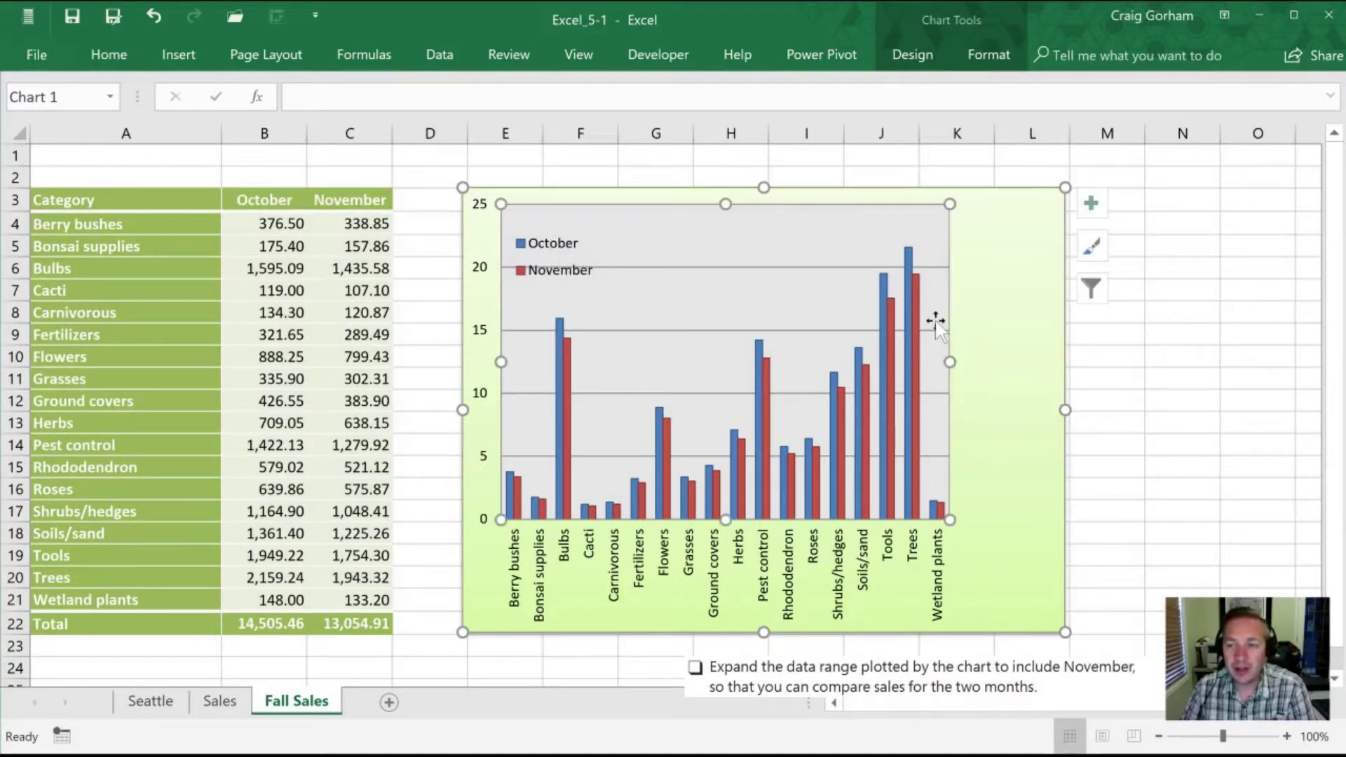
pyautogui.moveTo(966, 360); pyautogui.dragTo(1047, 361)
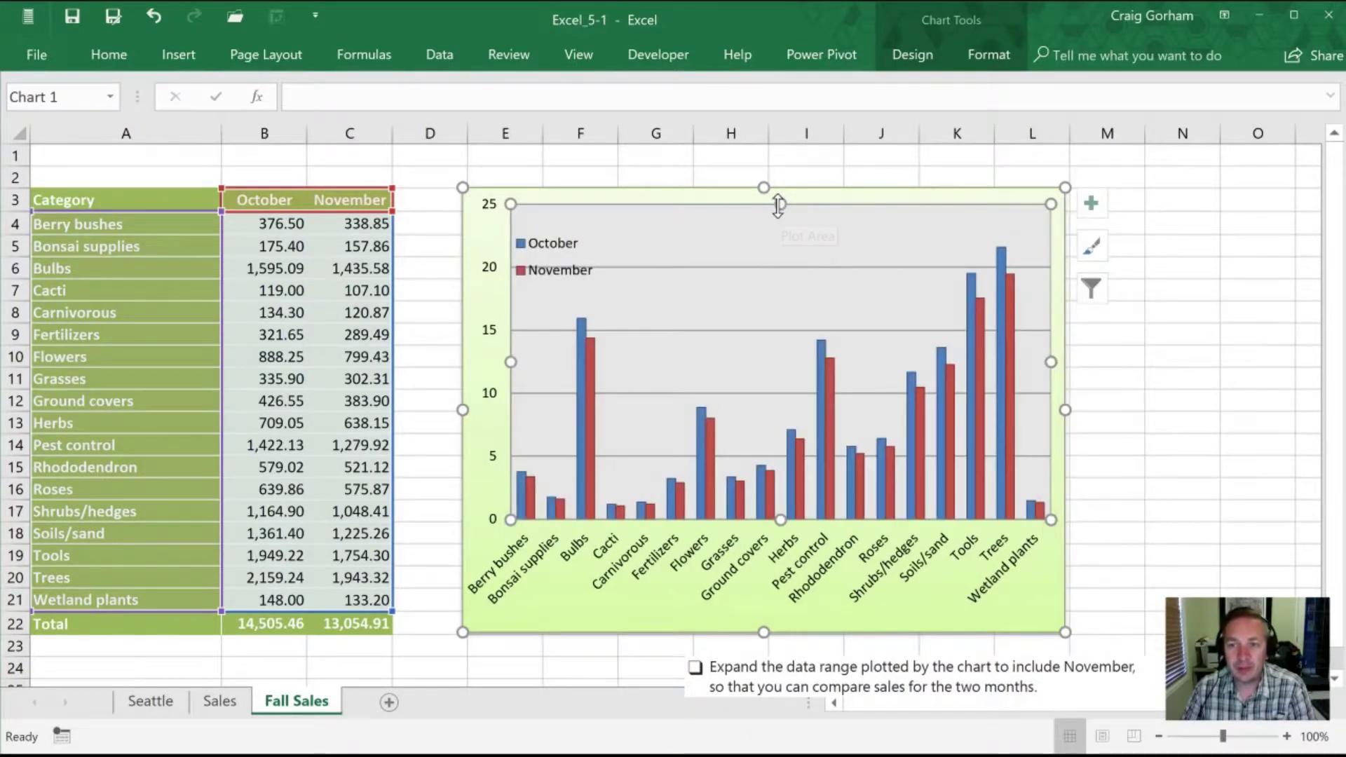
pyautogui.moveTo(777, 204); pyautogui.dragTo(767, 243)
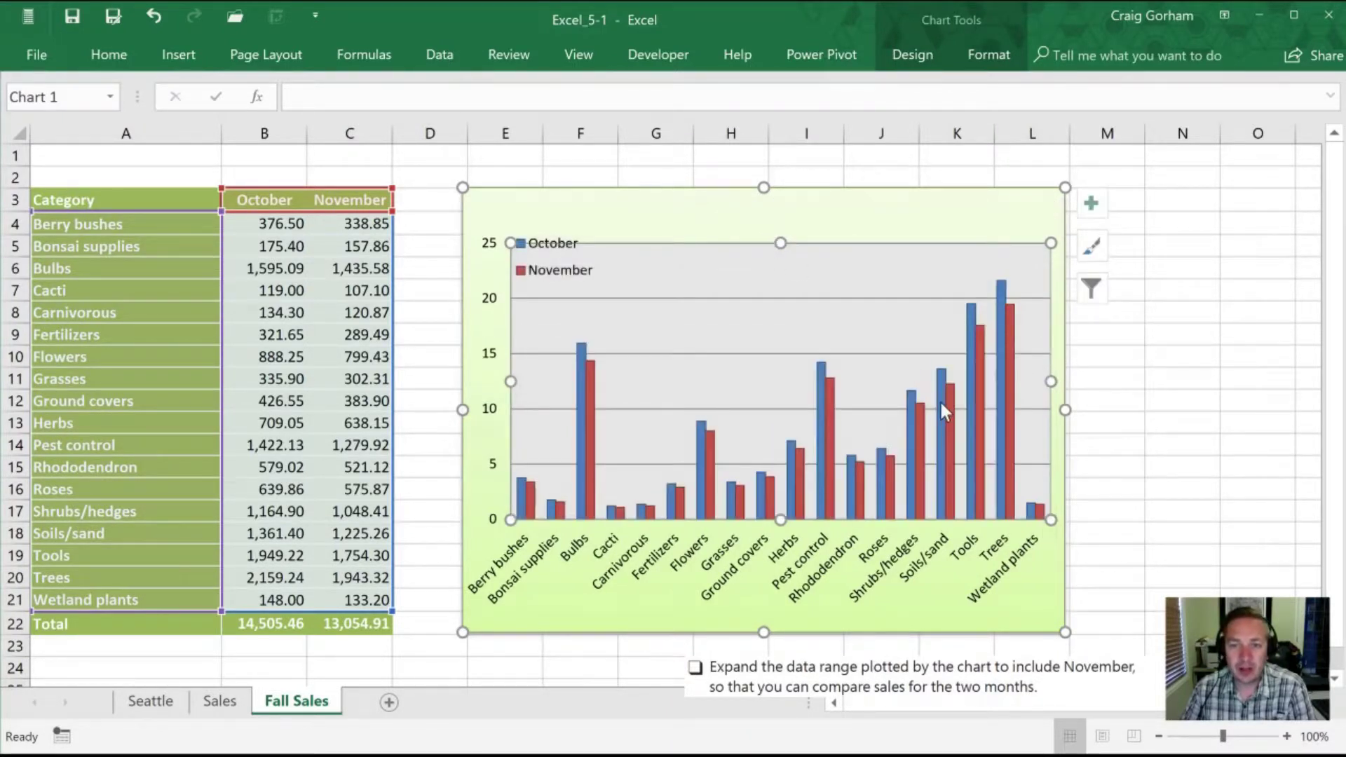
pyautogui.click(549, 277)
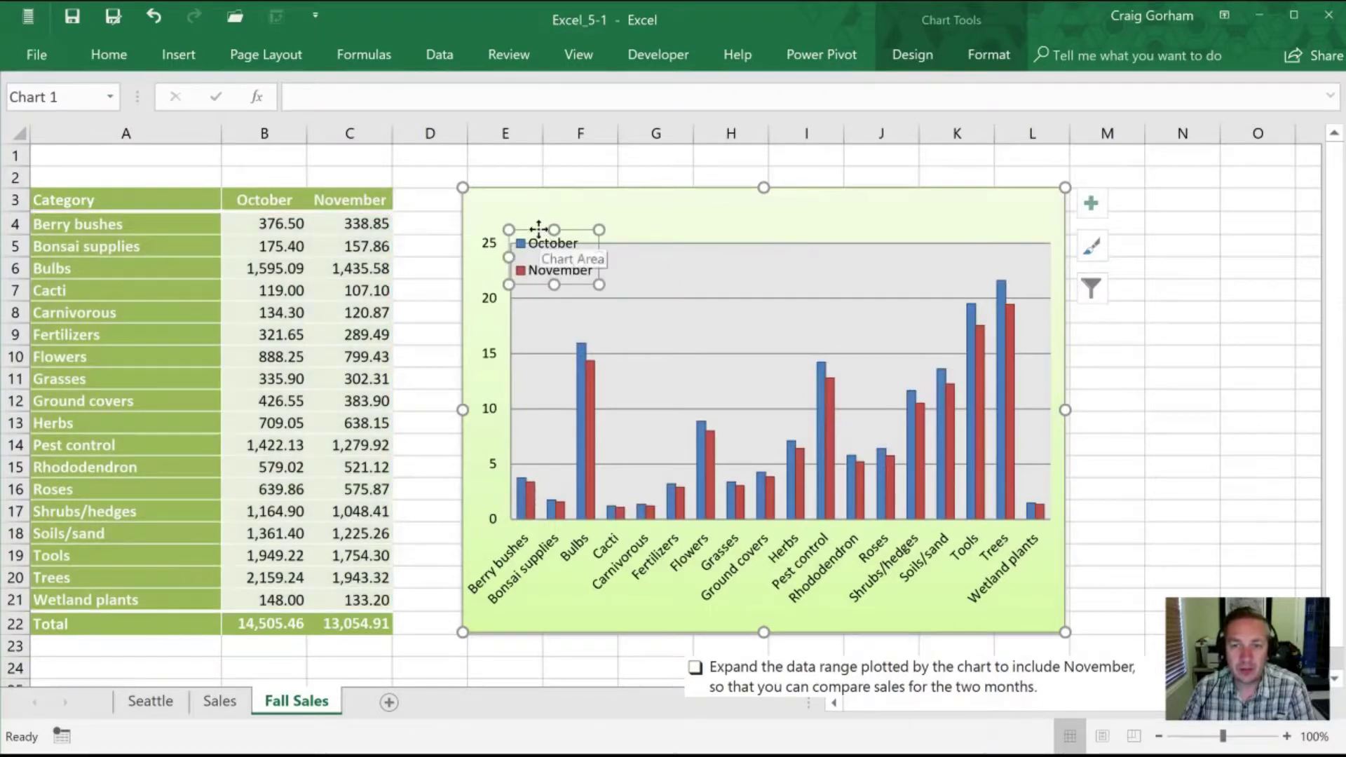
pyautogui.moveTo(540, 225); pyautogui.dragTo(553, 250)
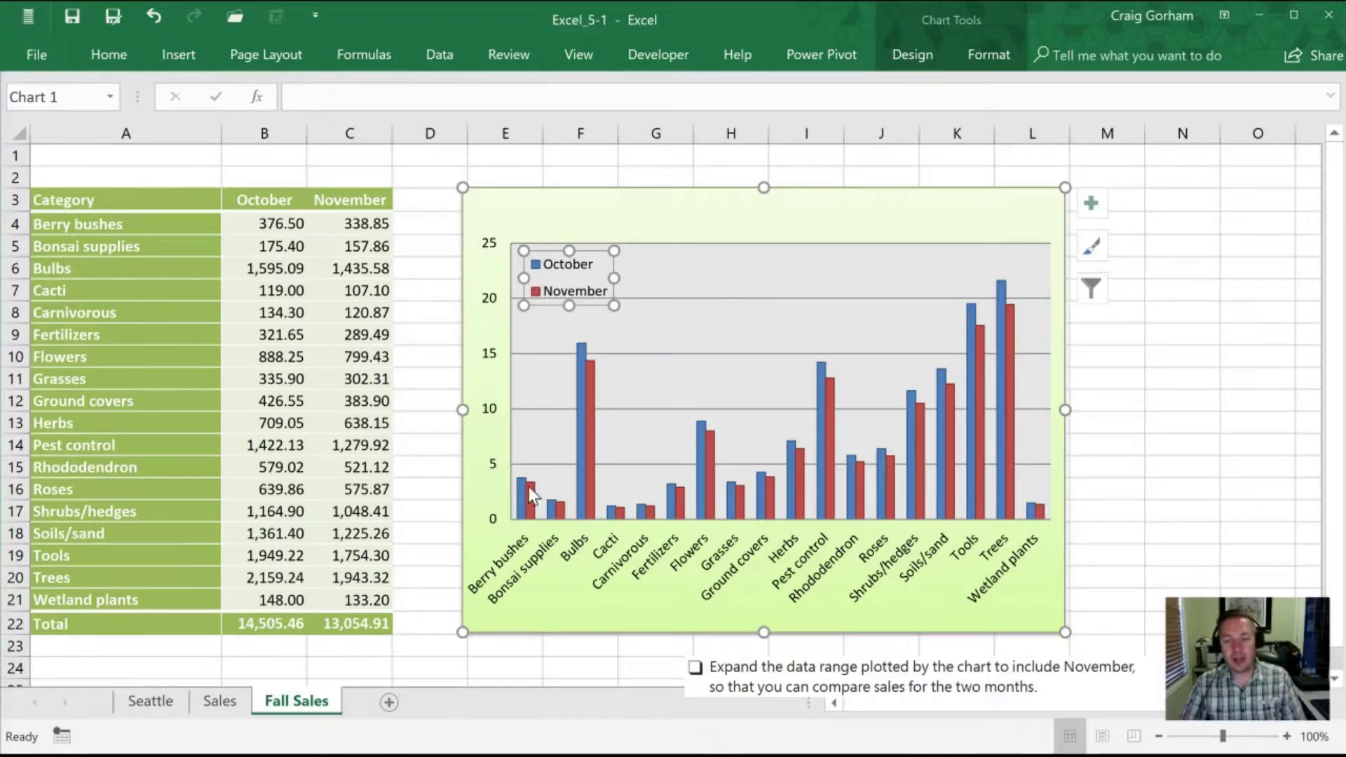
# - Select the chart's plot area, then its vertical value axis
pyautogui.click(540, 465)
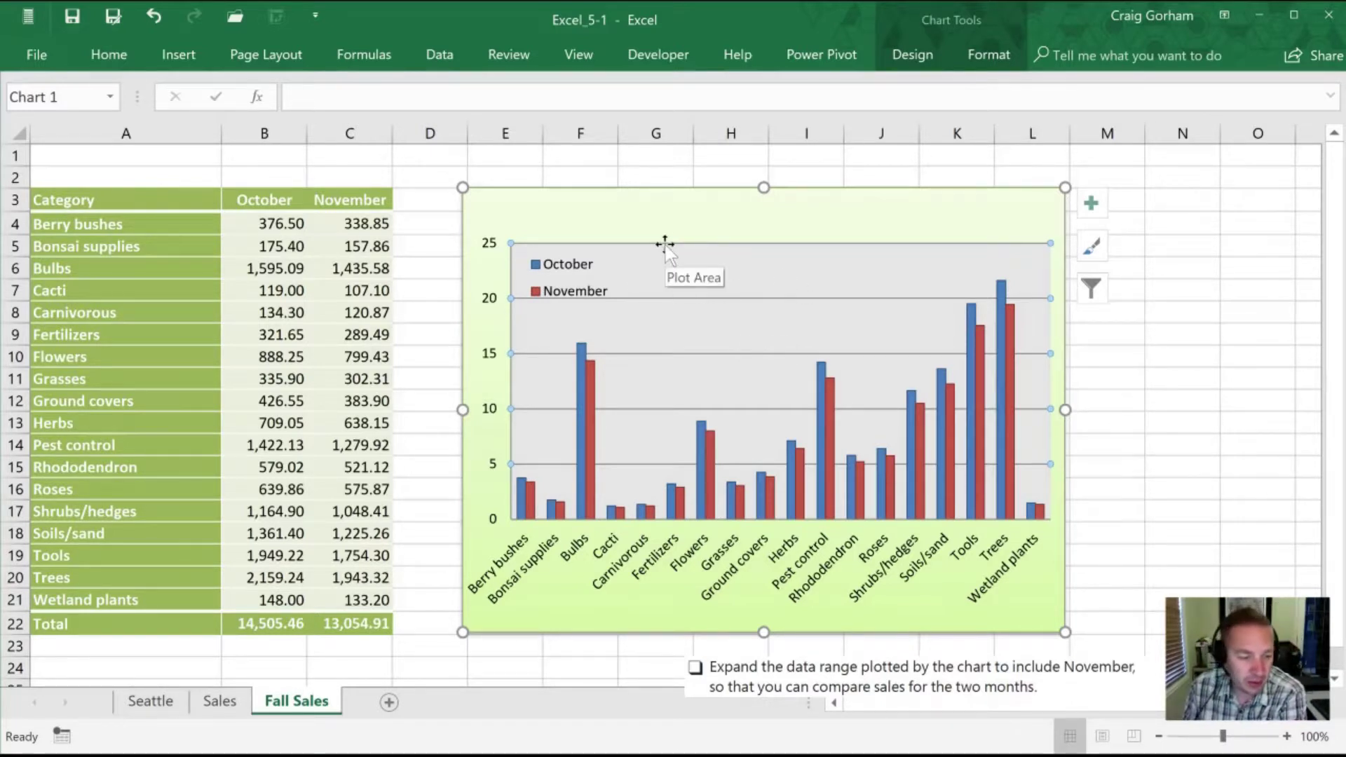
pyautogui.click(490, 308)
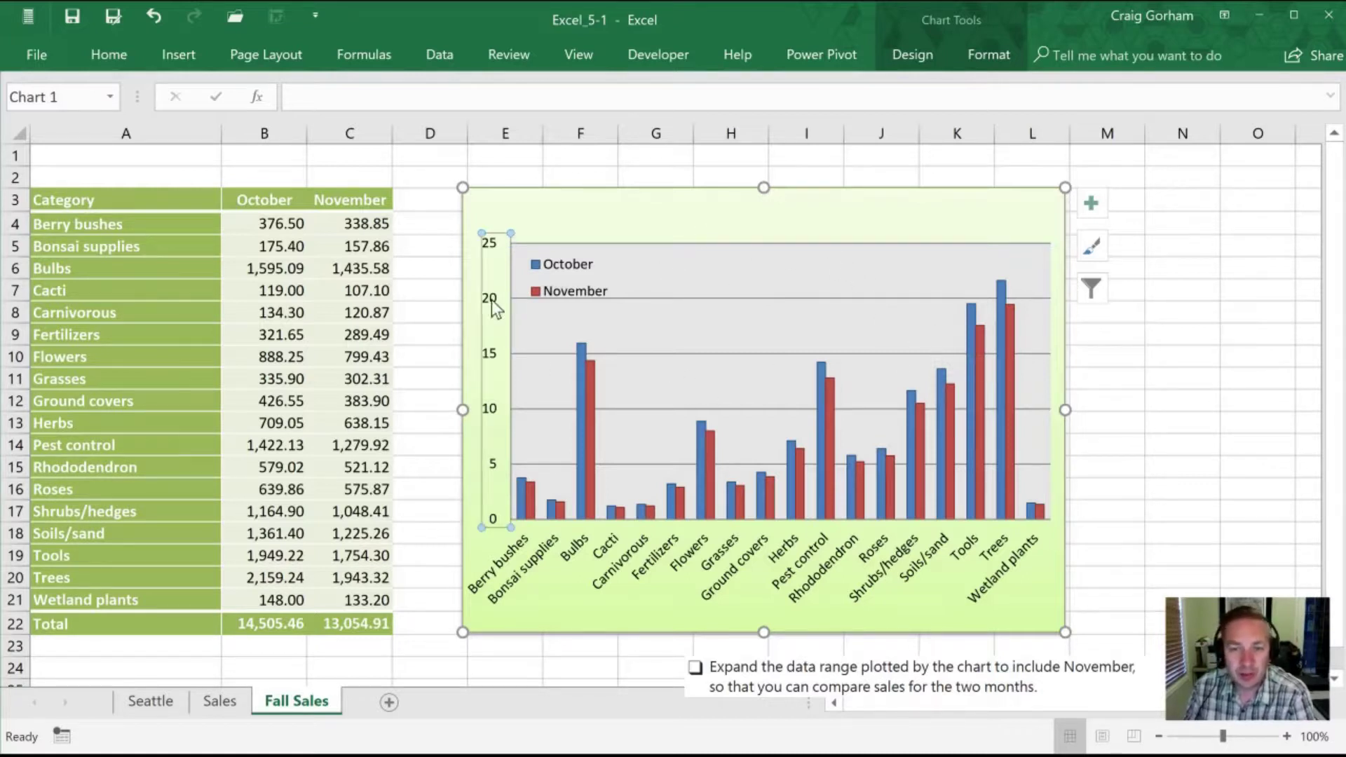
# - Set the vertical axis to minimum 0, maximum 2400 and major unit 600
pyautogui.doubleClick(490, 248)
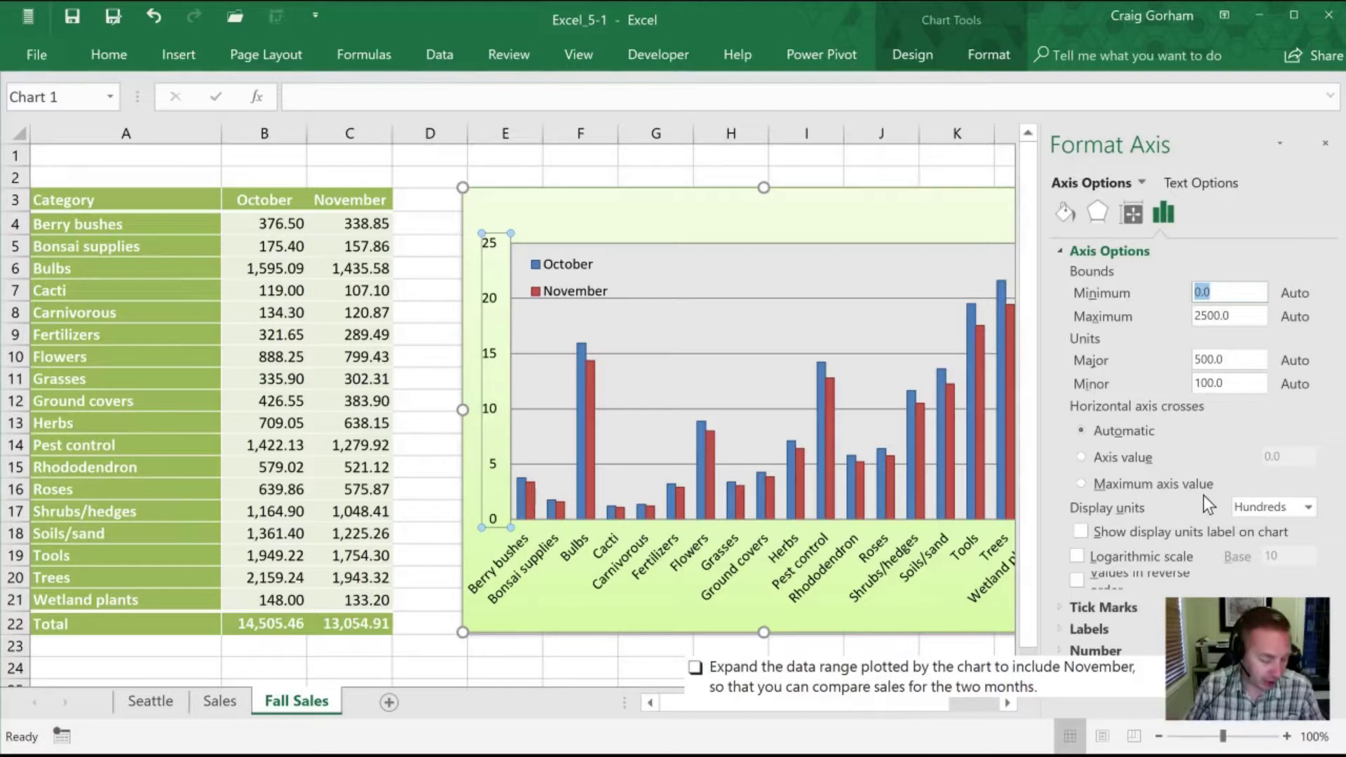
pyautogui.write('0')
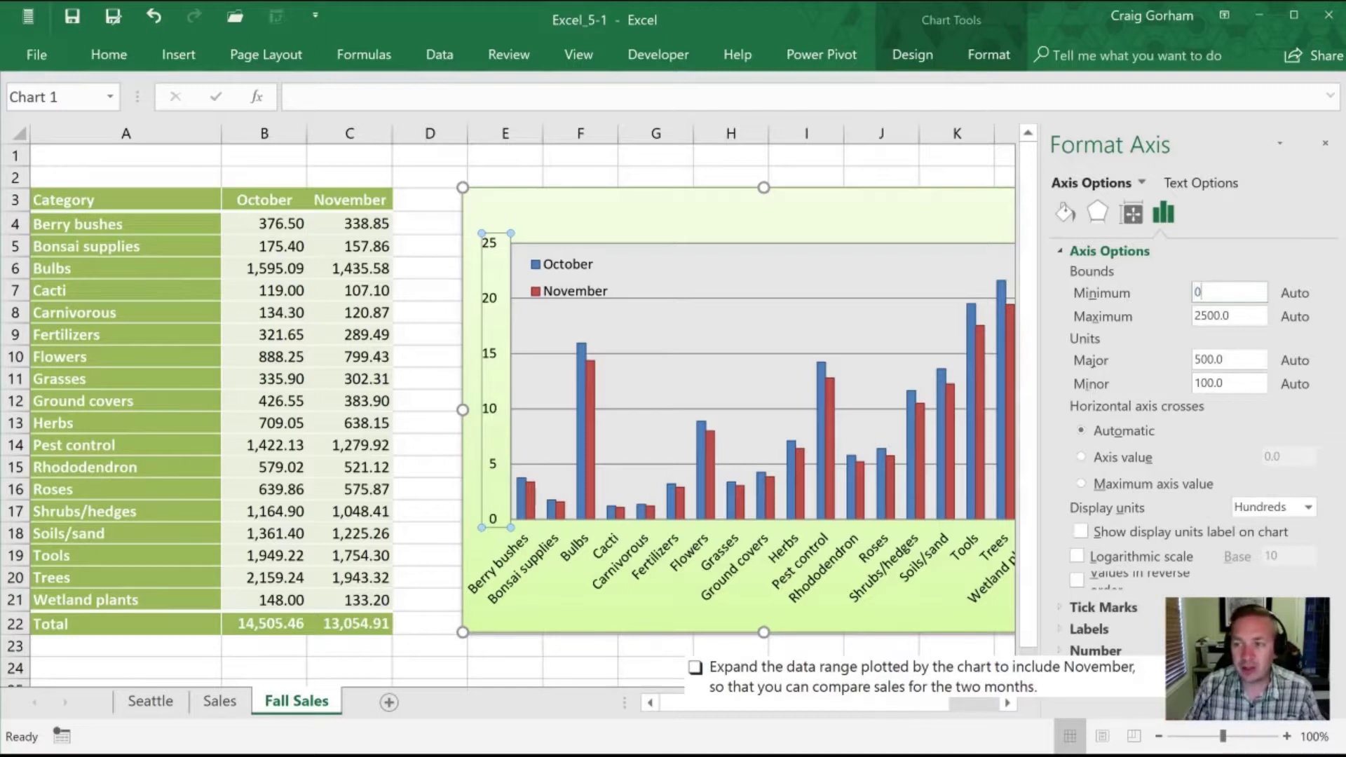
pyautogui.press('Tab')
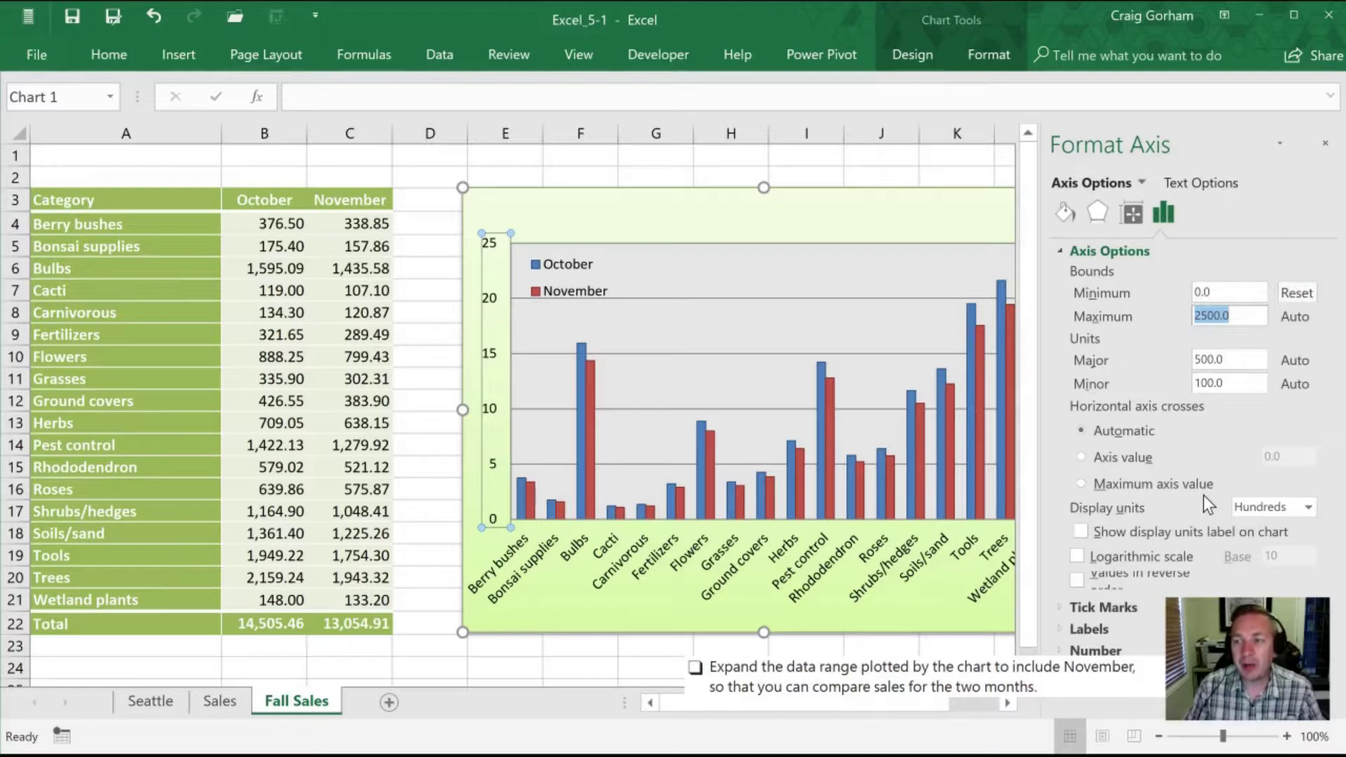
pyautogui.write('2400')
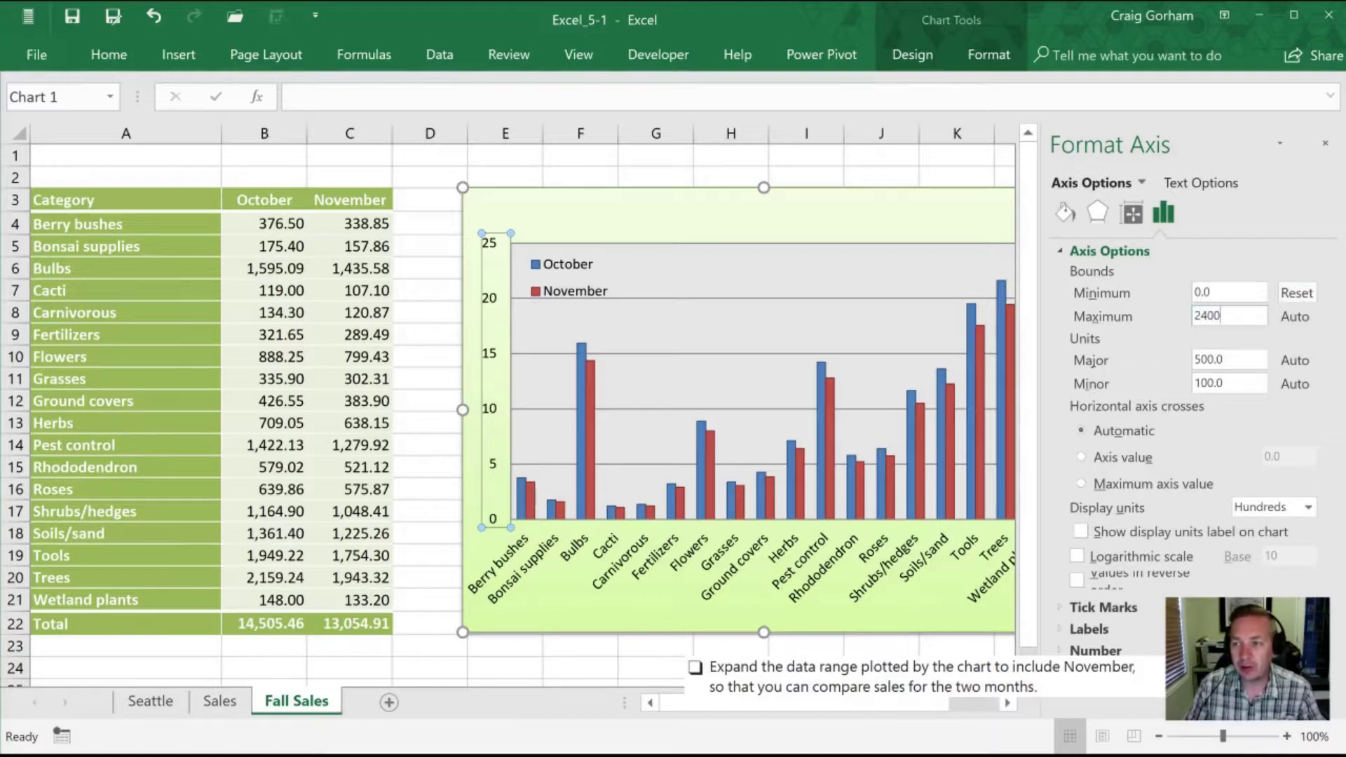
pyautogui.press('Return')
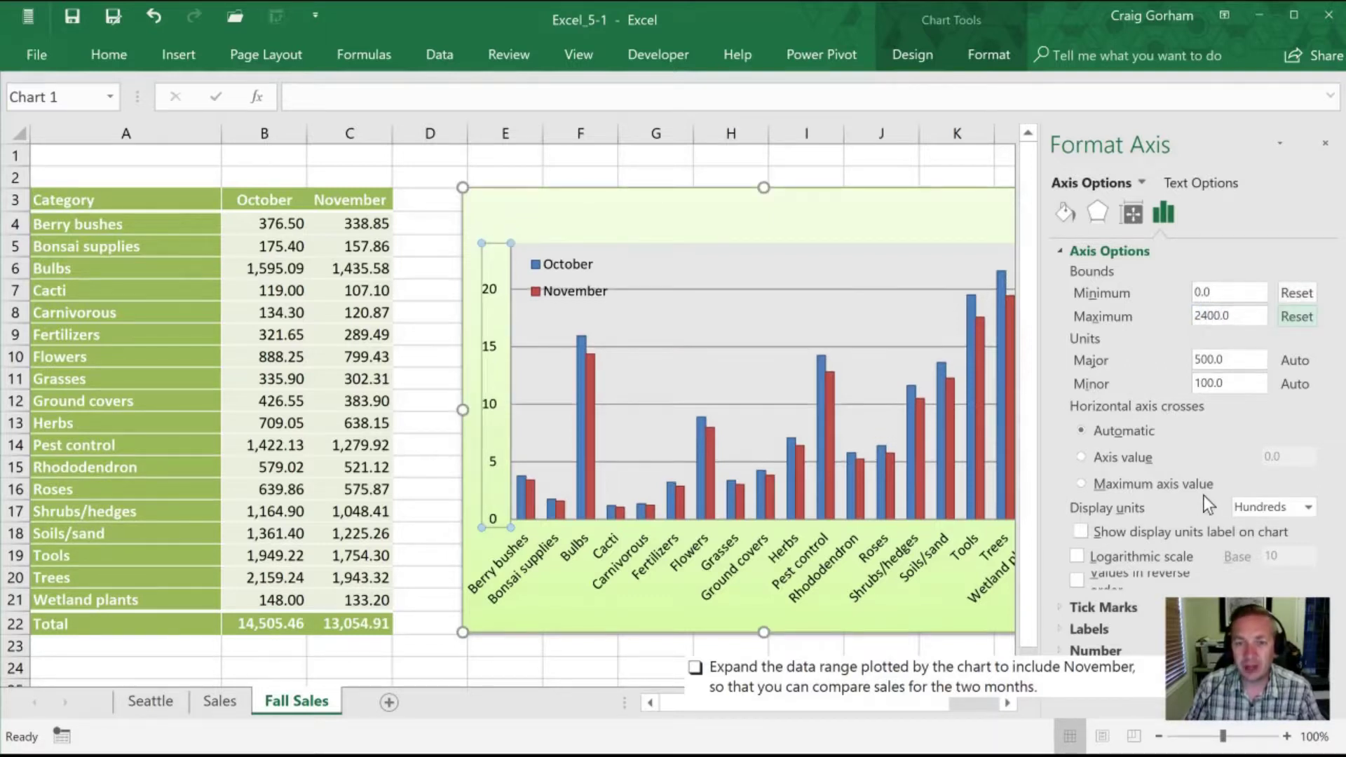
pyautogui.press('Tab')
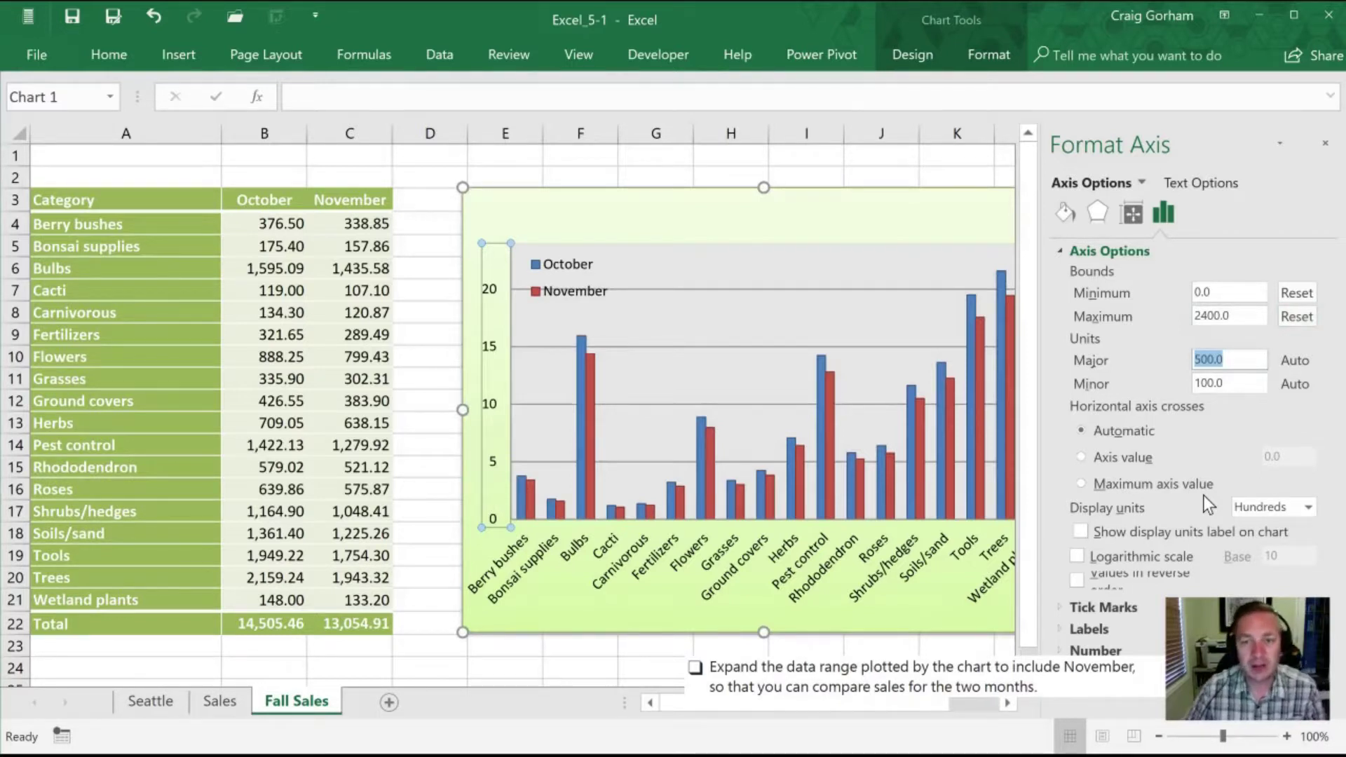
pyautogui.write('600')
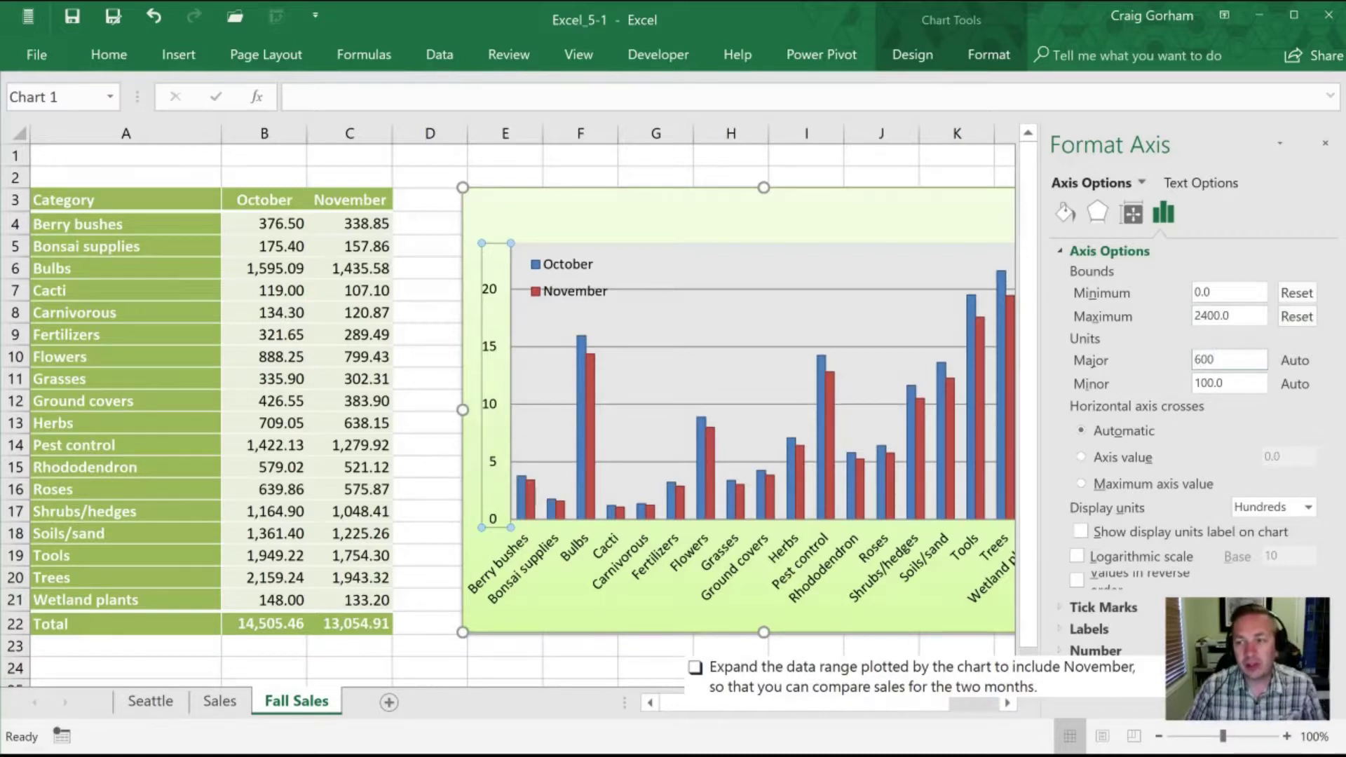
pyautogui.press('Return')
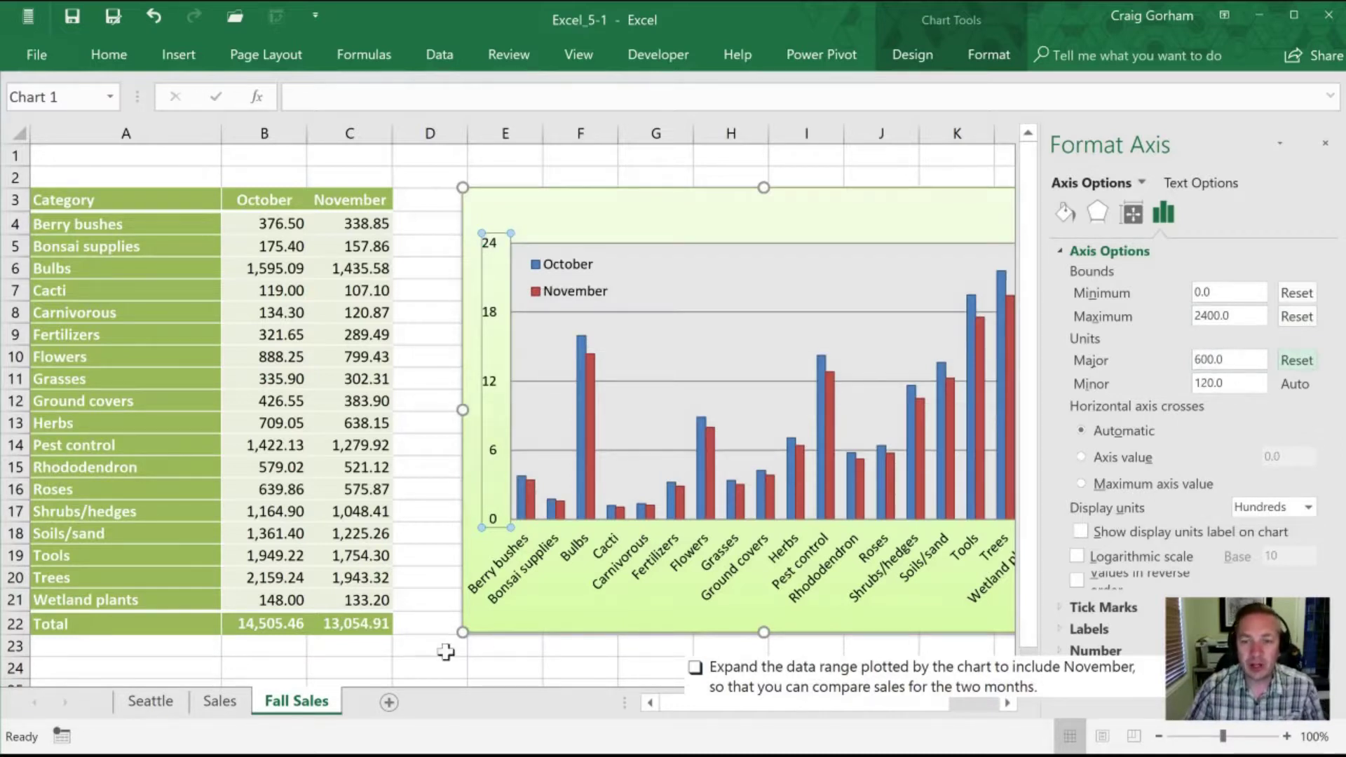
# - Reduce the vertical axis maximum bound from 2400 to 2399
pyautogui.click(598, 214)
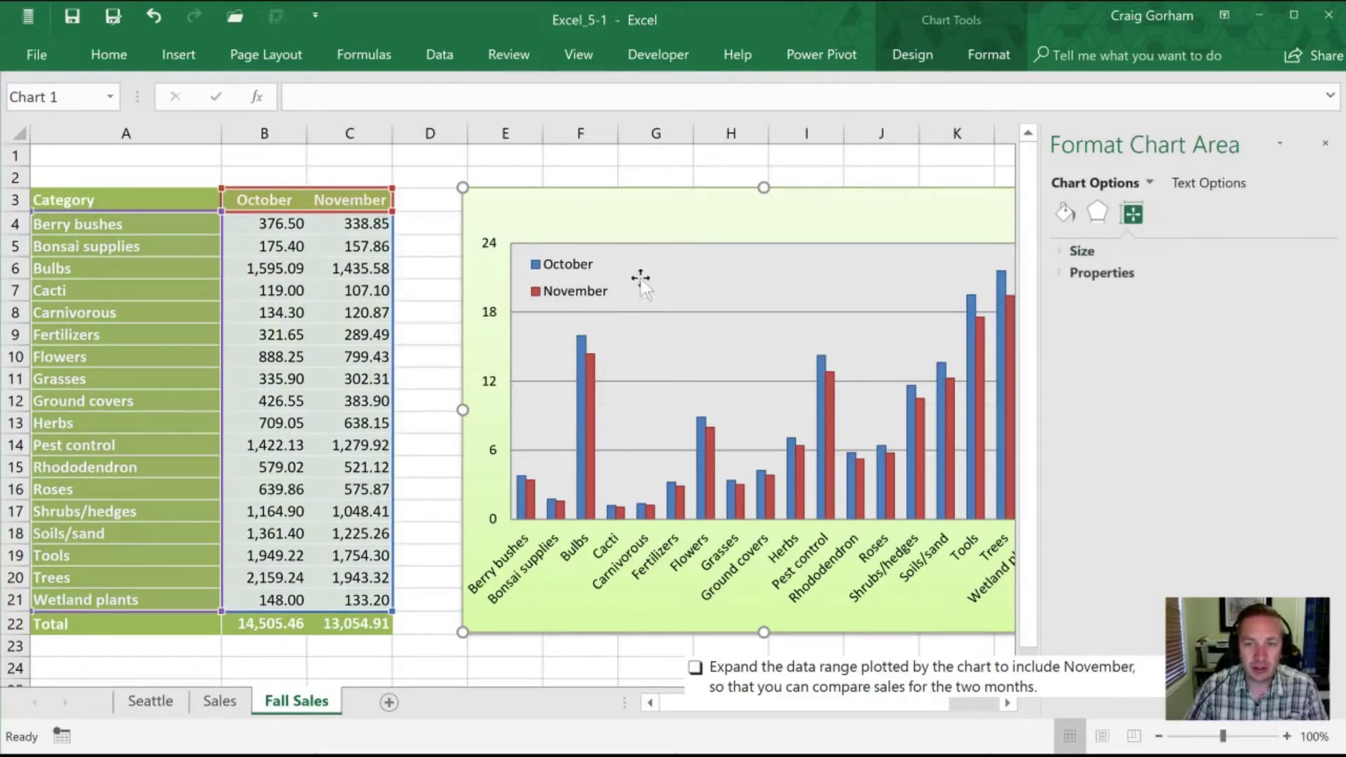
pyautogui.click(493, 316)
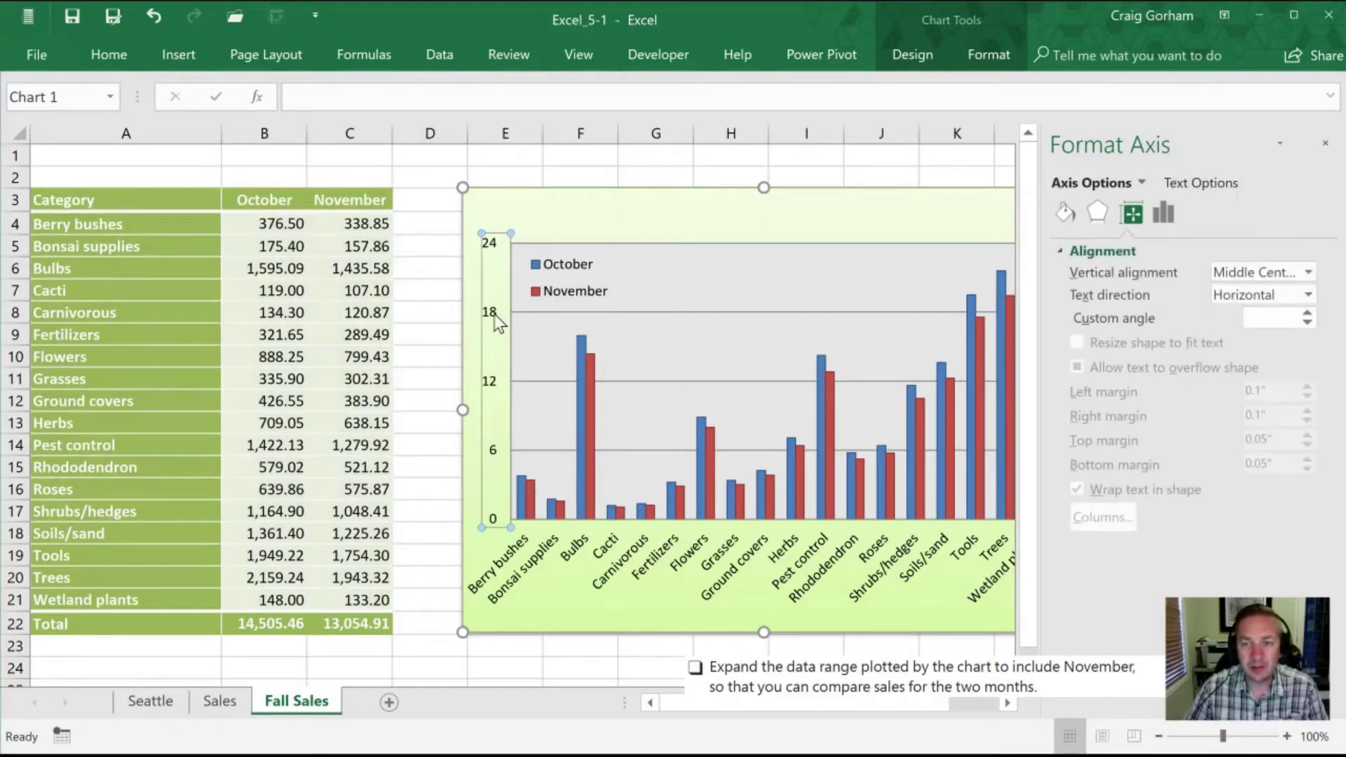
pyautogui.click(1167, 215)
pyautogui.click(1120, 251)
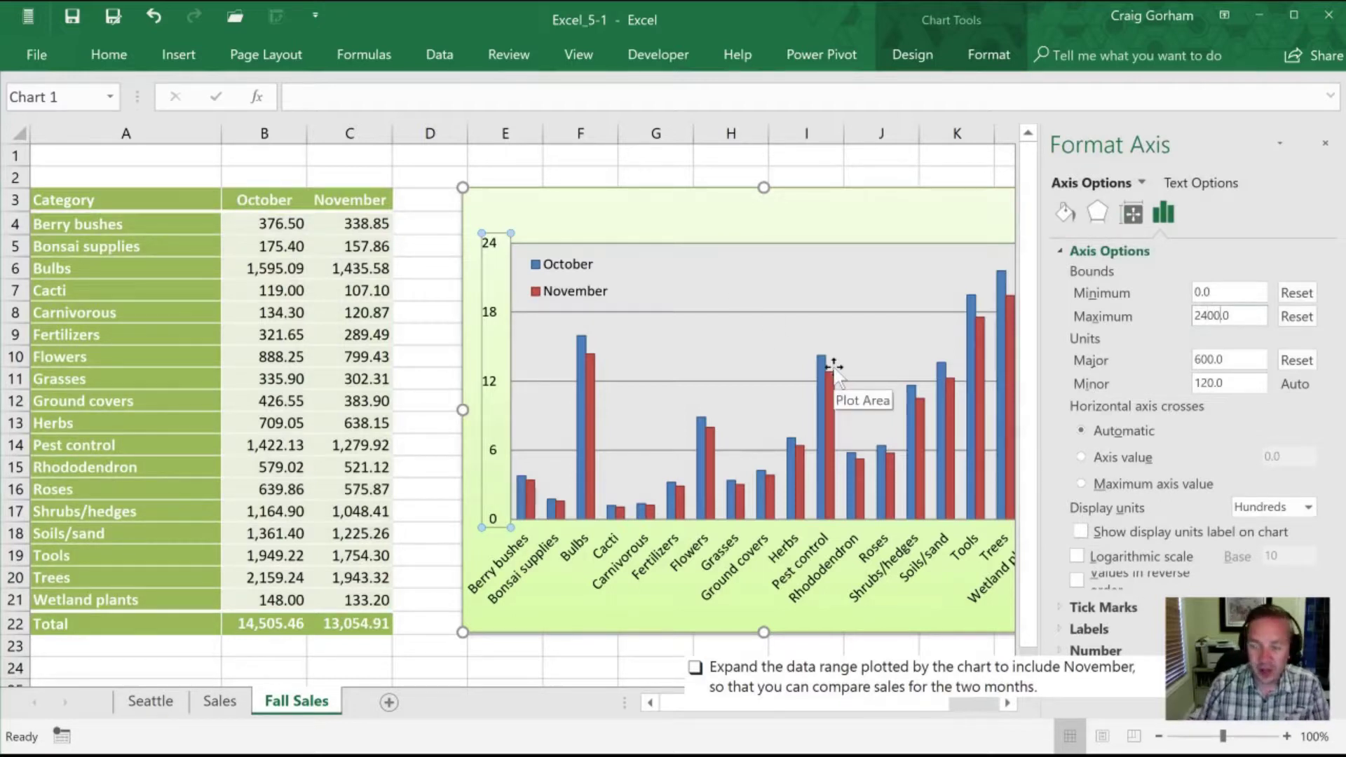
pyautogui.press('BackSpace')
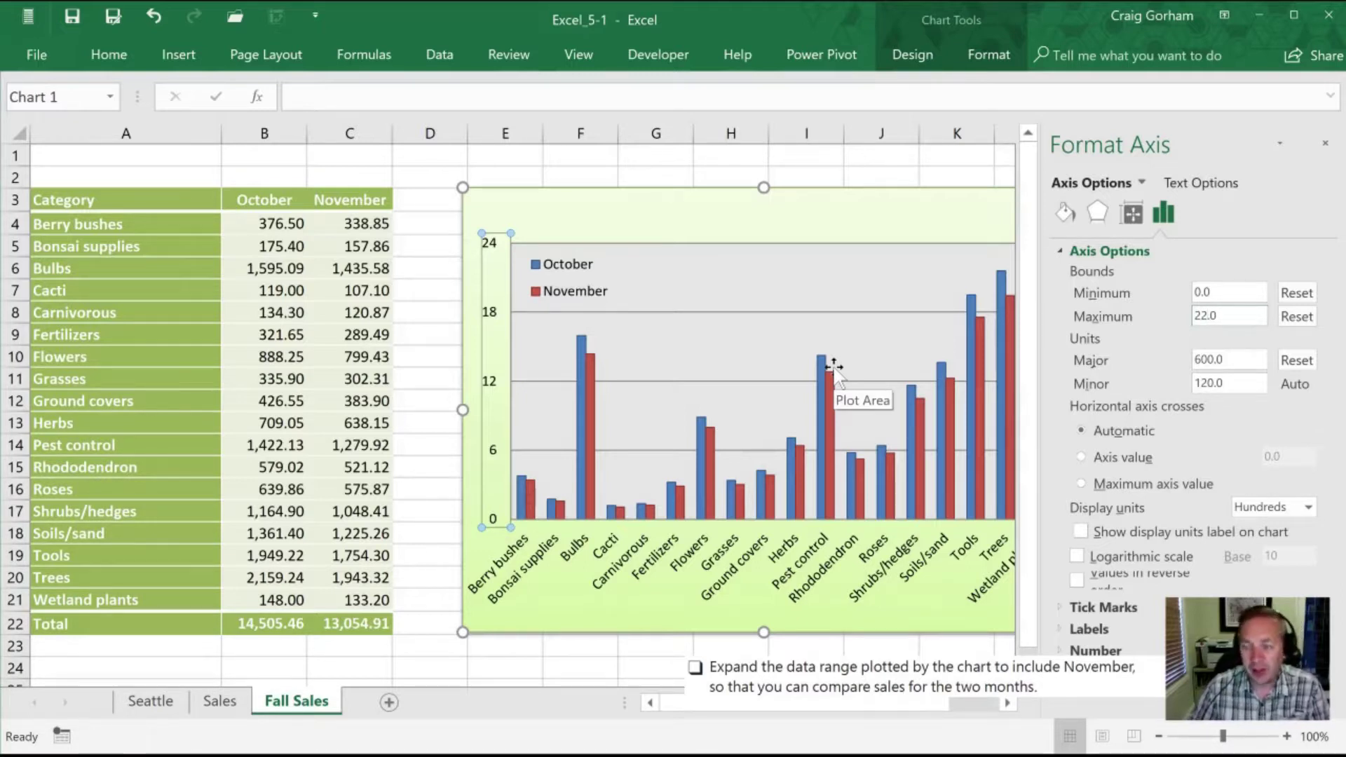
pyautogui.press('BackSpace')
pyautogui.write('99')
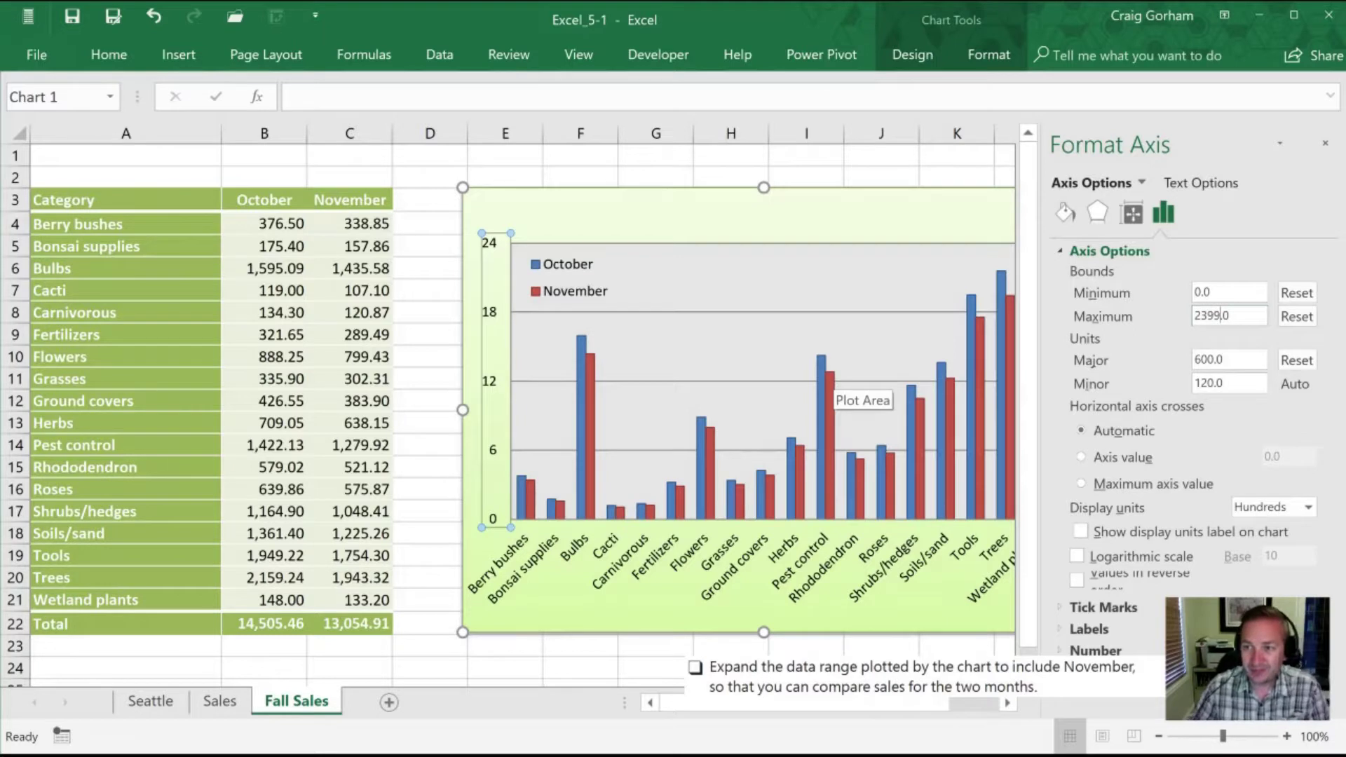
pyautogui.press('Return')
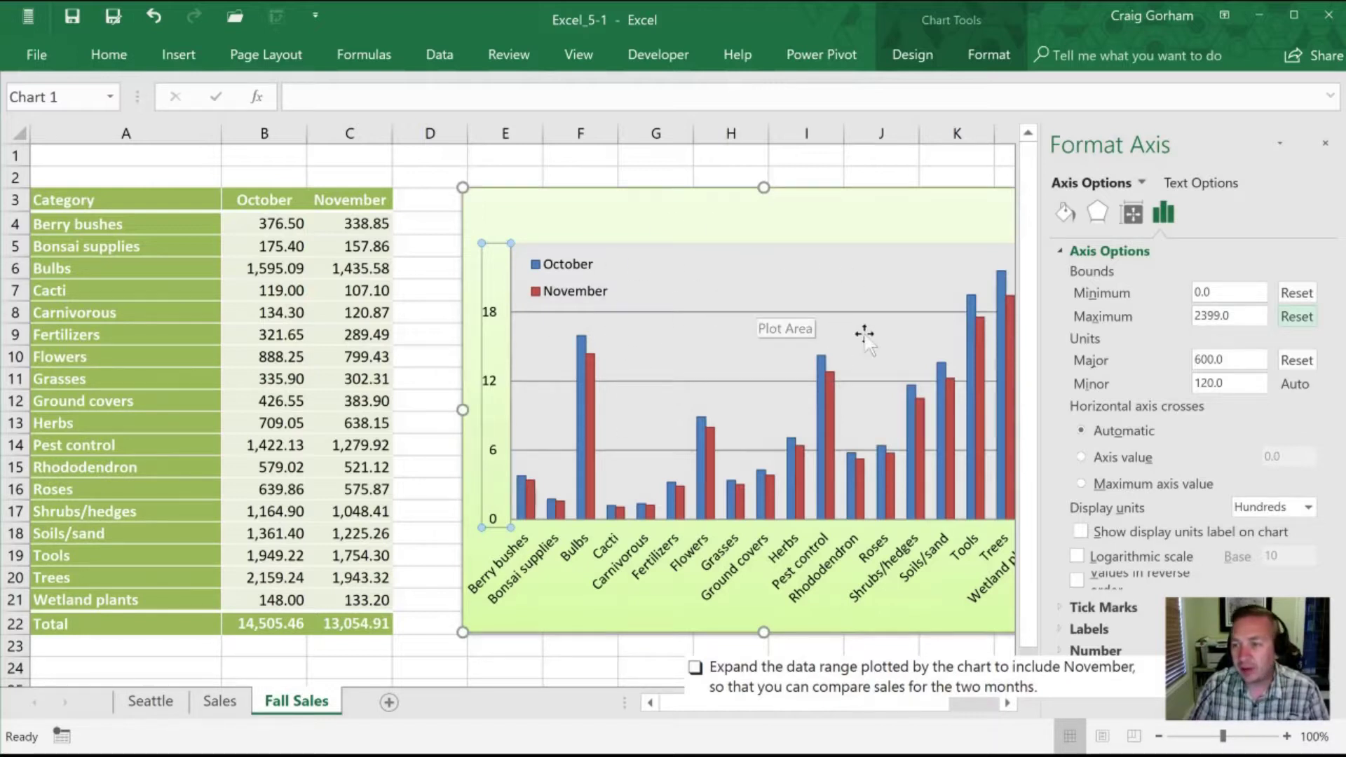
pyautogui.click(847, 226)
# - Close the Format pane so the full chart shows beside the data
pyautogui.click(1325, 143)
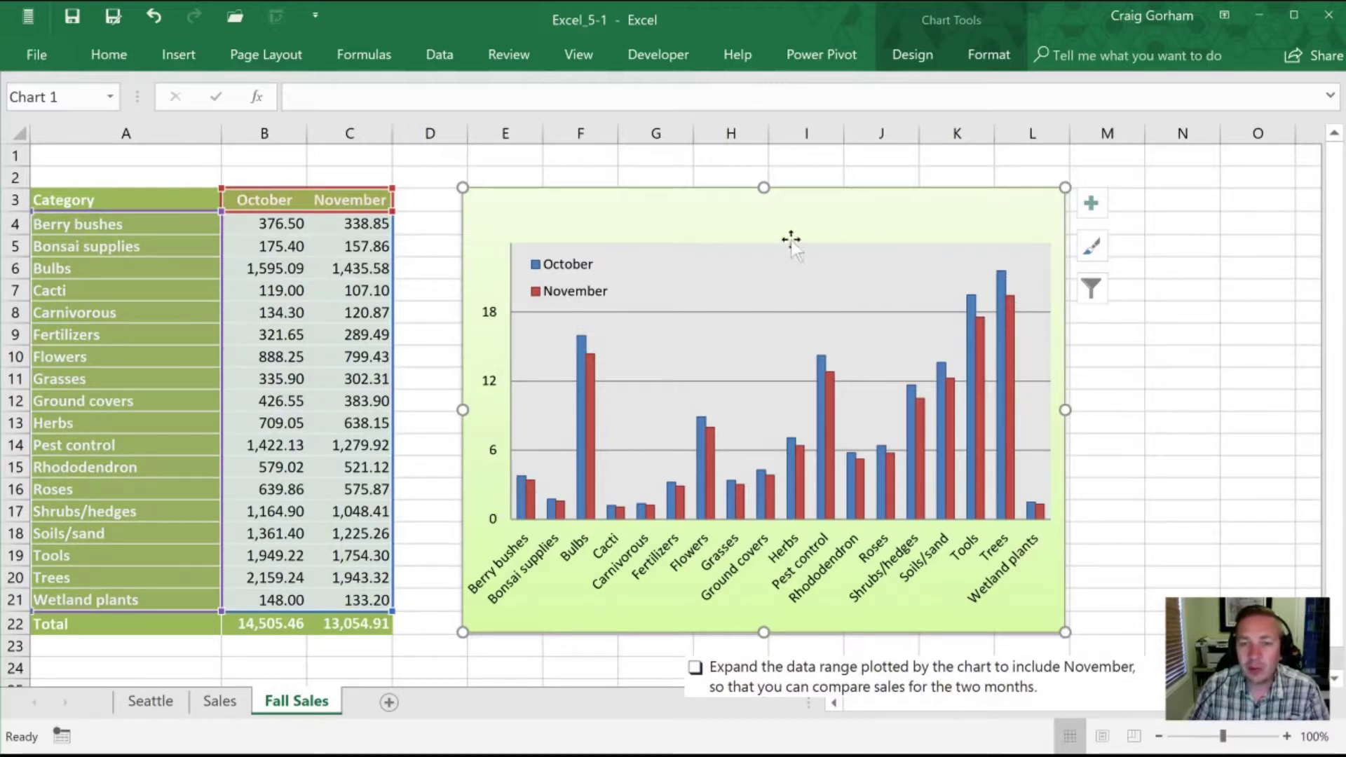
pyautogui.moveTo(1001, 286)
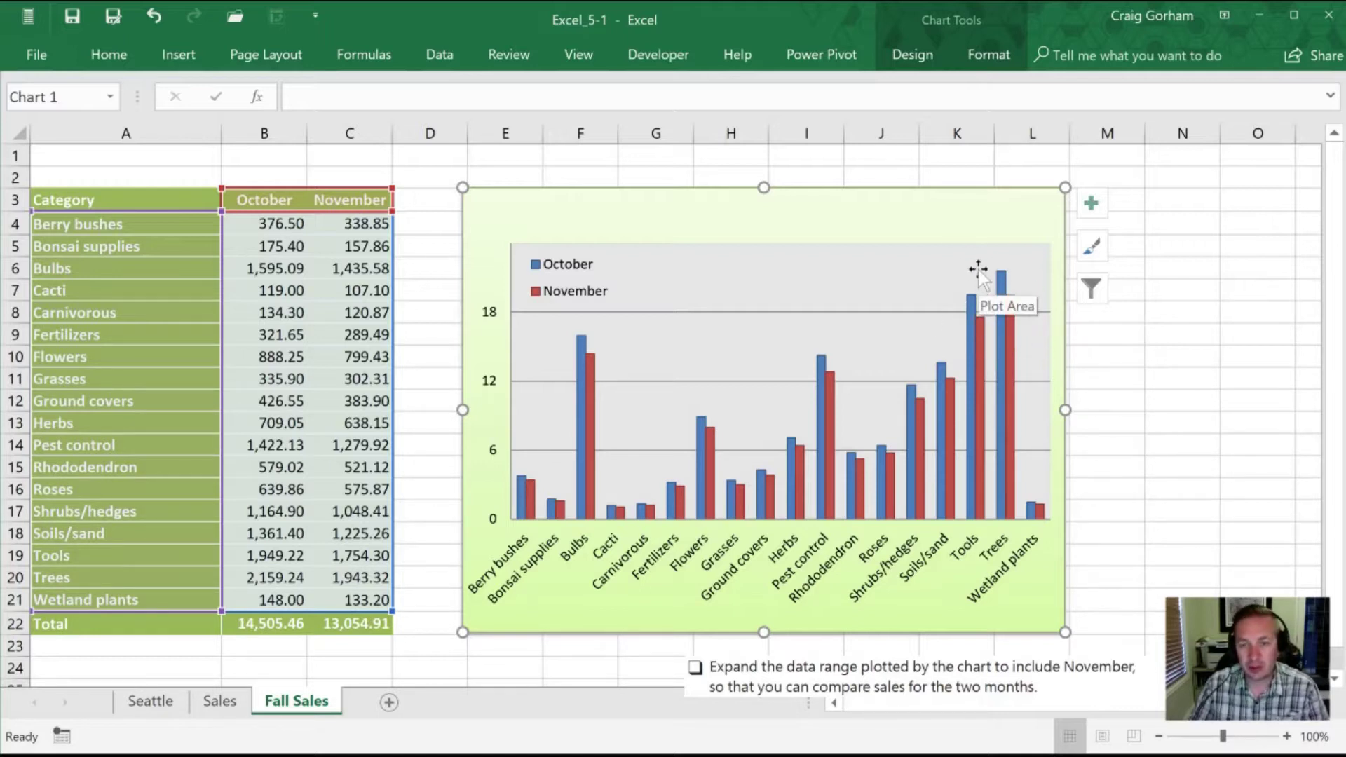
# - Replace the chart area's green gradient background with a solid white fill
pyautogui.doubleClick(483, 207)
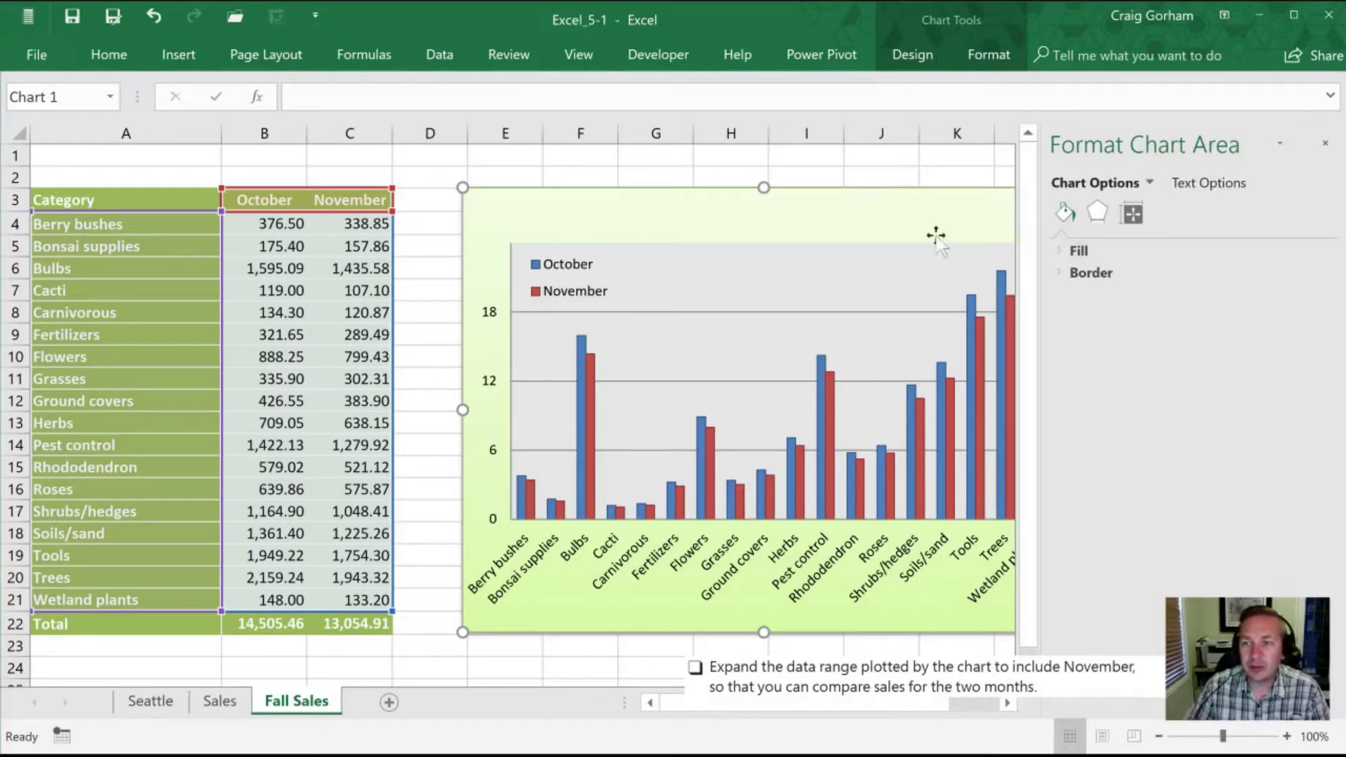
pyautogui.click(1054, 253)
pyautogui.click(1078, 275)
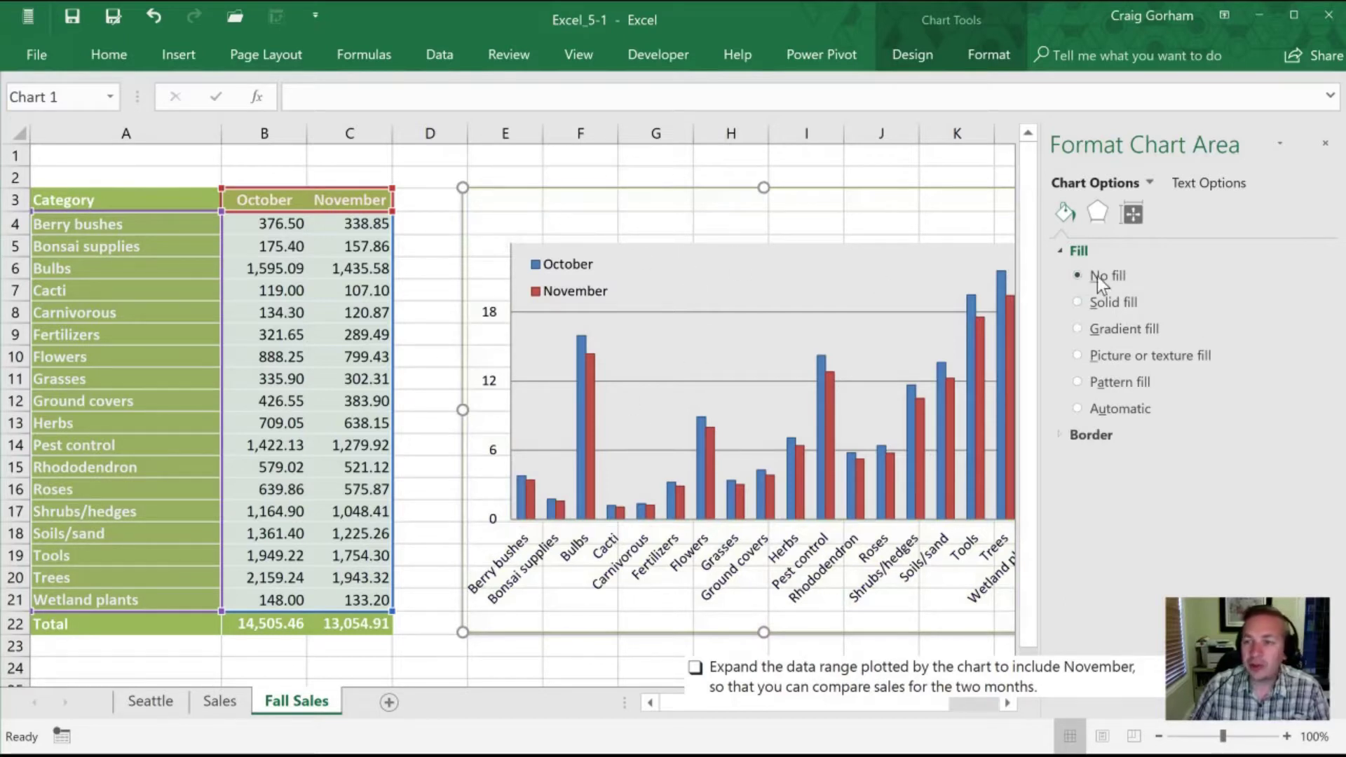
pyautogui.click(1075, 305)
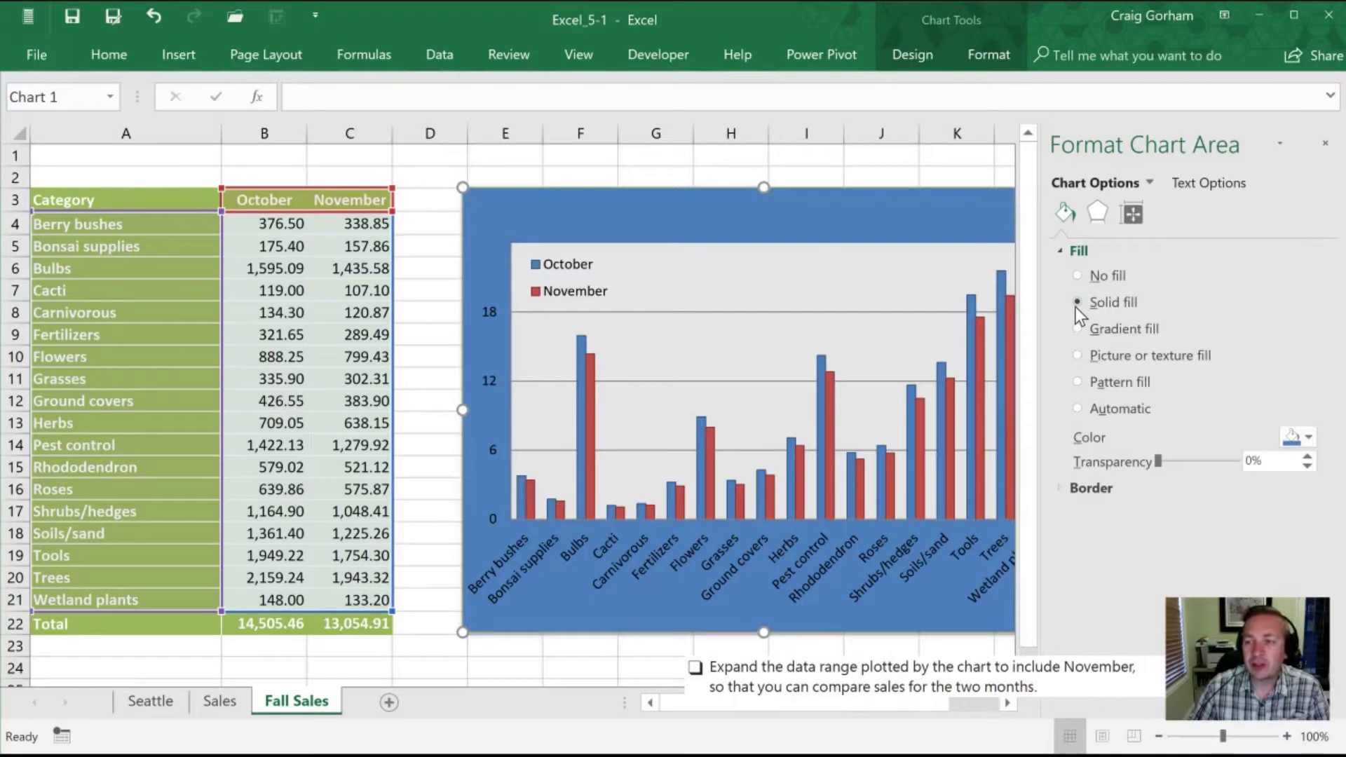
pyautogui.click(1306, 437)
pyautogui.click(1203, 477)
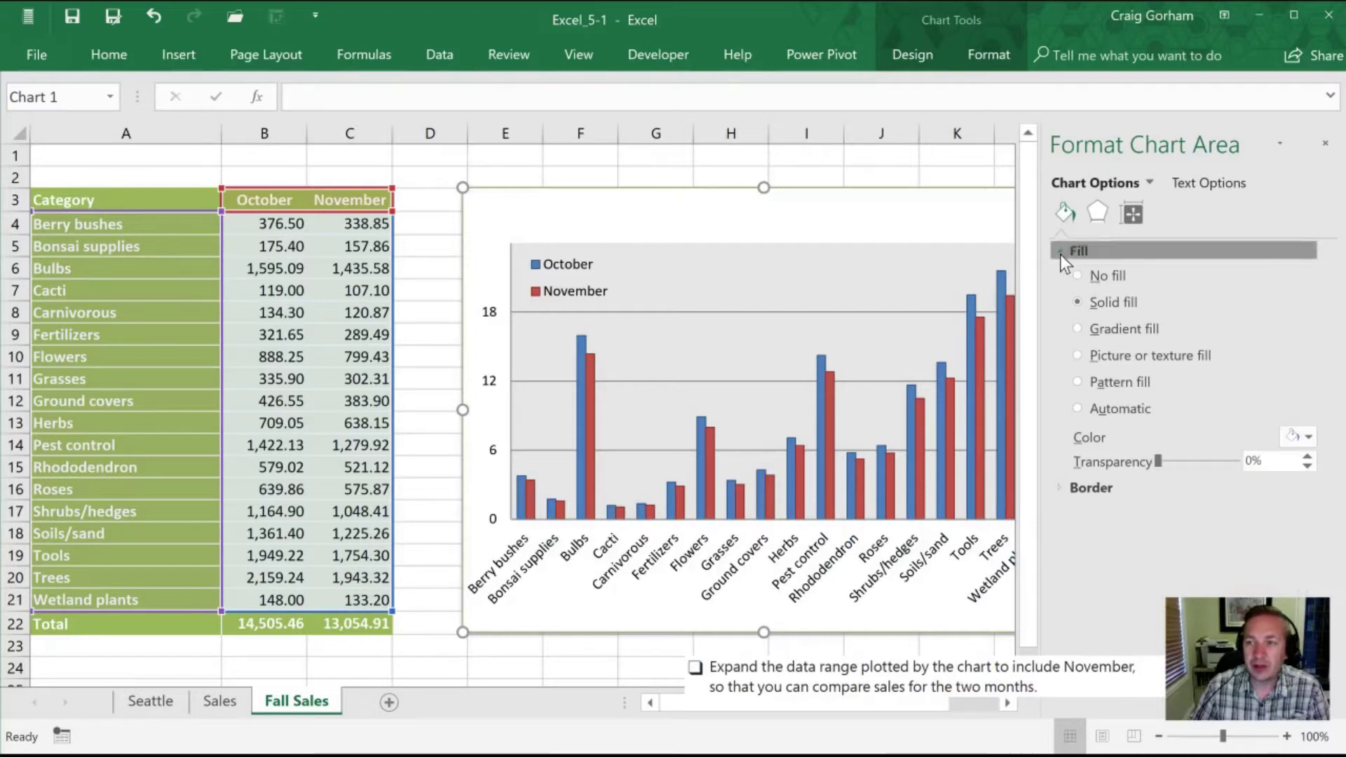
pyautogui.click(1061, 254)
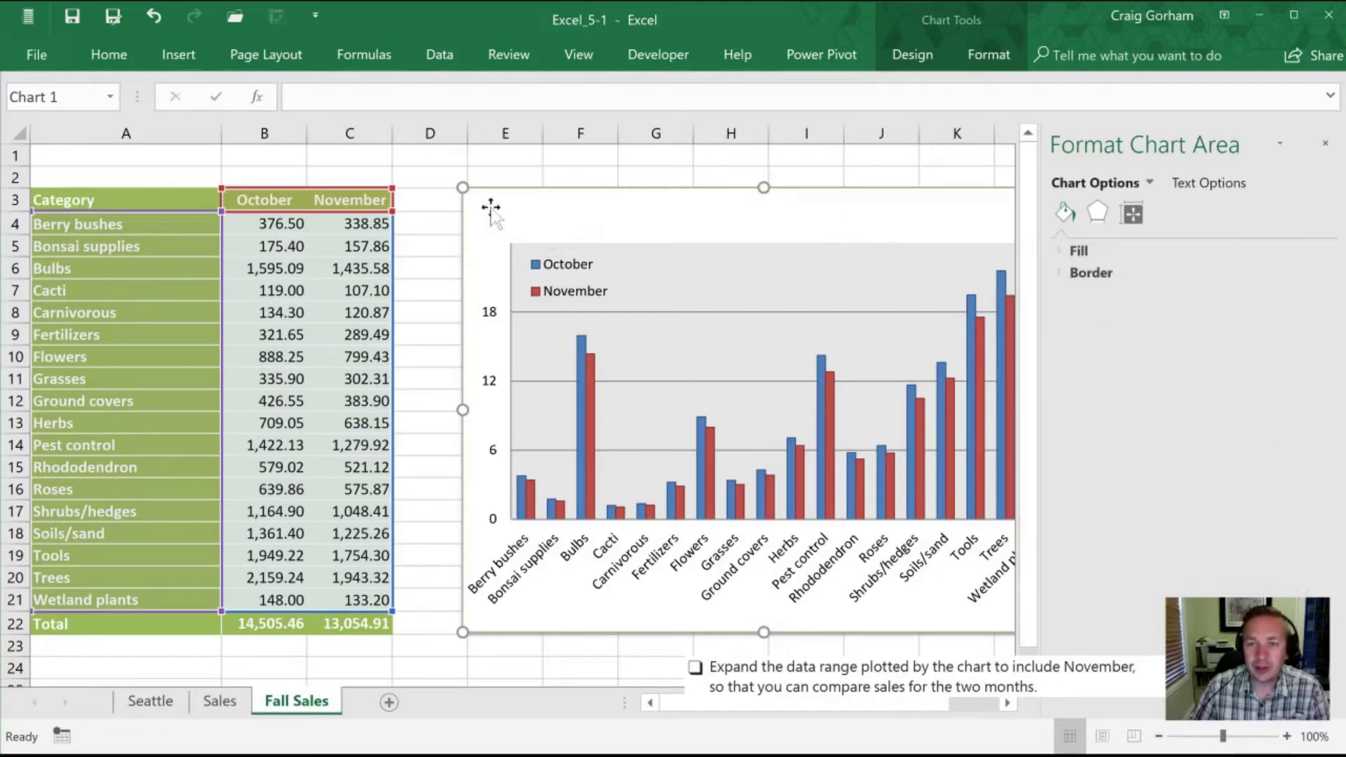
# - Set the chart border and vertical axis line to No line, then close the pane
pyautogui.click(1059, 272)
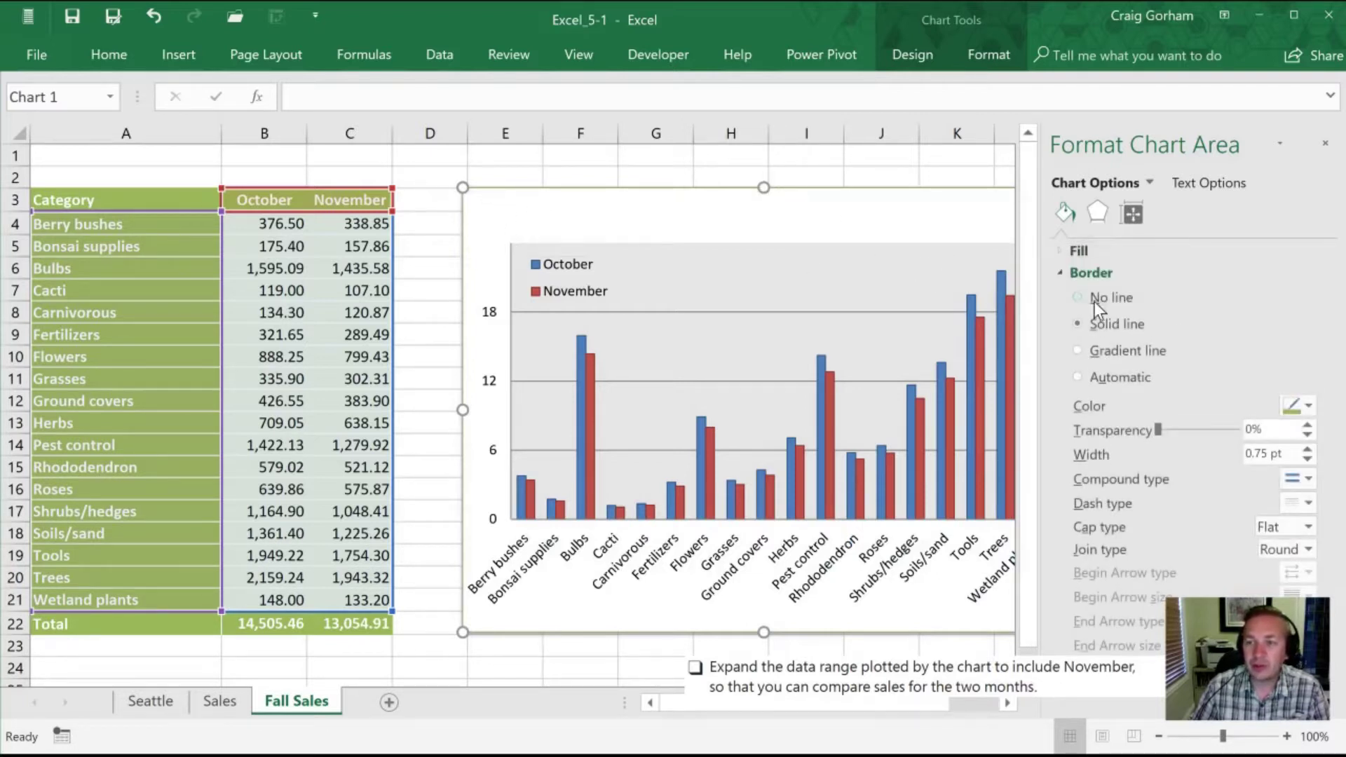
pyautogui.click(1077, 298)
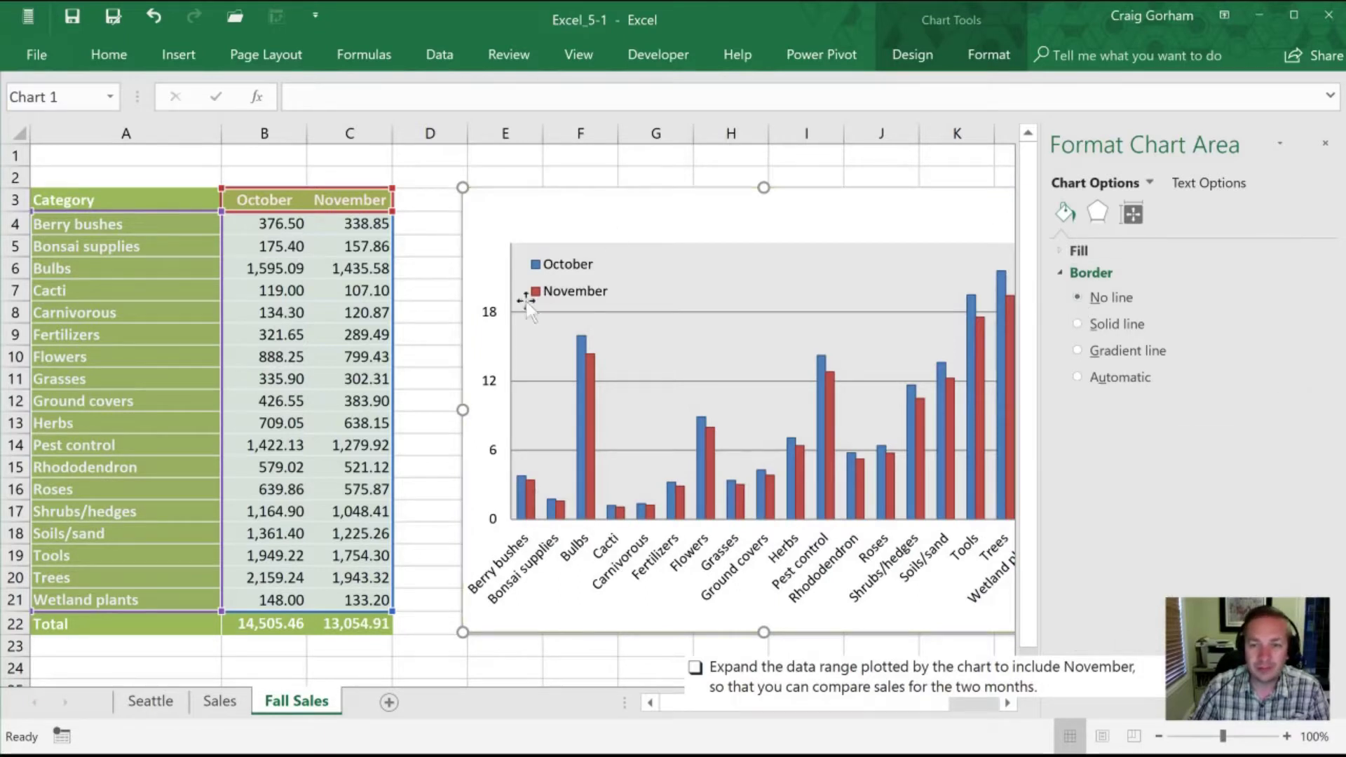
pyautogui.click(495, 314)
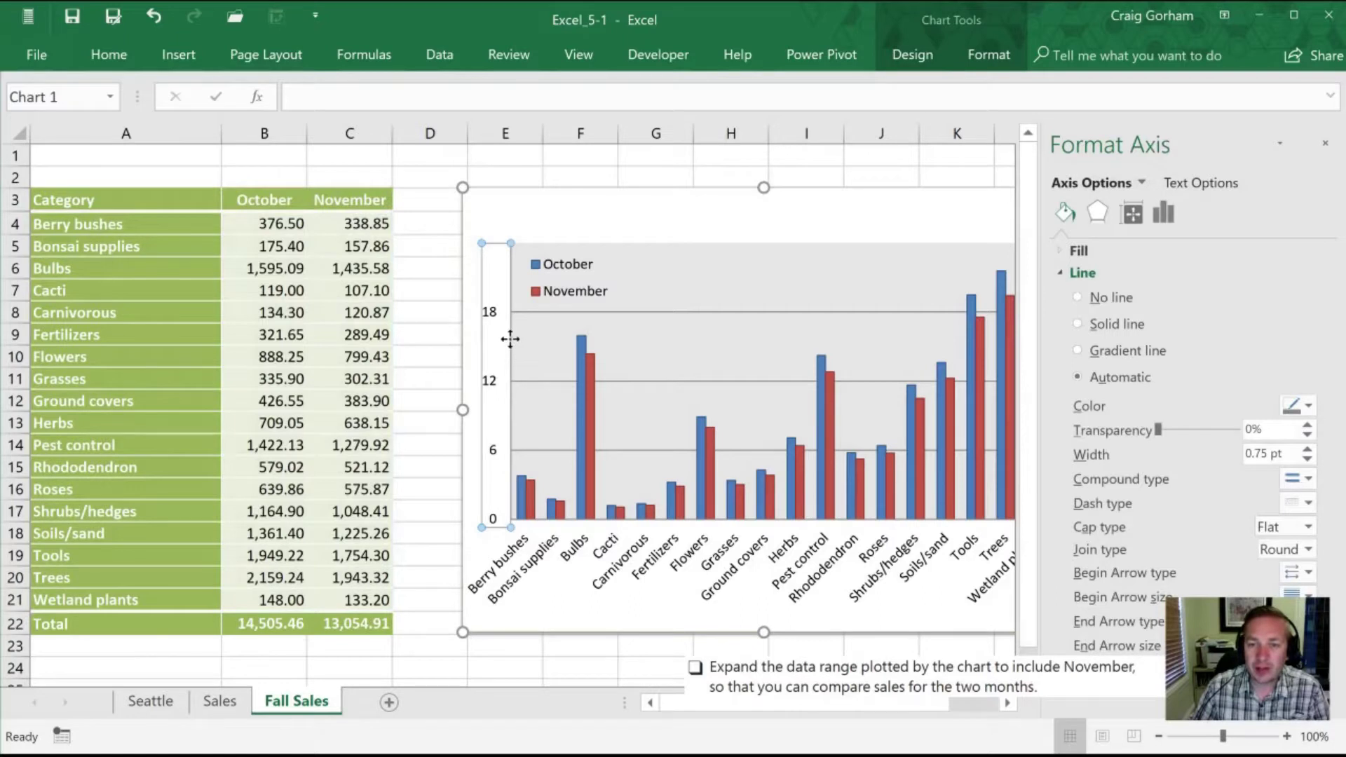
pyautogui.click(1079, 297)
pyautogui.click(622, 219)
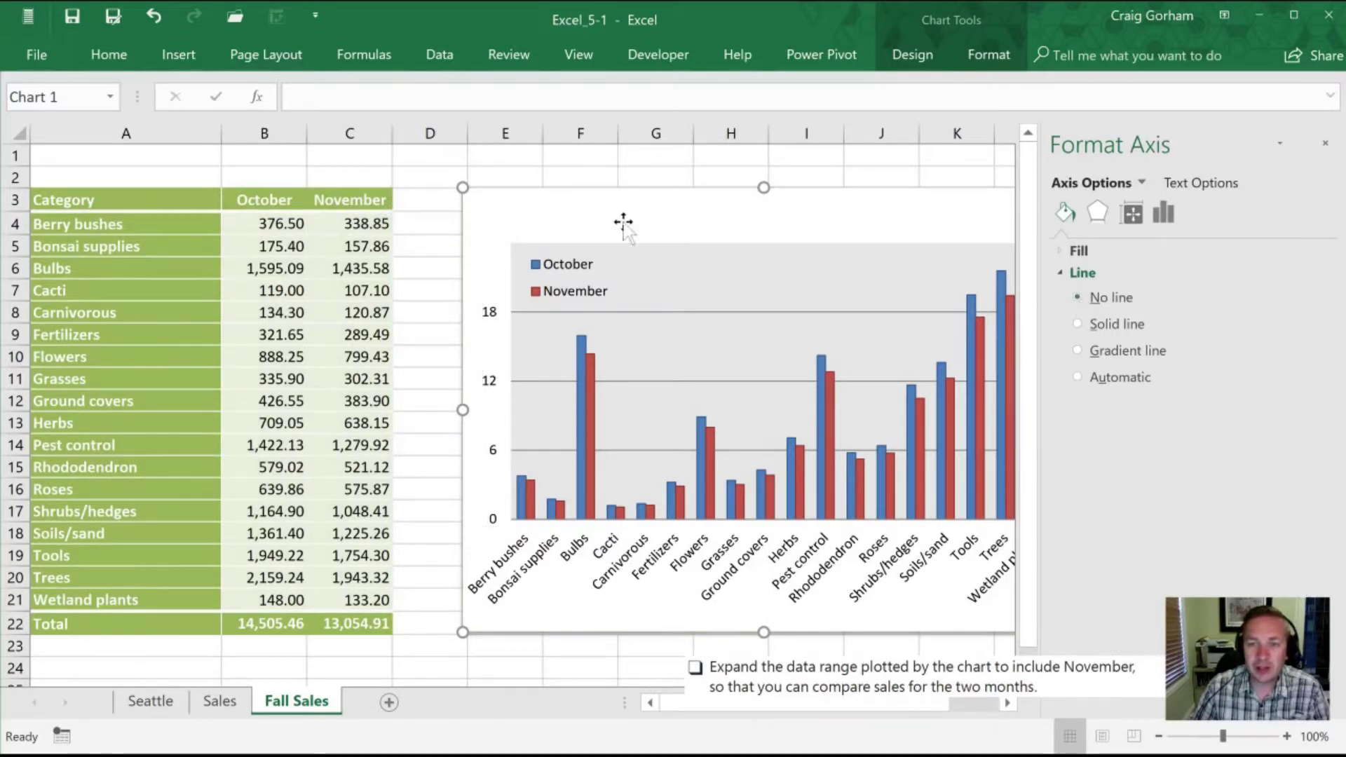
pyautogui.click(1327, 145)
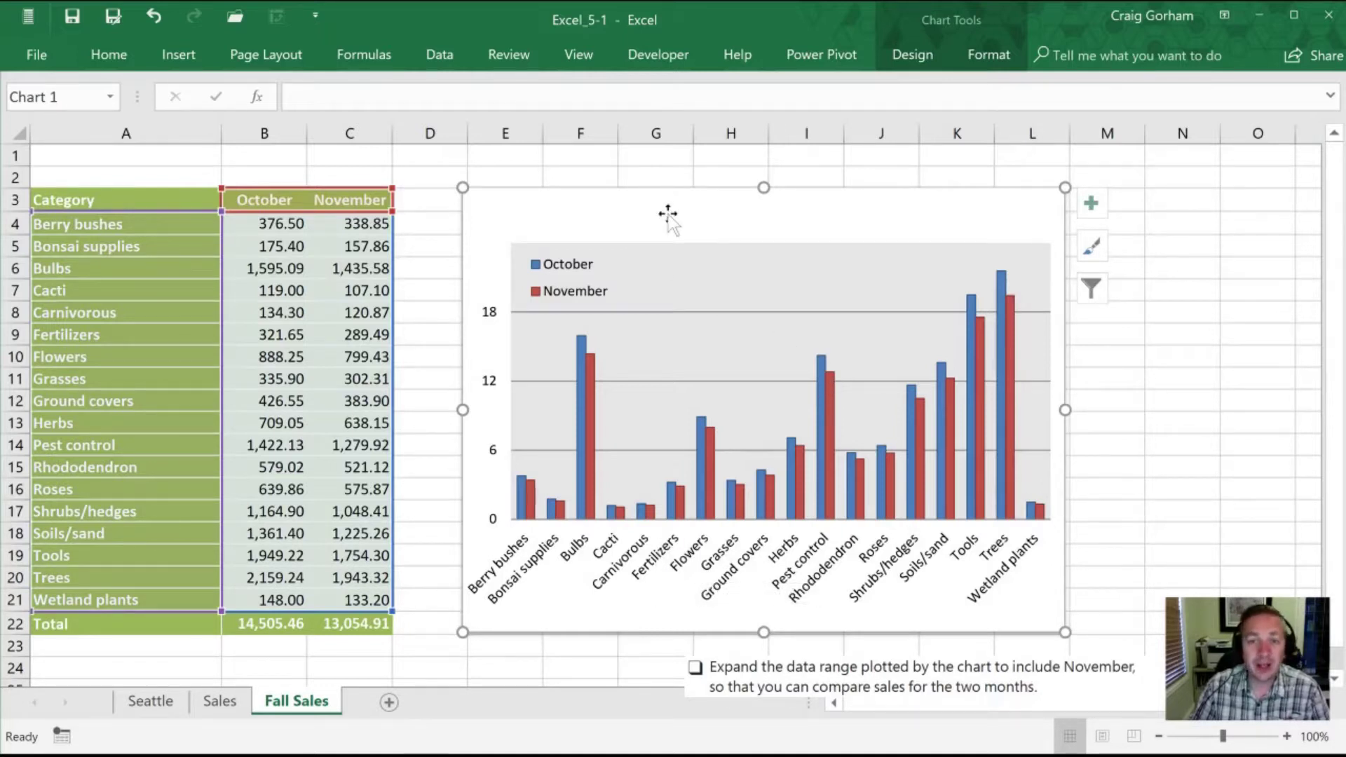
# - Insert an Above Chart title reading 'Monthly Sales ($-hundred)'
pyautogui.click(919, 59)
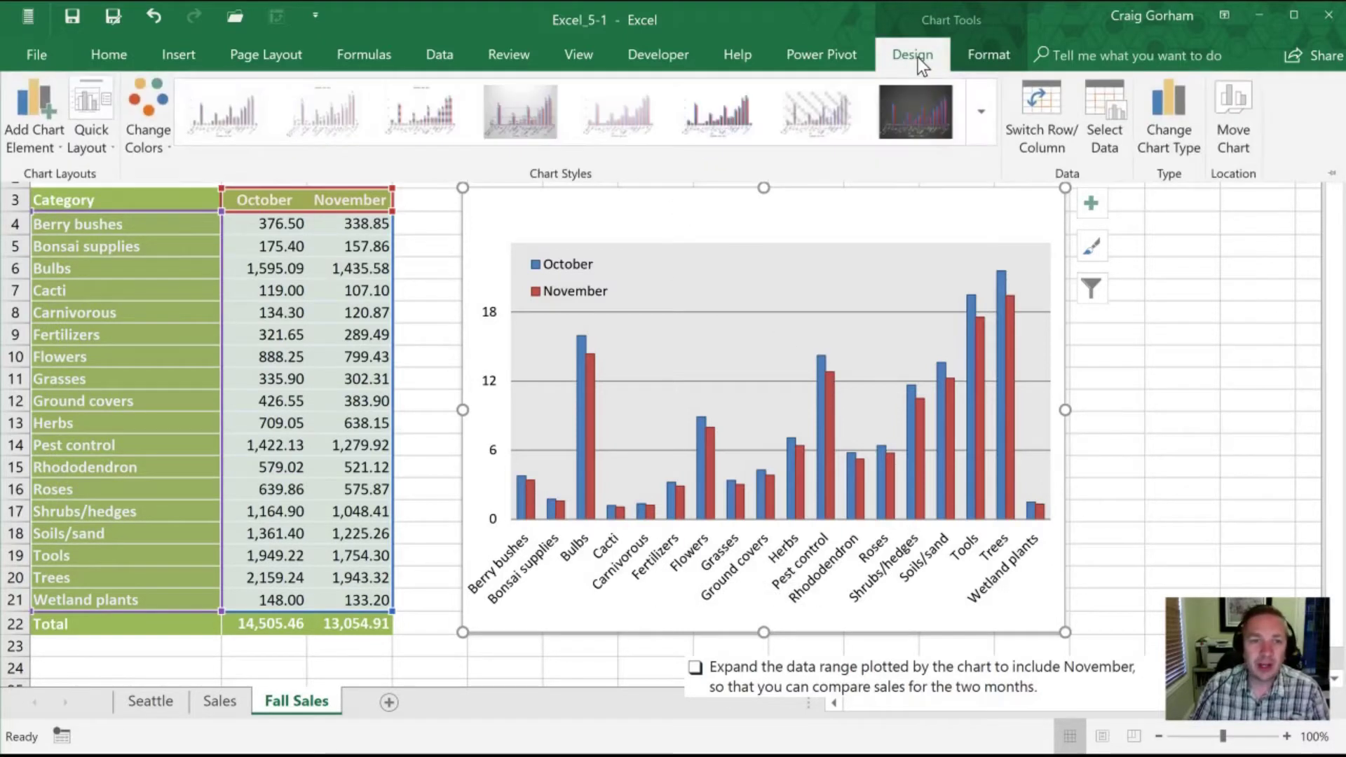
pyautogui.click(40, 98)
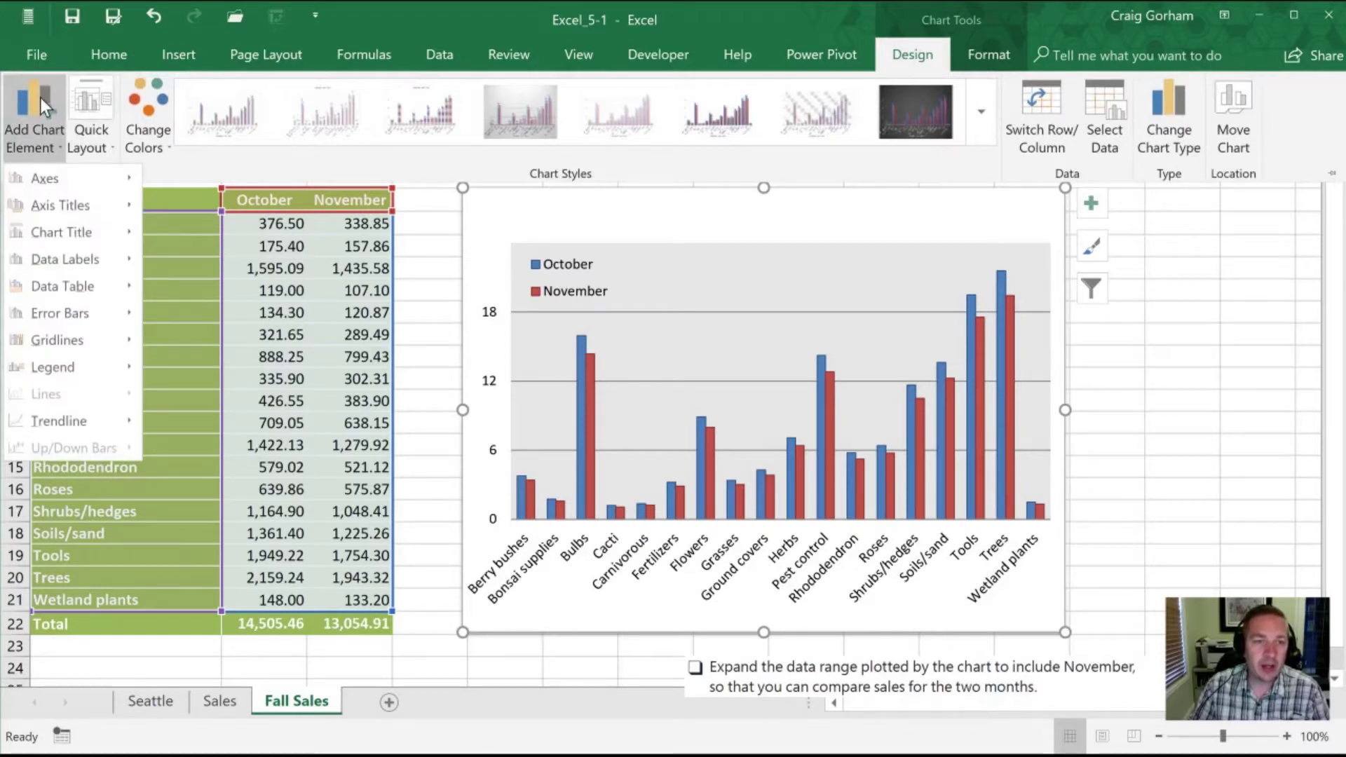
pyautogui.moveTo(46, 234)
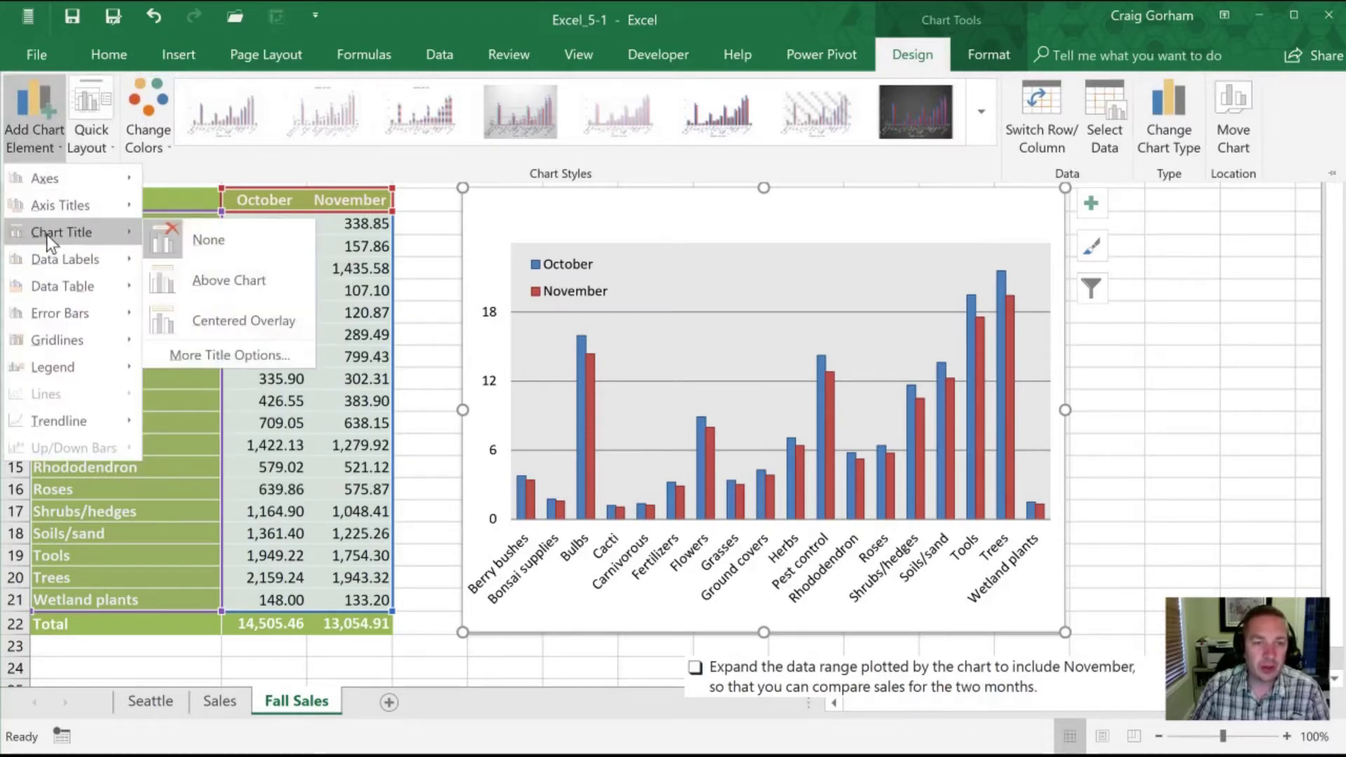
pyautogui.click(209, 283)
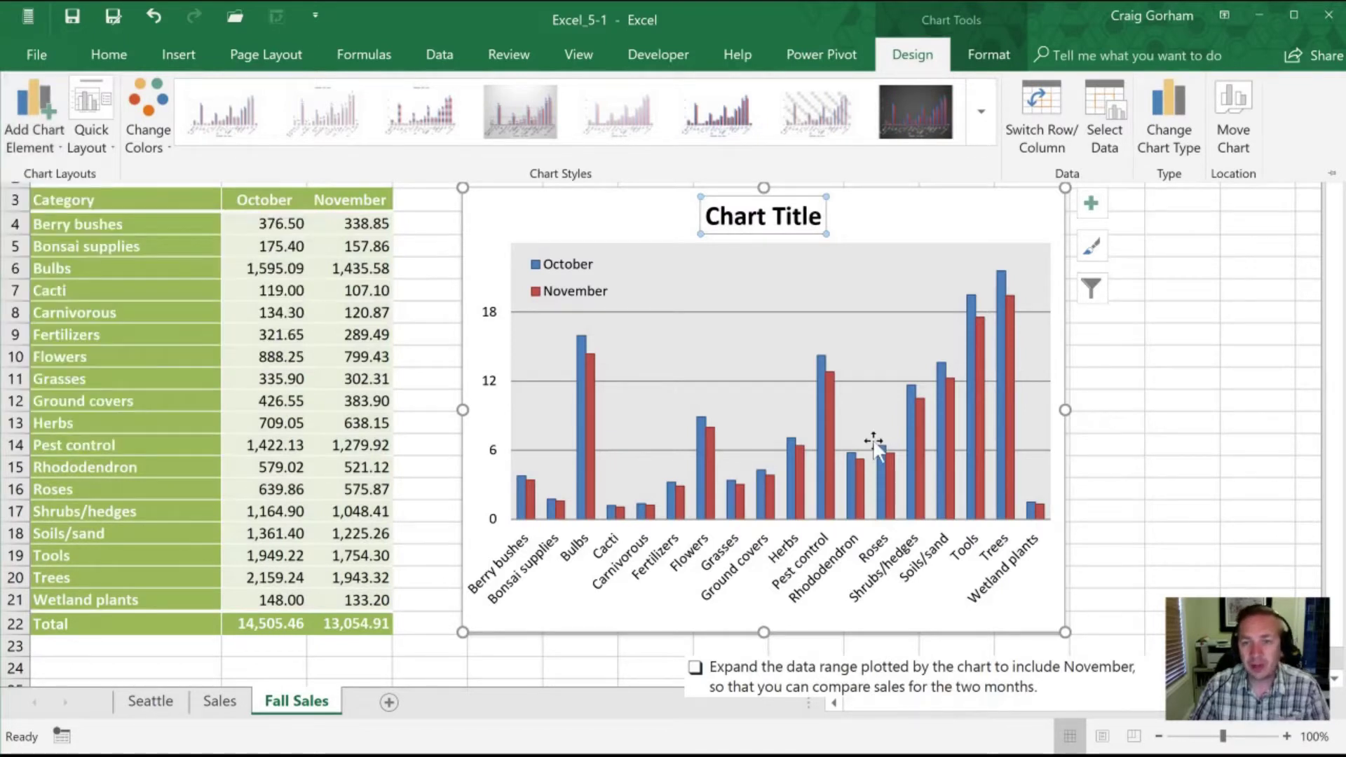
pyautogui.write('Monh')
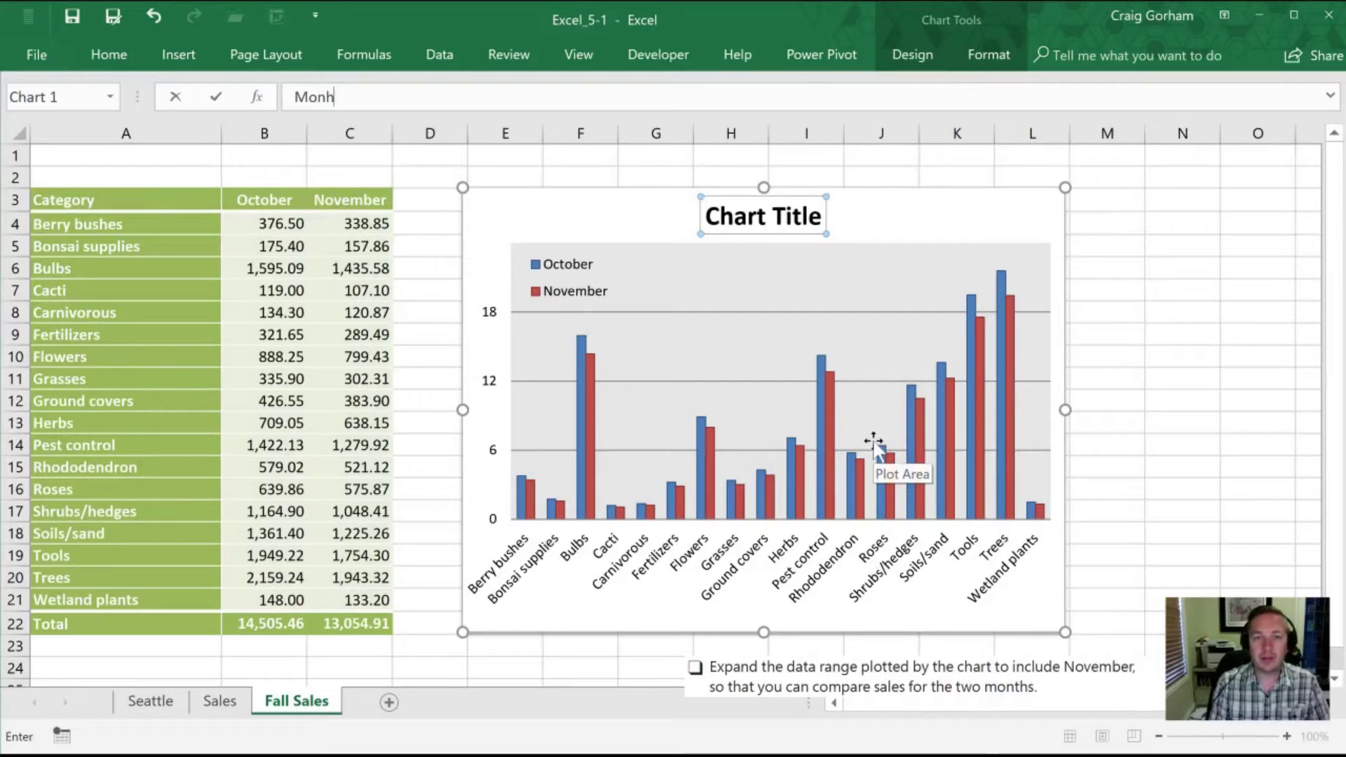
pyautogui.press('BackSpace')
pyautogui.write('thly Sales ($')
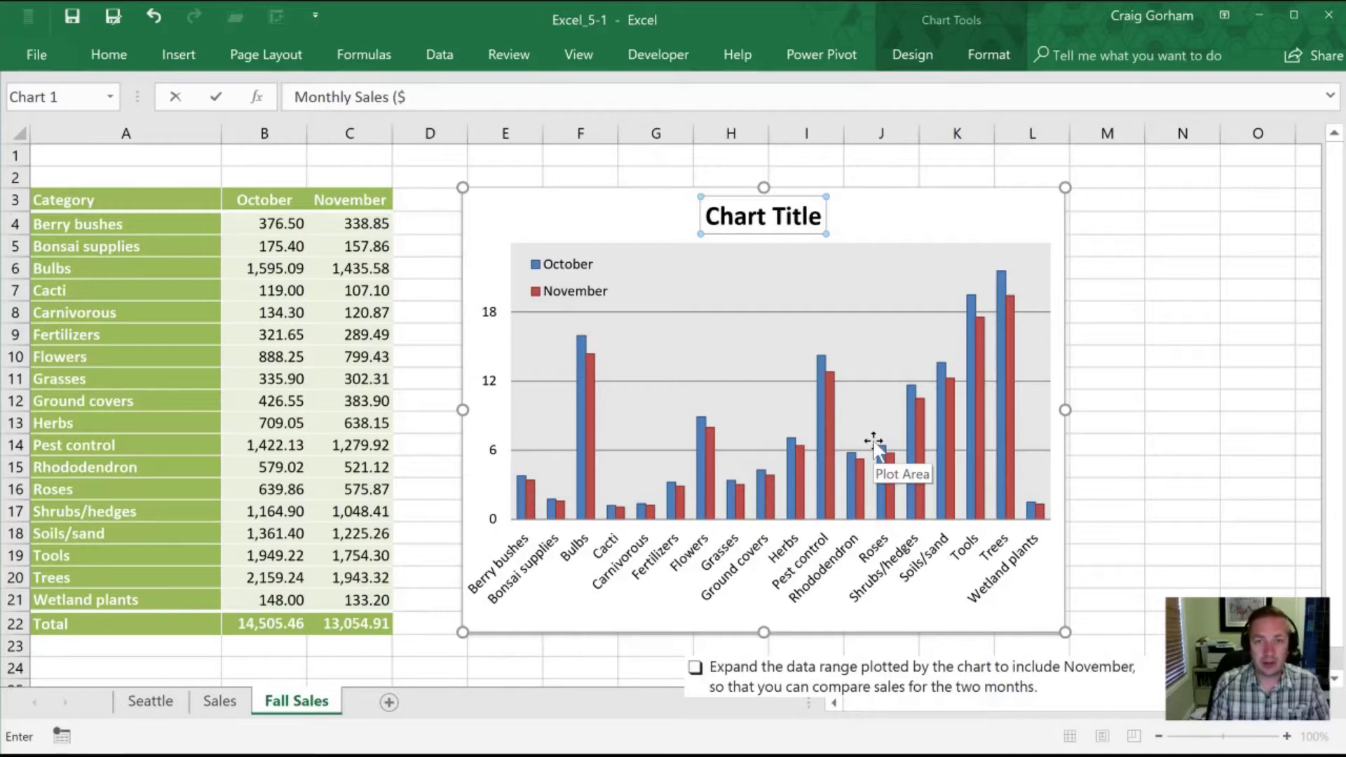
pyautogui.write('-hund')
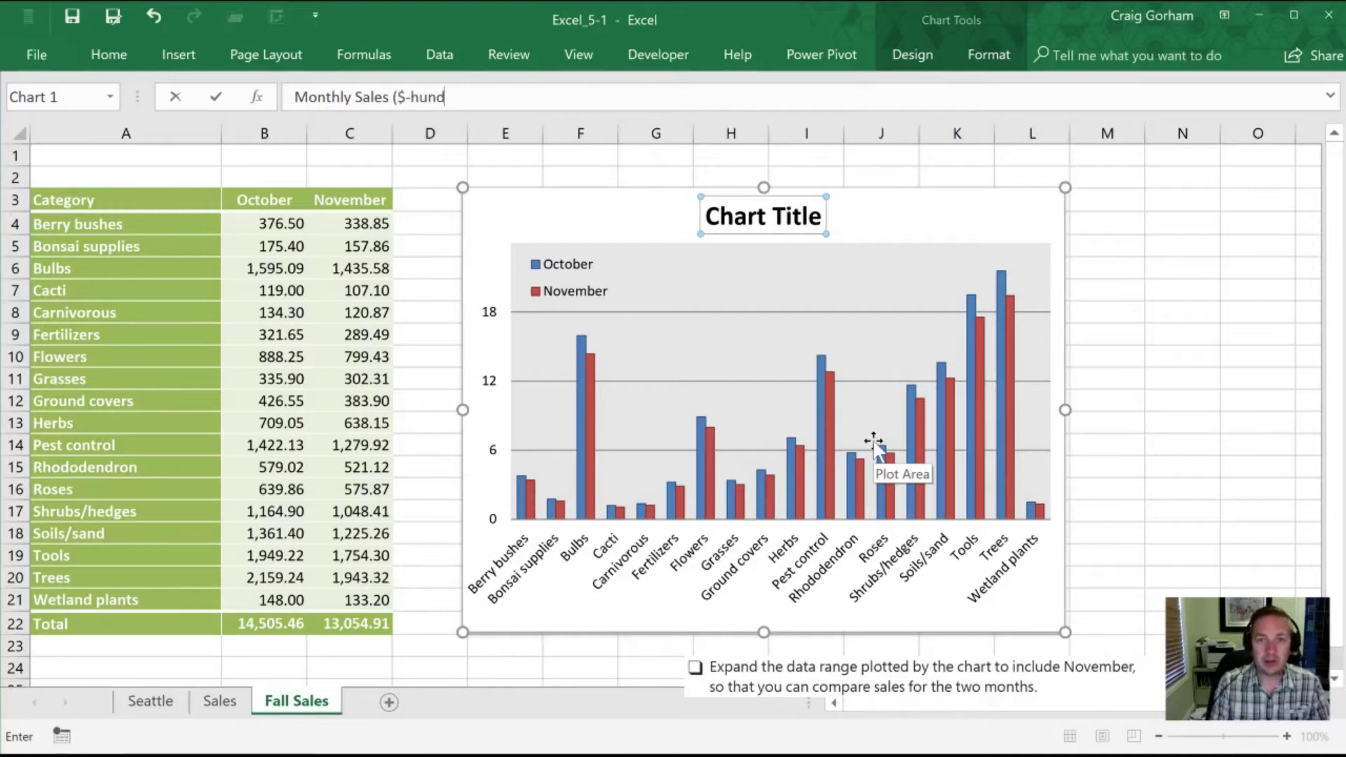
pyautogui.write('red)')
pyautogui.press('Return')
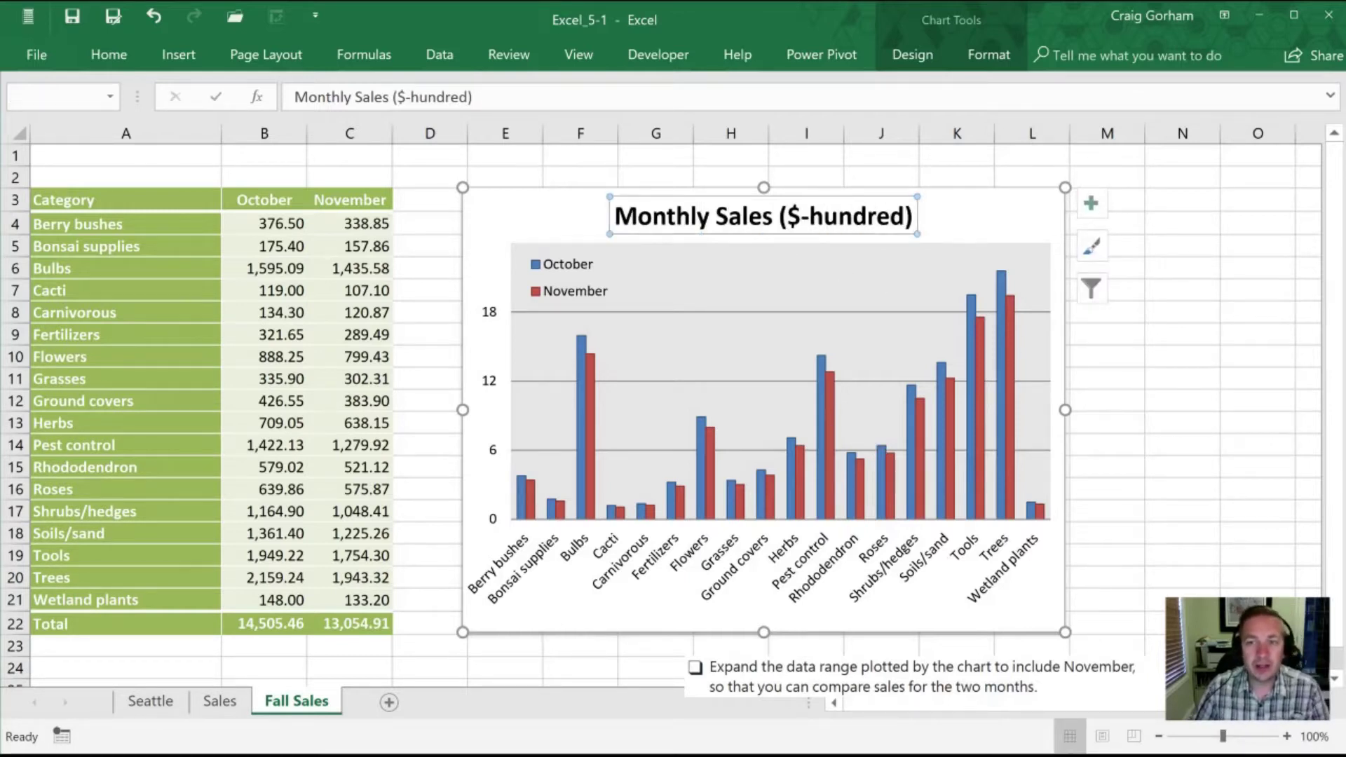
# - Make the '($-hundred)' part of the chart title 8-point font
pyautogui.click(773, 216)
pyautogui.moveTo(779, 216); pyautogui.dragTo(913, 216)
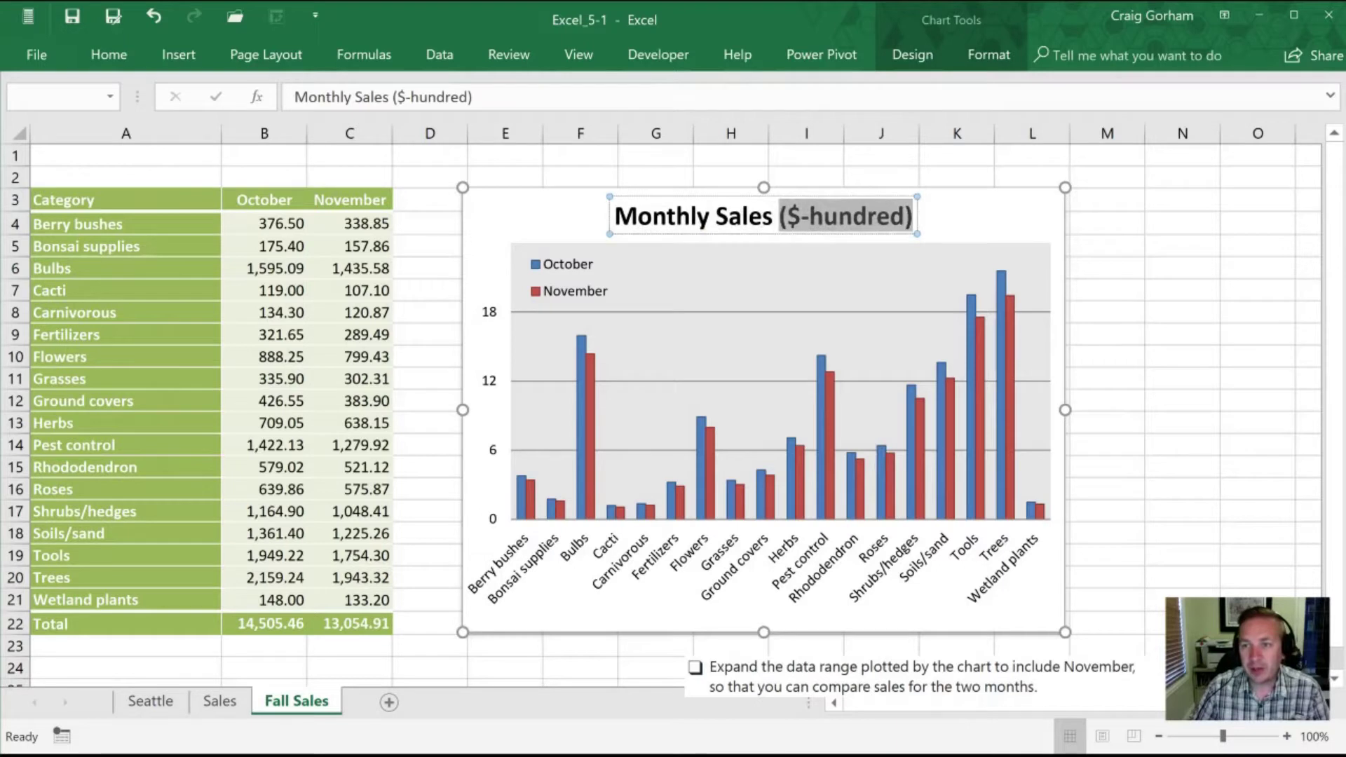
pyautogui.click(121, 61)
pyautogui.click(244, 100)
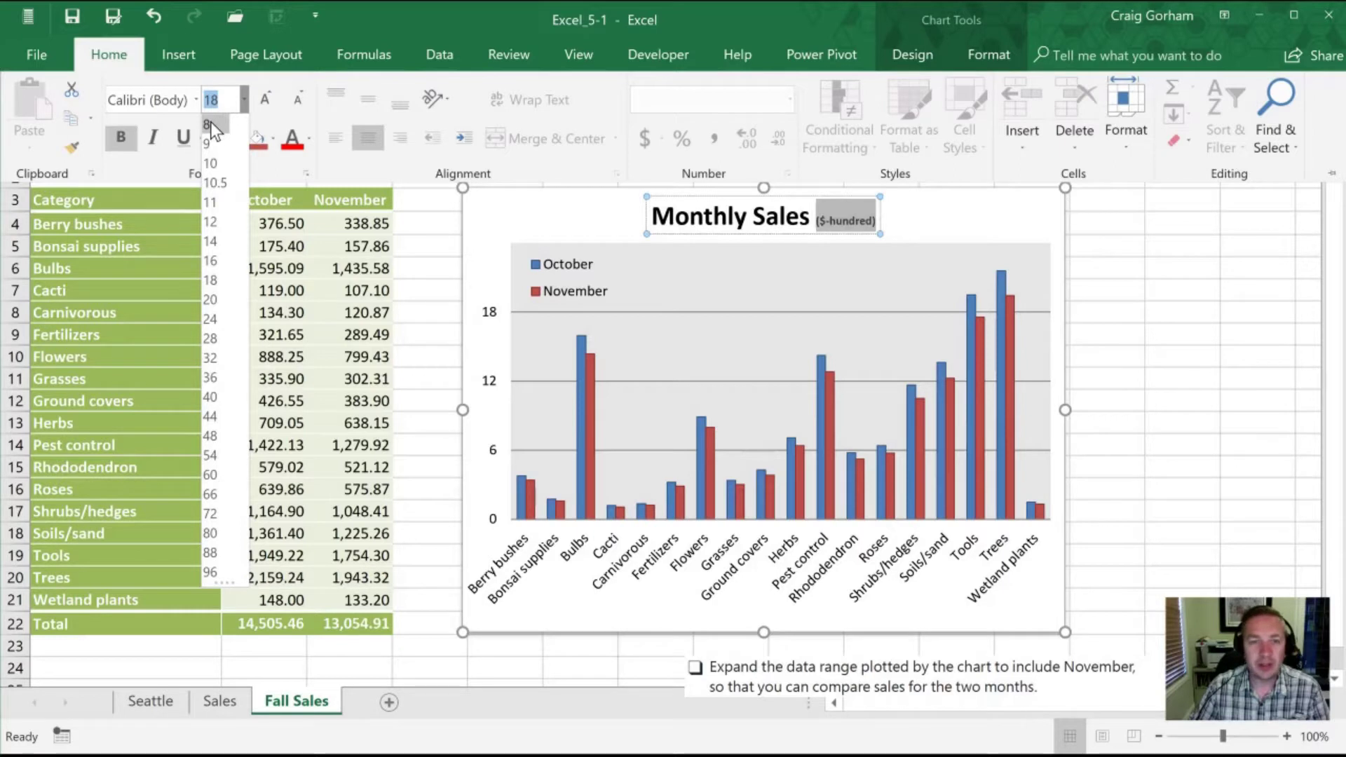
pyautogui.click(210, 127)
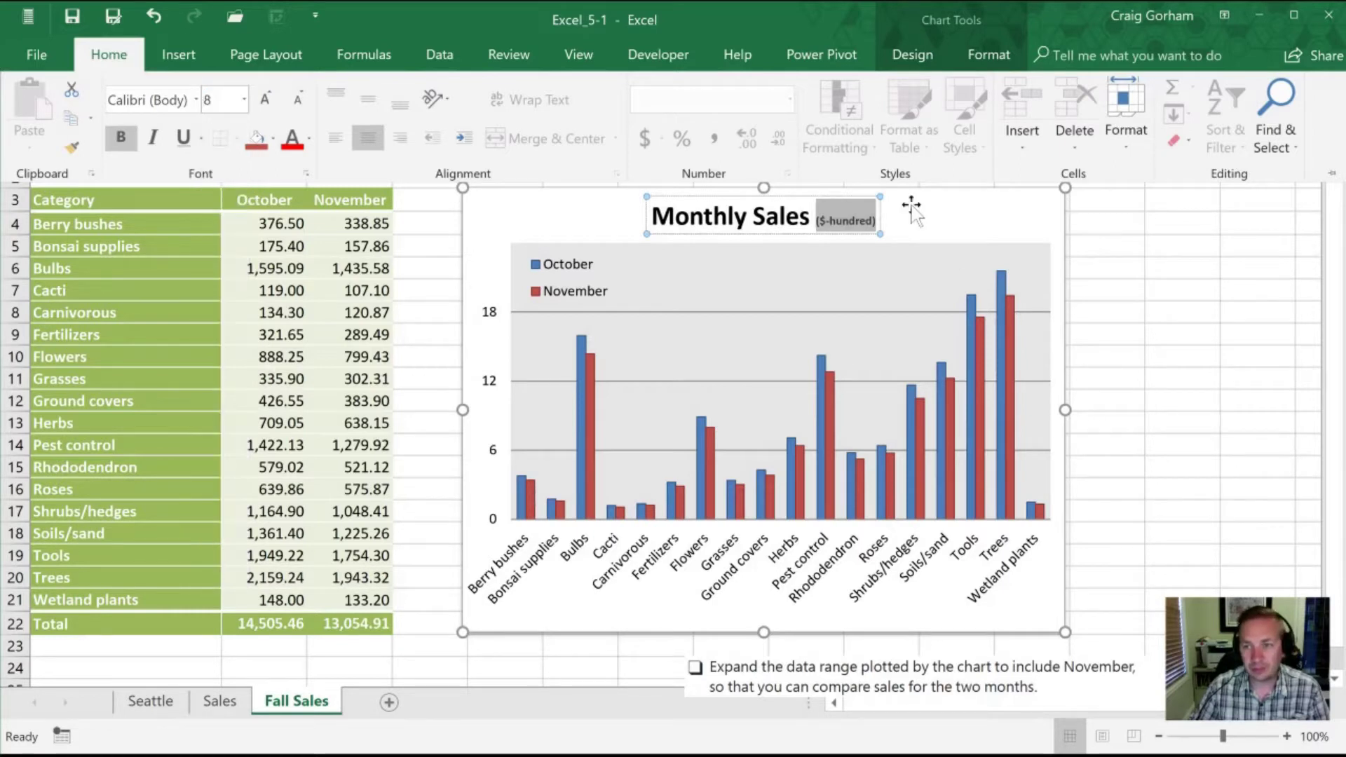
pyautogui.hotkey('ctrl', 'F1')
pyautogui.click(558, 211)
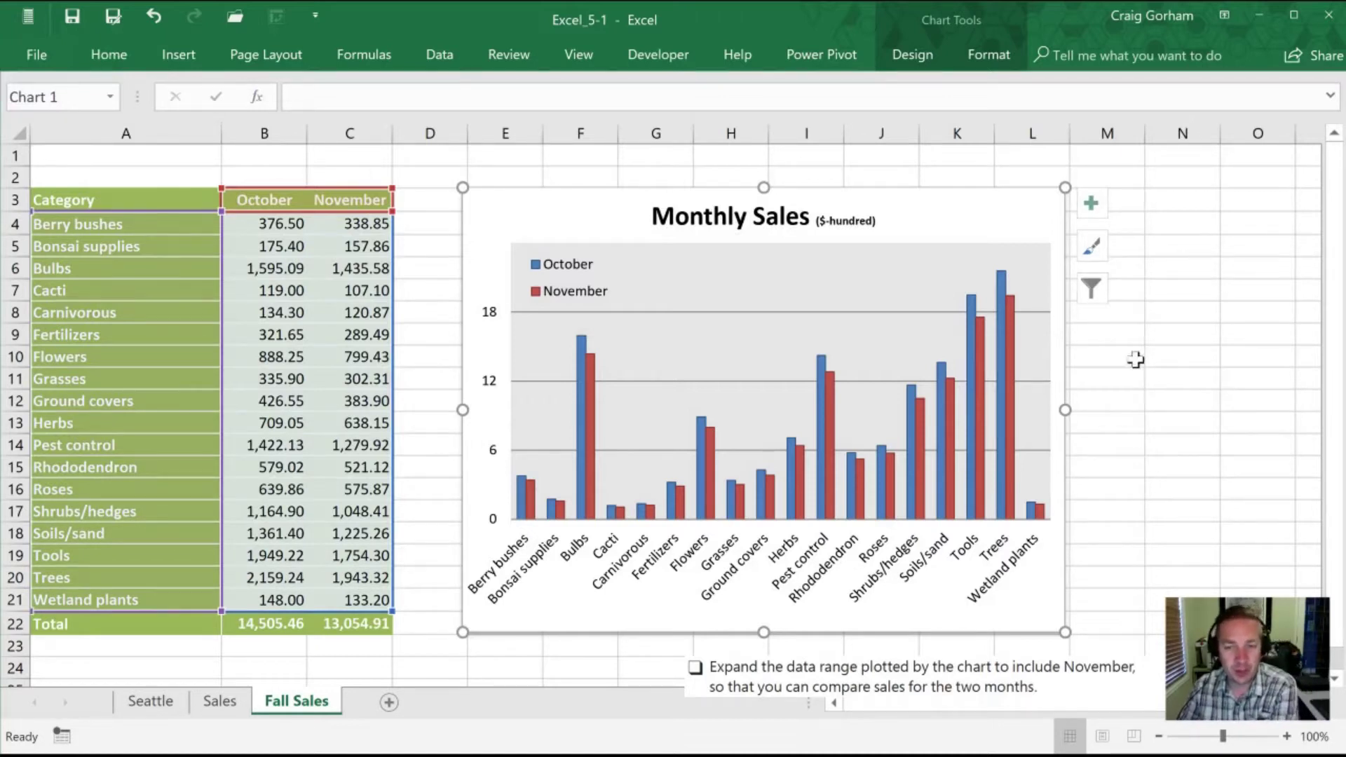
# - Set the plot area fill to No fill, close the Format pane and deselect the chart
pyautogui.click(662, 273)
pyautogui.rightClick(662, 275)
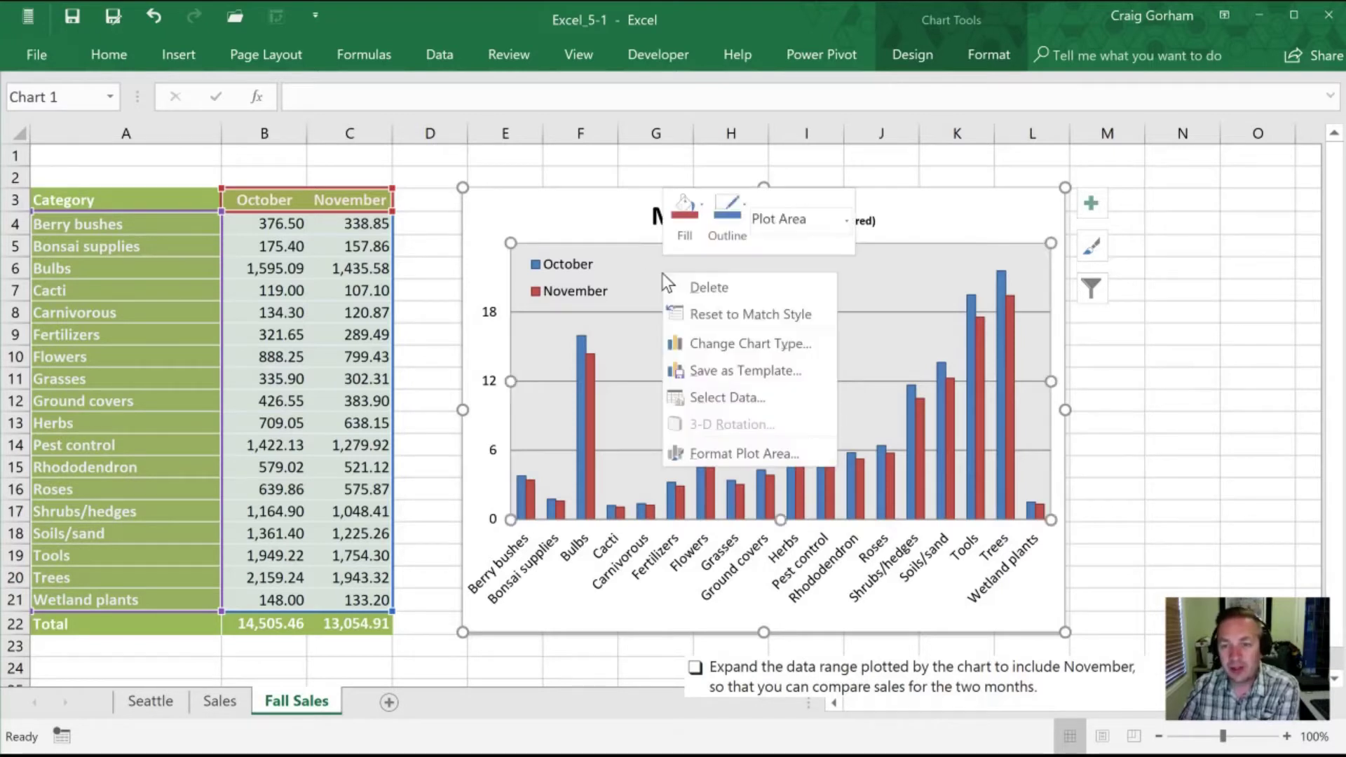
pyautogui.doubleClick(622, 276)
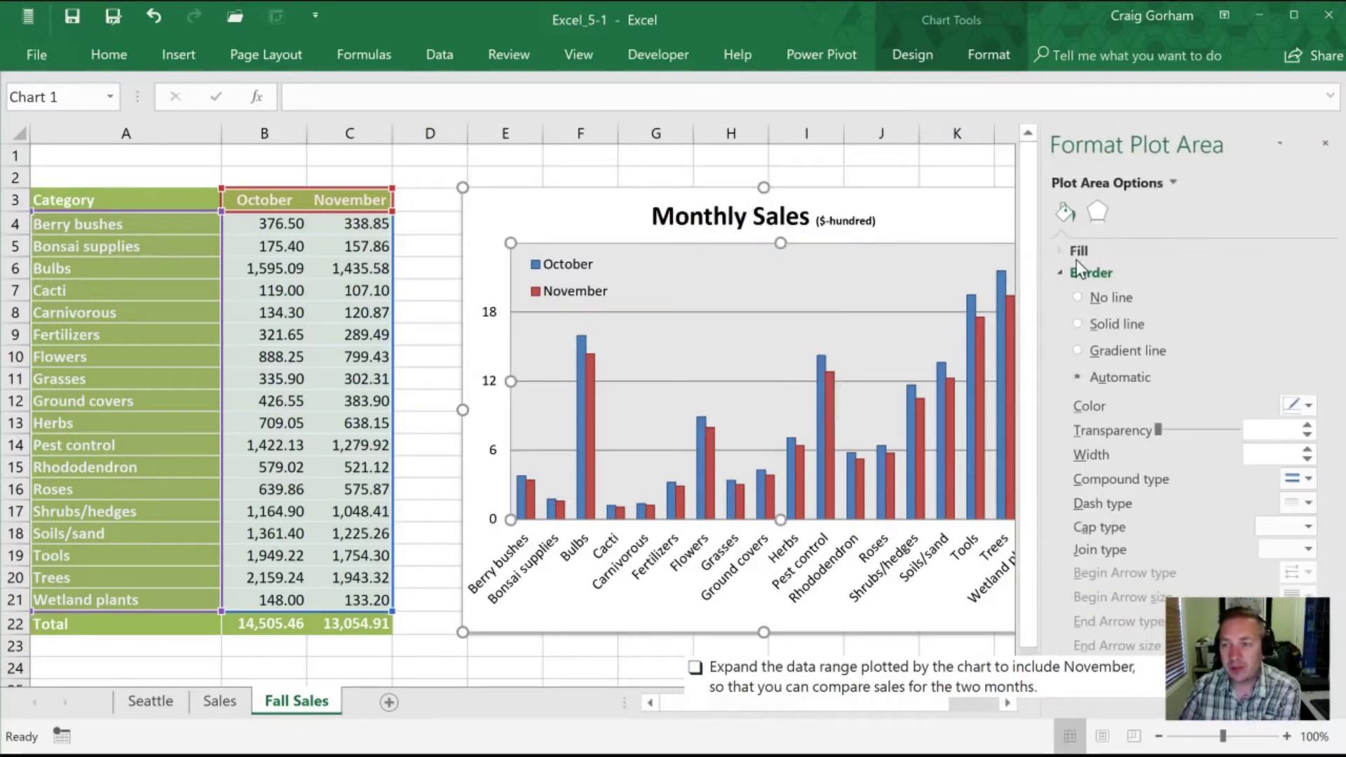
pyautogui.click(1056, 250)
pyautogui.click(1077, 277)
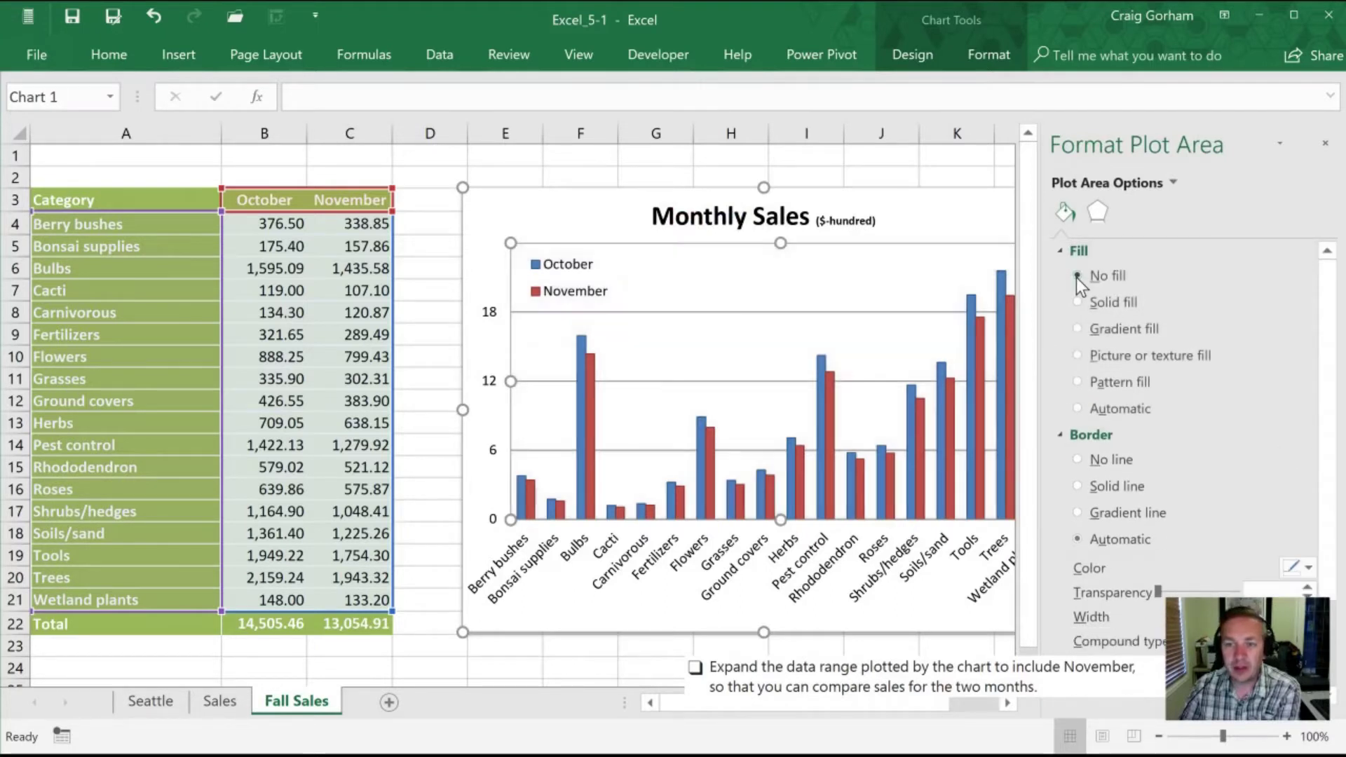
pyautogui.click(613, 210)
pyautogui.click(934, 170)
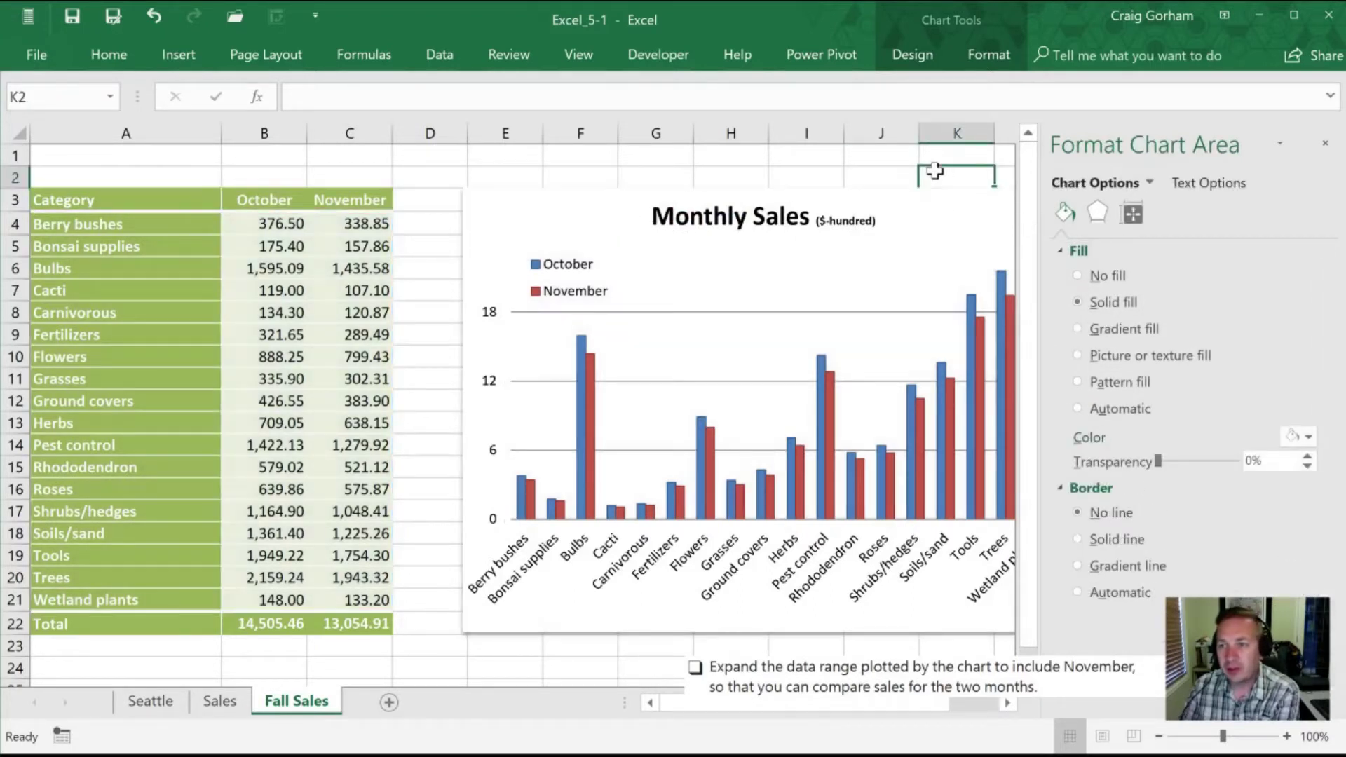
pyautogui.click(1326, 143)
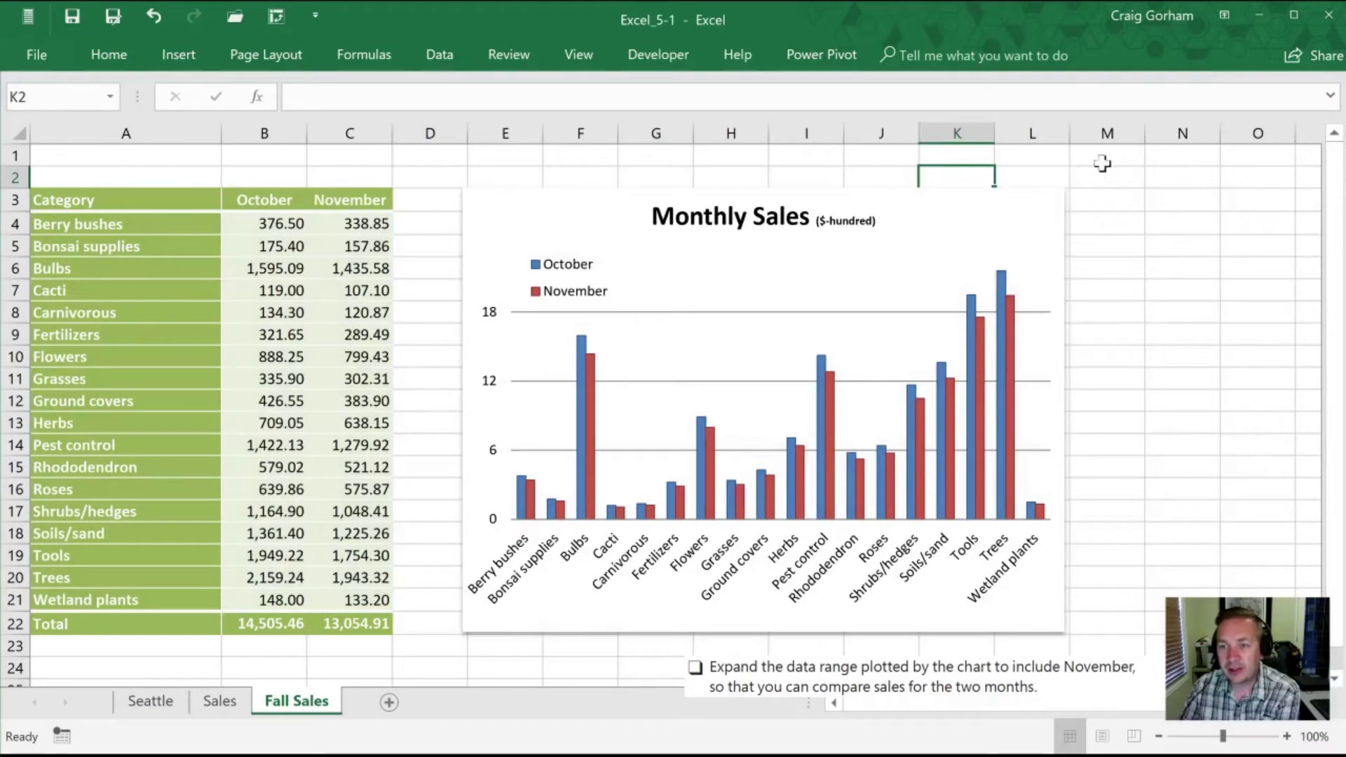
pyautogui.click(1119, 270)
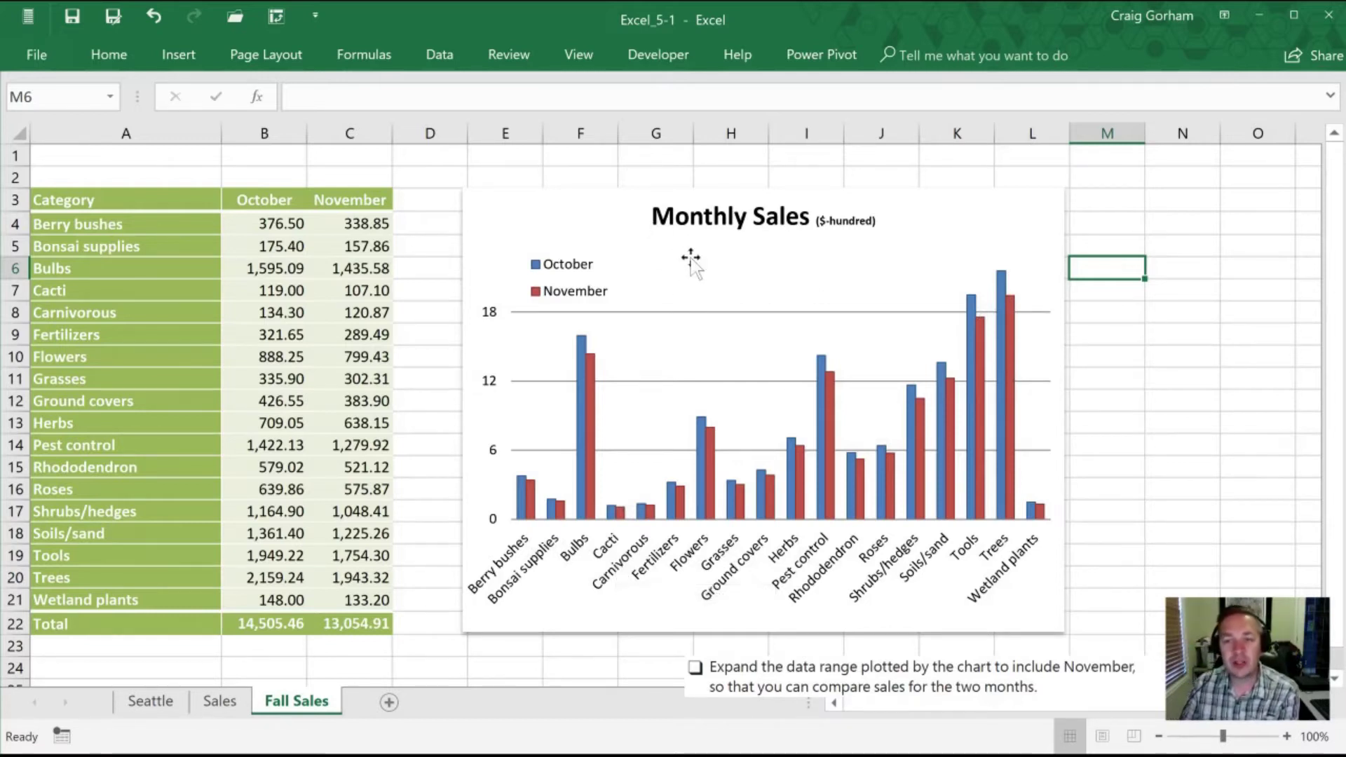
pyautogui.click(693, 291)
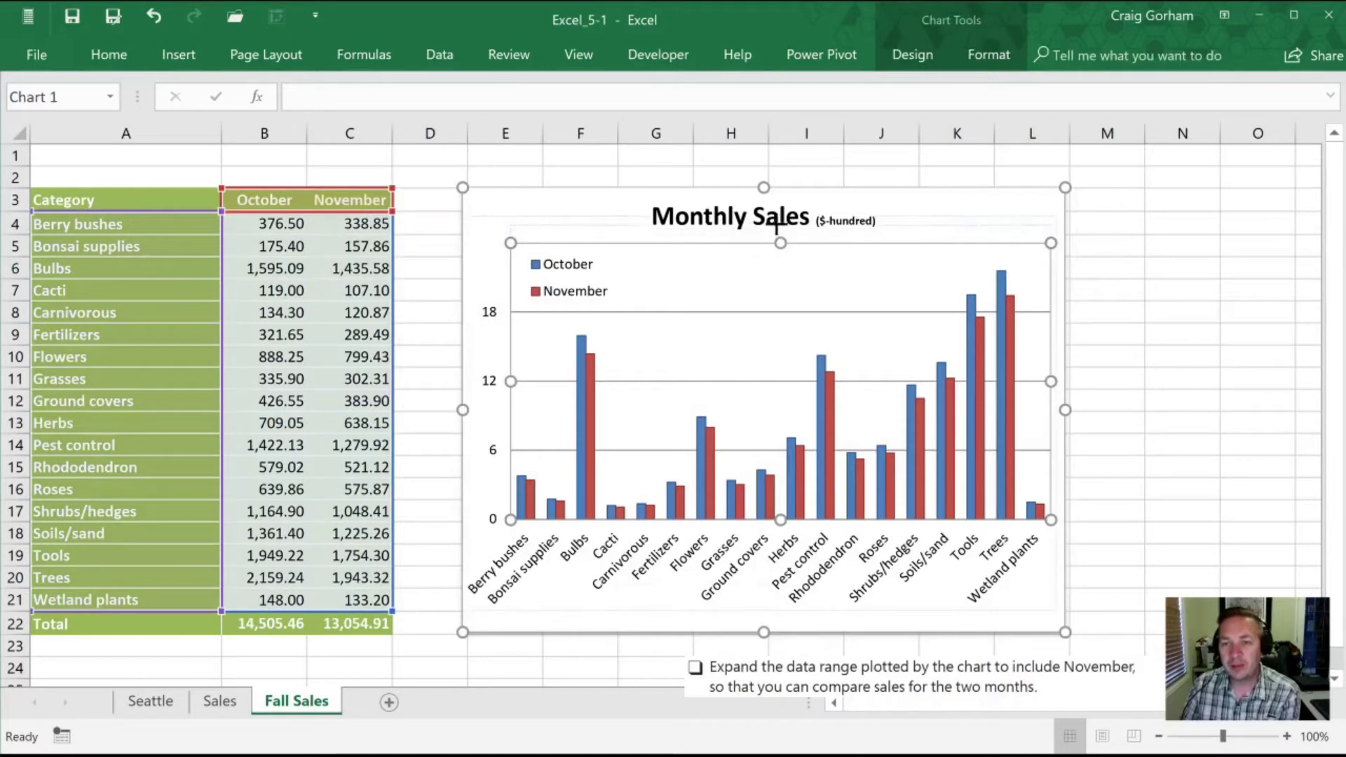
pyautogui.moveTo(780, 218); pyautogui.dragTo(783, 196)
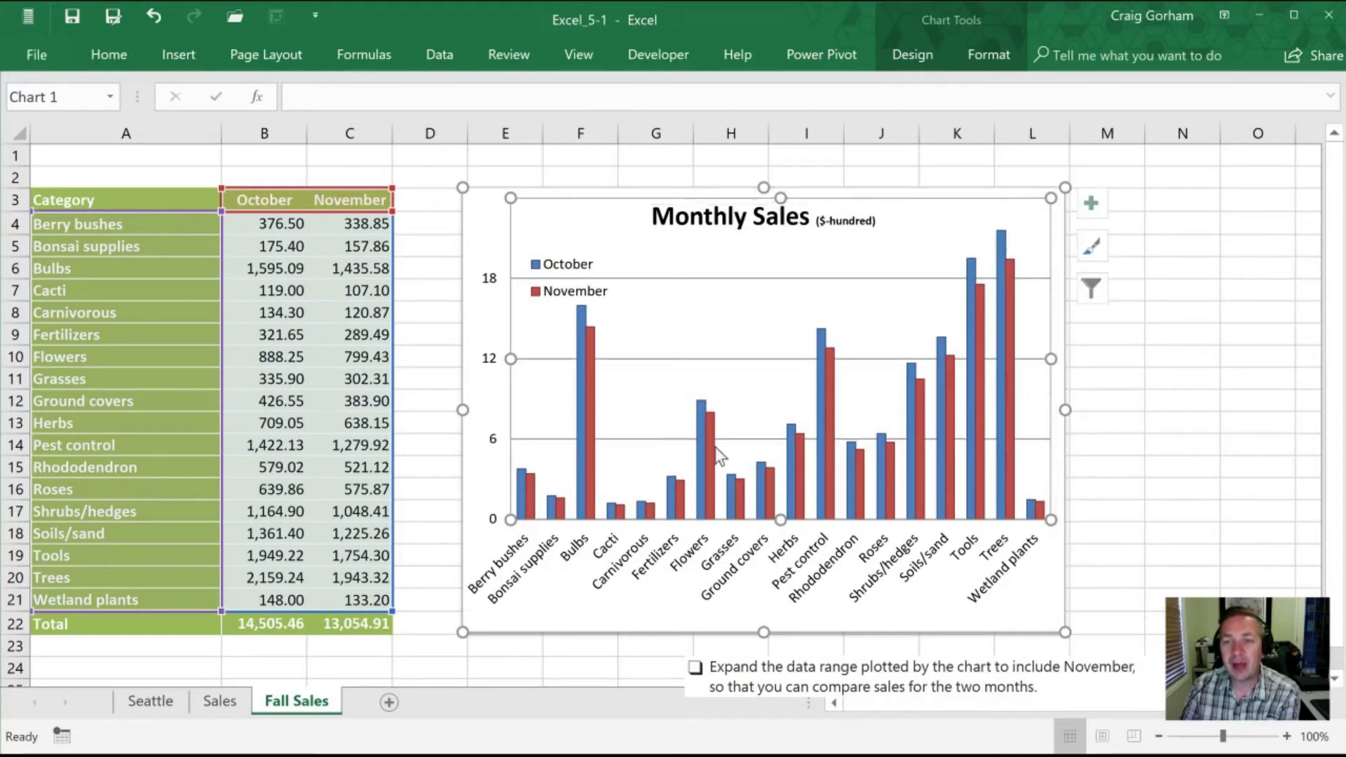
pyautogui.click(722, 617)
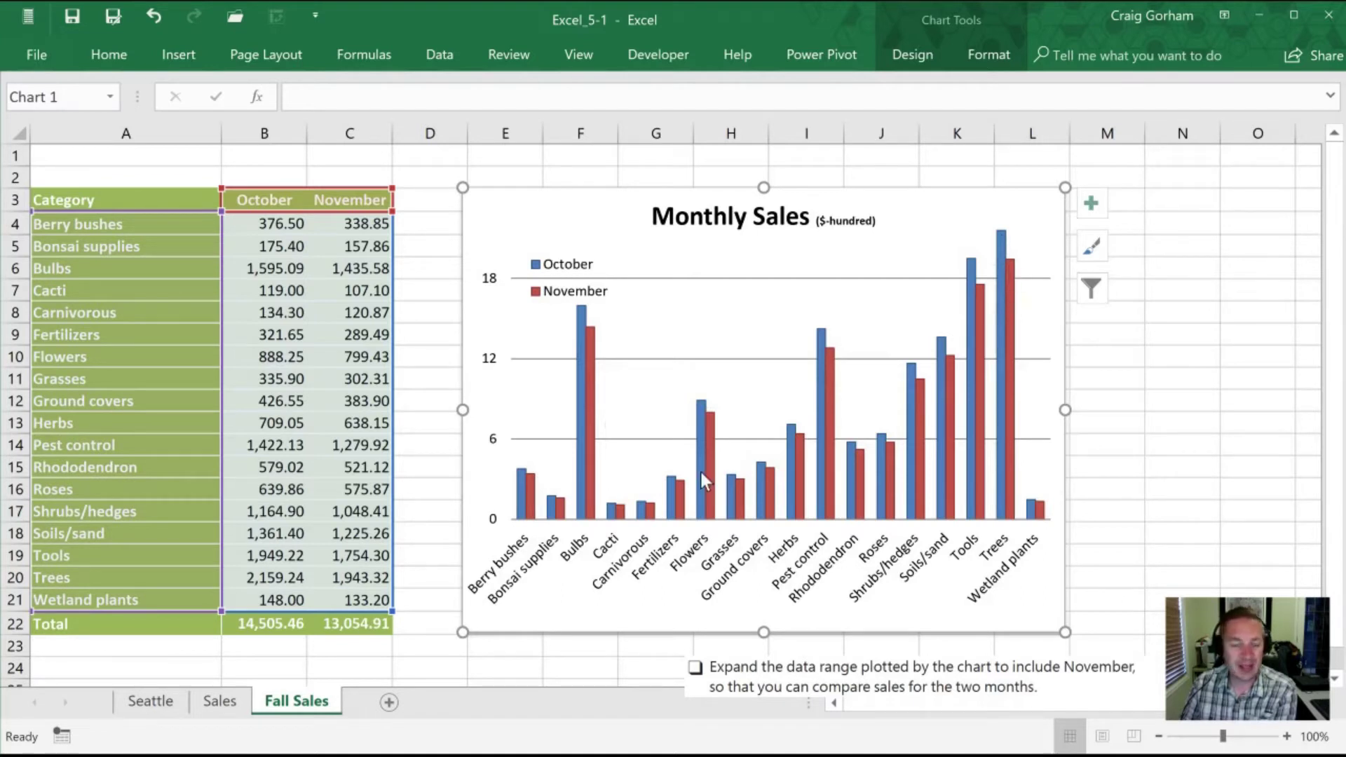
pyautogui.moveTo(701, 464)
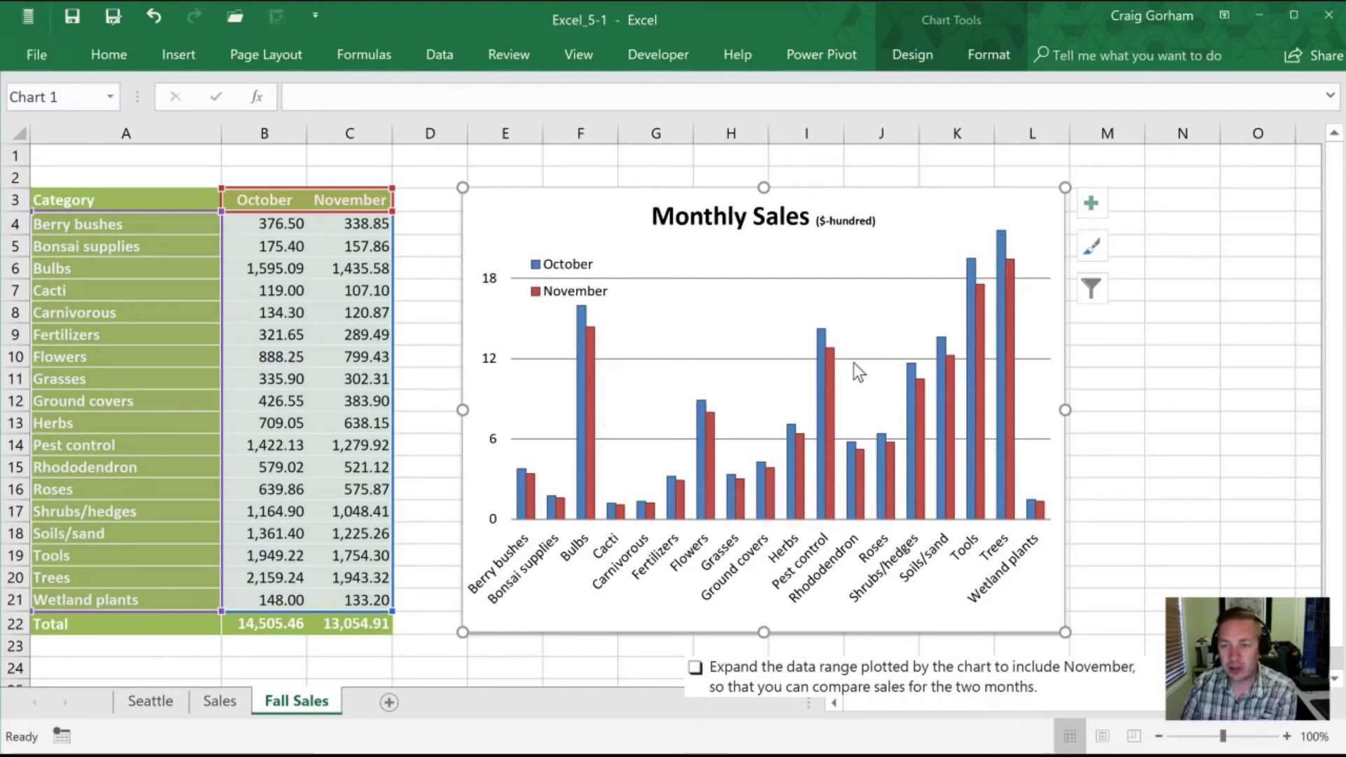
# - Try November's series overlap slider from full overlap to fully spread apart
pyautogui.doubleClick(831, 393)
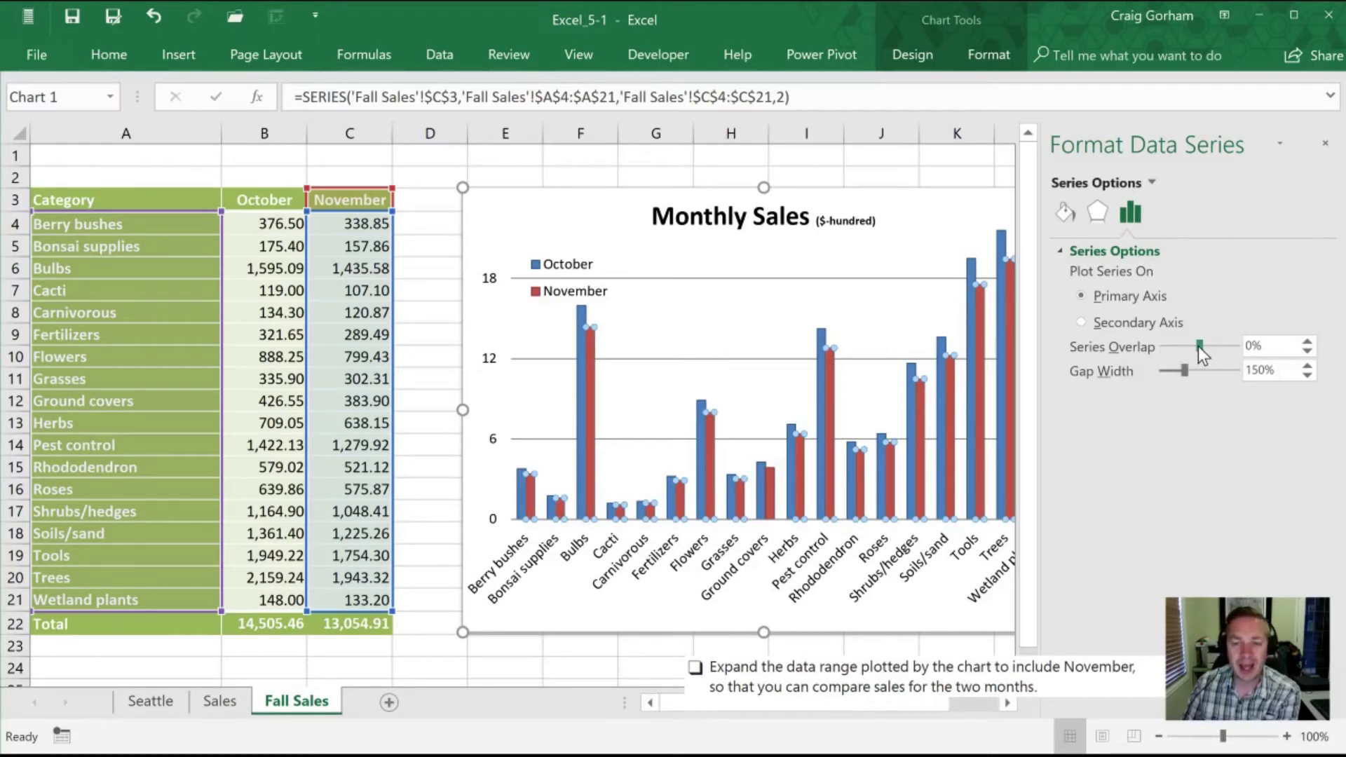
pyautogui.moveTo(1198, 346); pyautogui.dragTo(1214, 349)
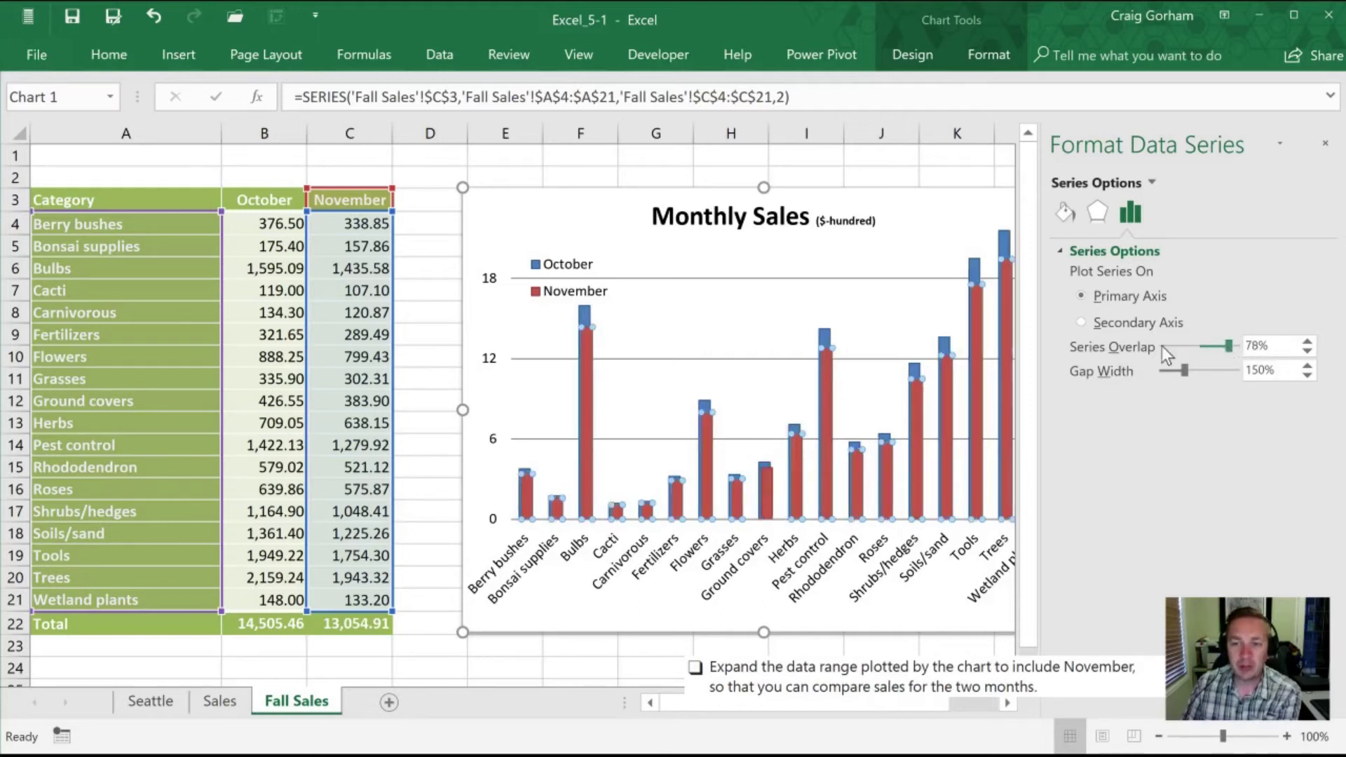
pyautogui.moveTo(1231, 345); pyautogui.dragTo(1244, 344)
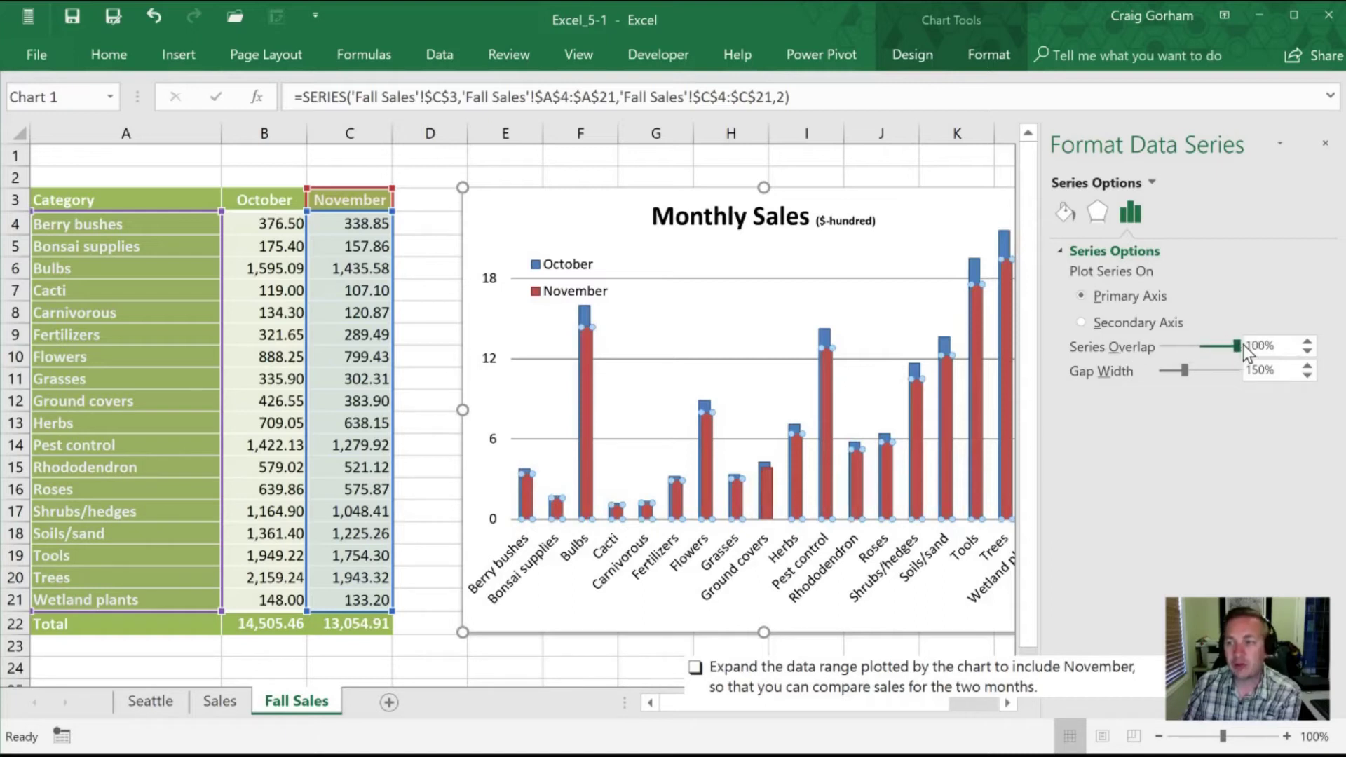
pyautogui.click(796, 337)
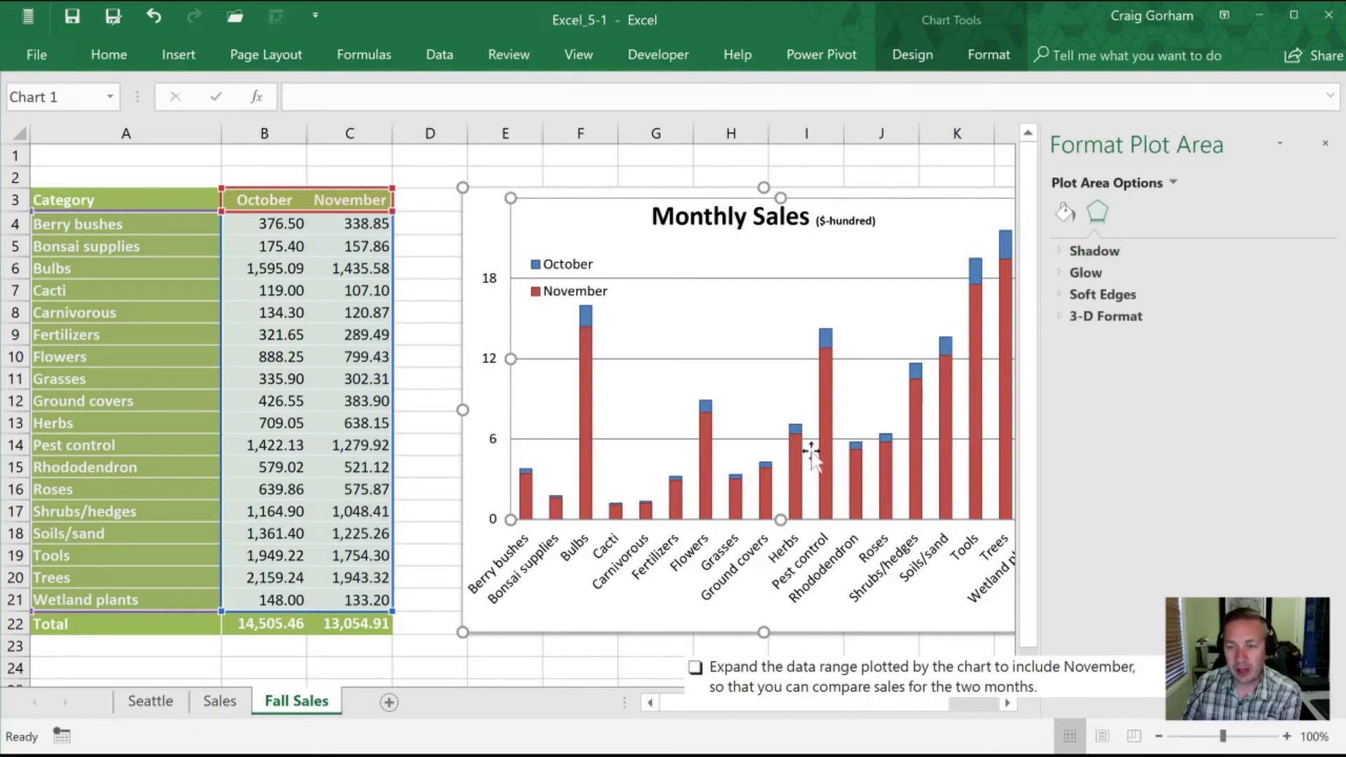
pyautogui.click(826, 410)
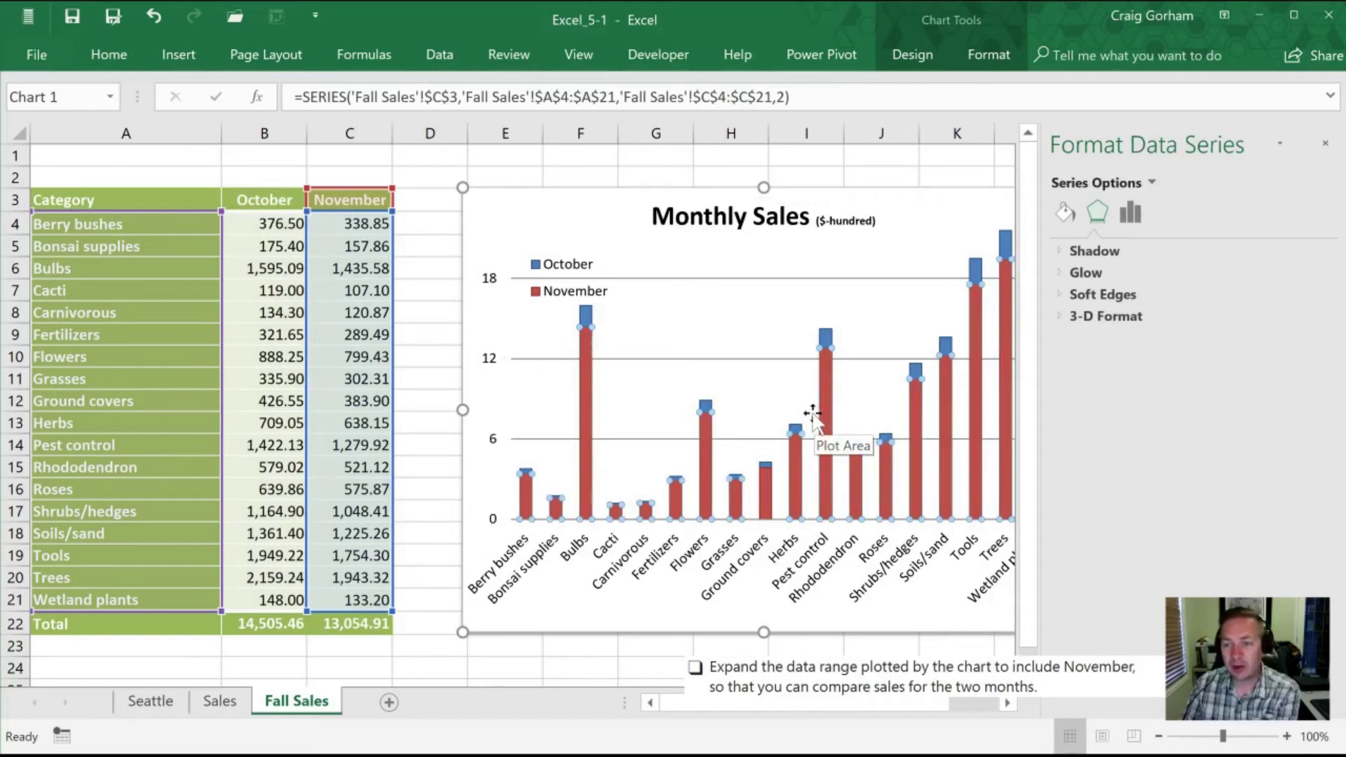
pyautogui.click(1131, 212)
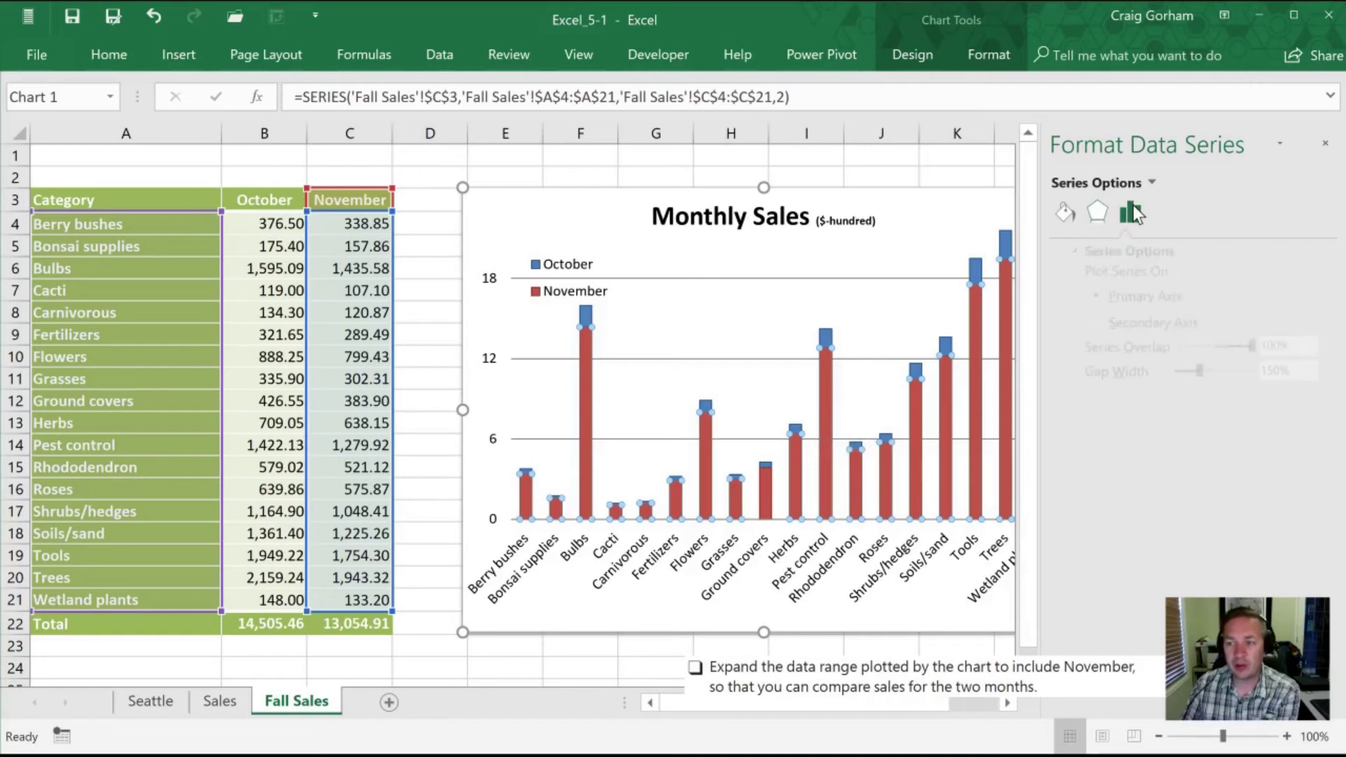
pyautogui.moveTo(1240, 352); pyautogui.dragTo(1163, 351)
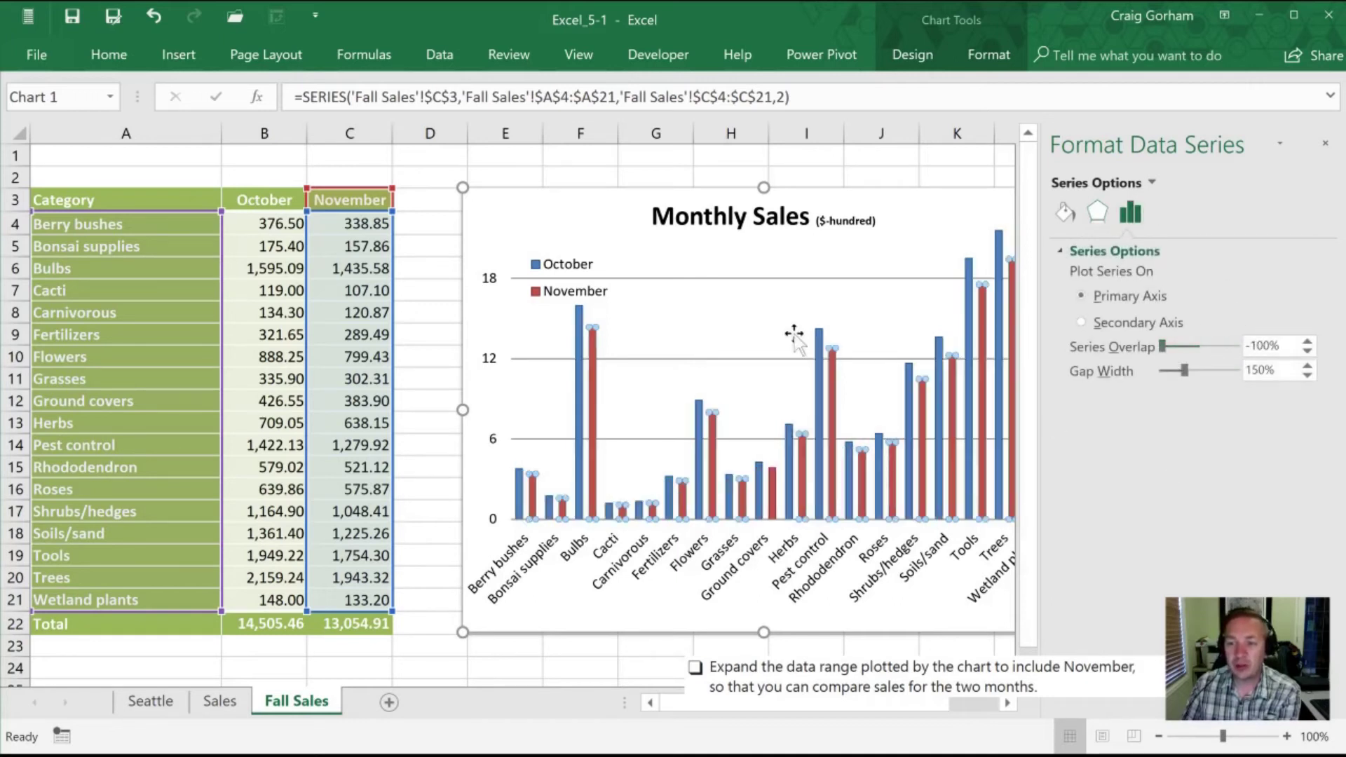
pyautogui.click(708, 344)
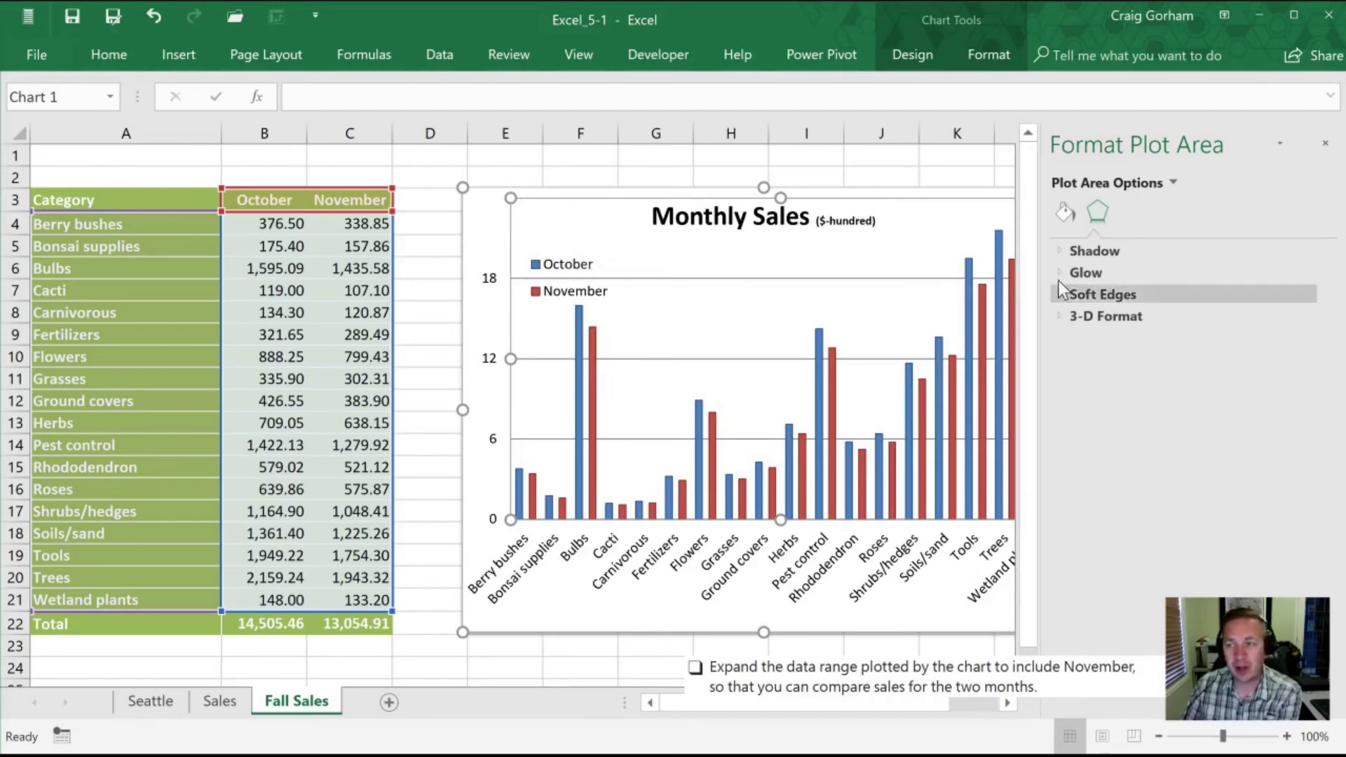
# - Set October's series overlap to 0%
pyautogui.click(939, 375)
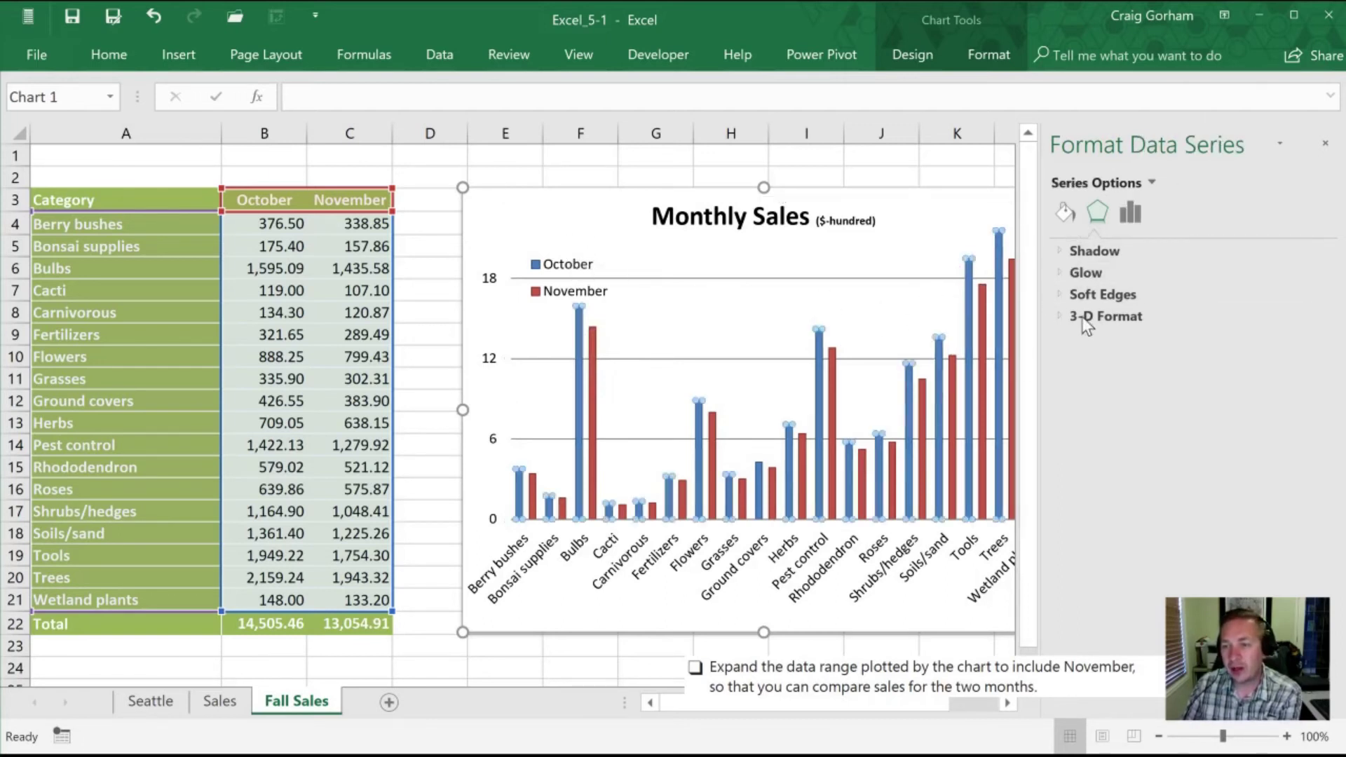
pyautogui.click(1130, 218)
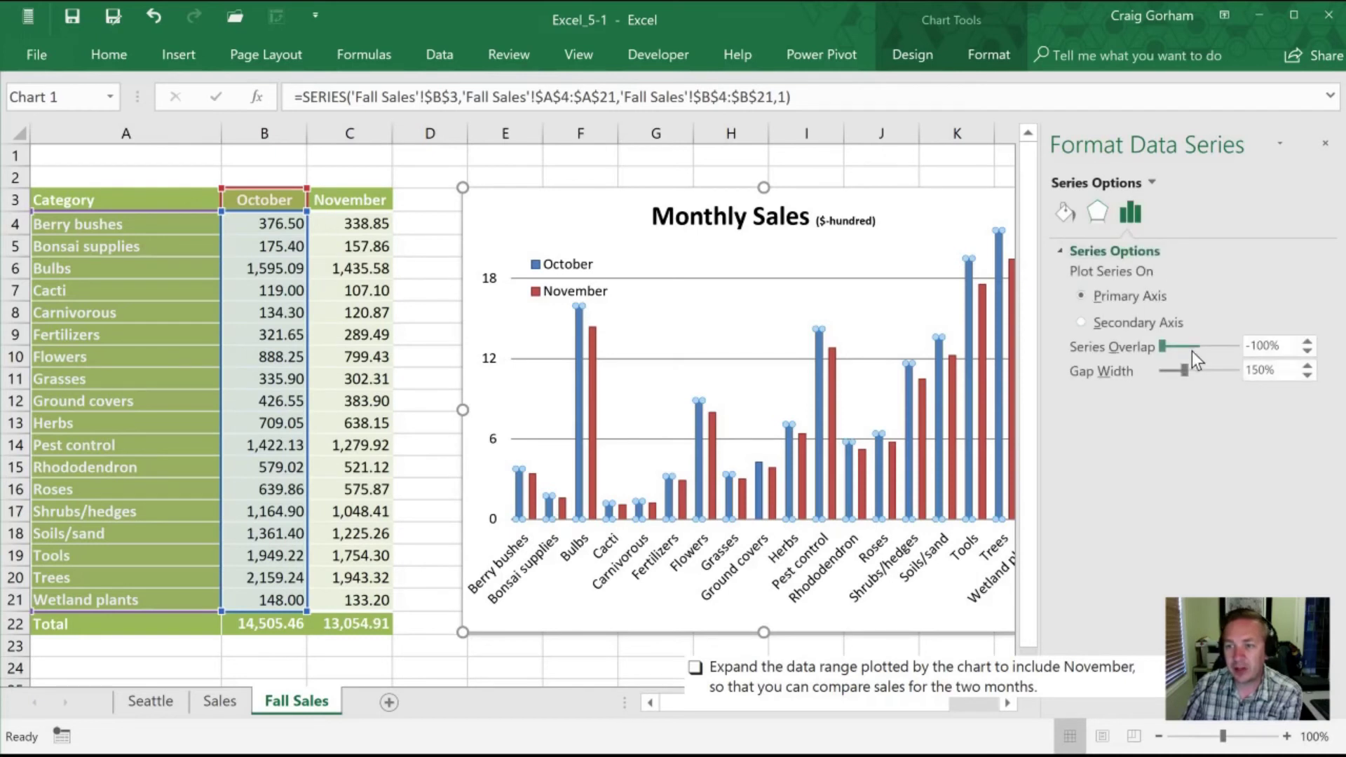
pyautogui.moveTo(1161, 347); pyautogui.dragTo(1194, 349)
pyautogui.write('0')
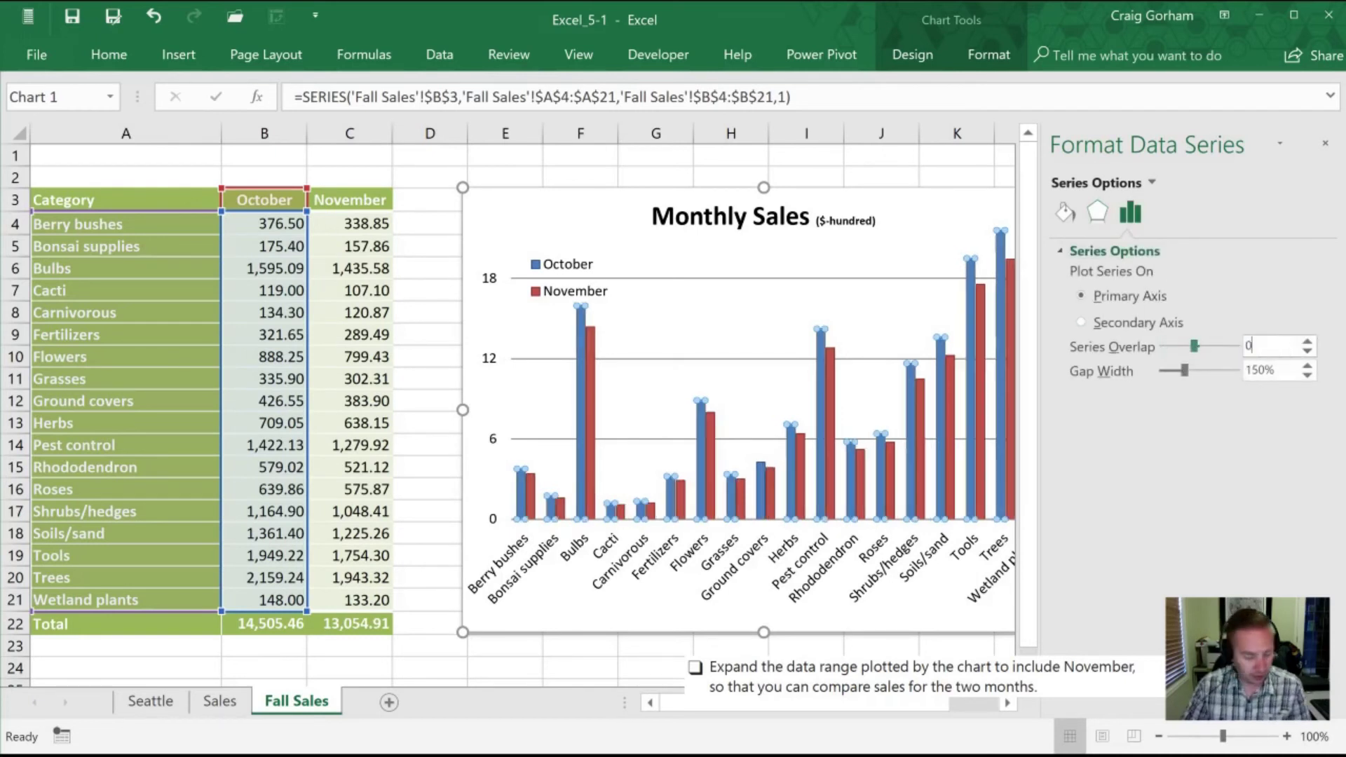
pyautogui.press('Tab')
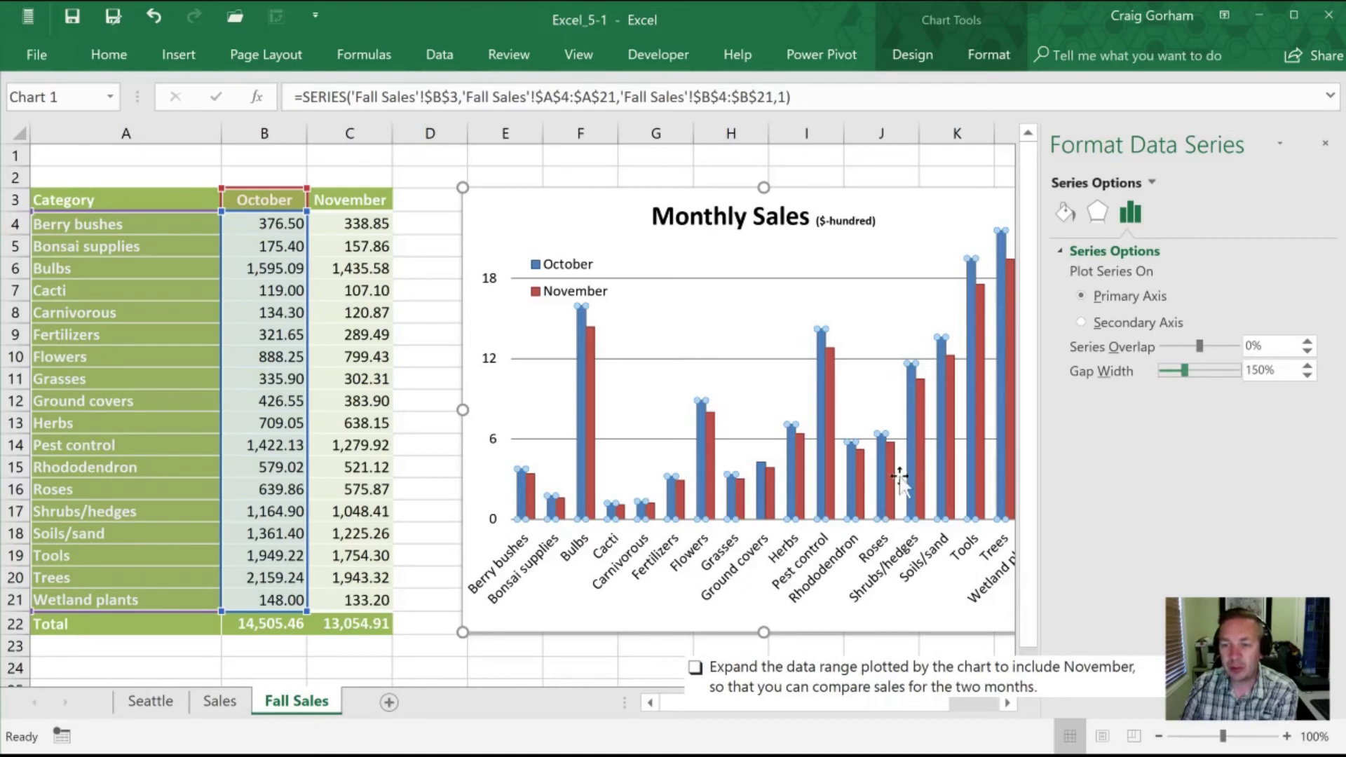
pyautogui.click(882, 517)
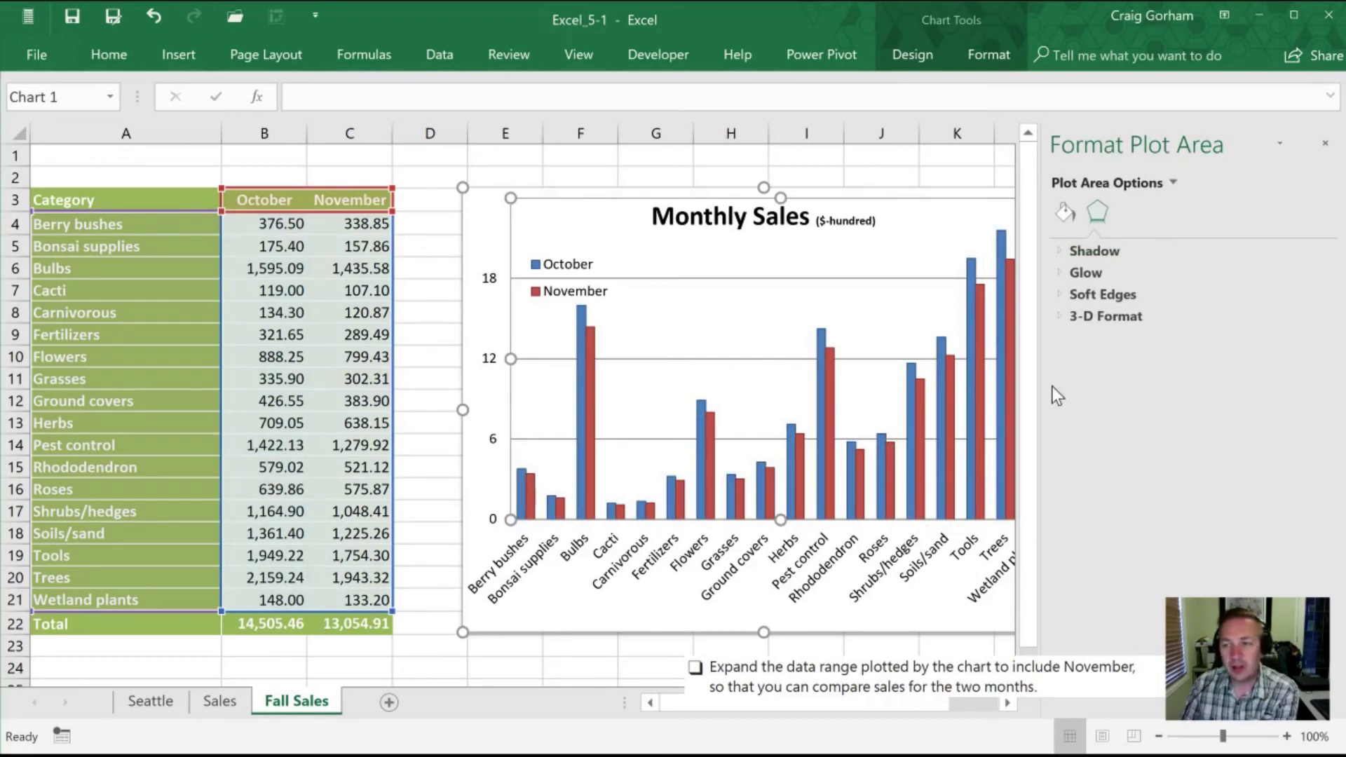
# - Try November's gap width at 0% and 100%, settling on 200%
pyautogui.click(948, 422)
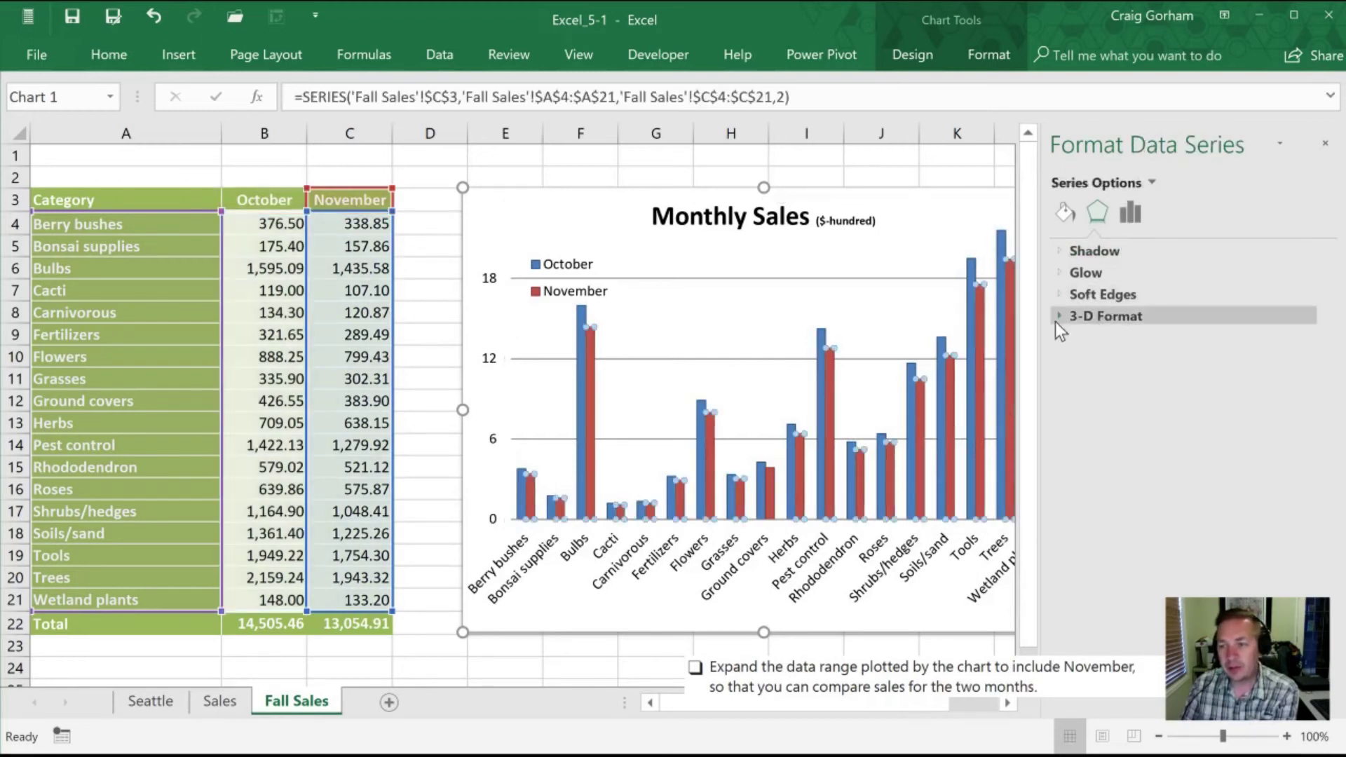
pyautogui.click(1129, 216)
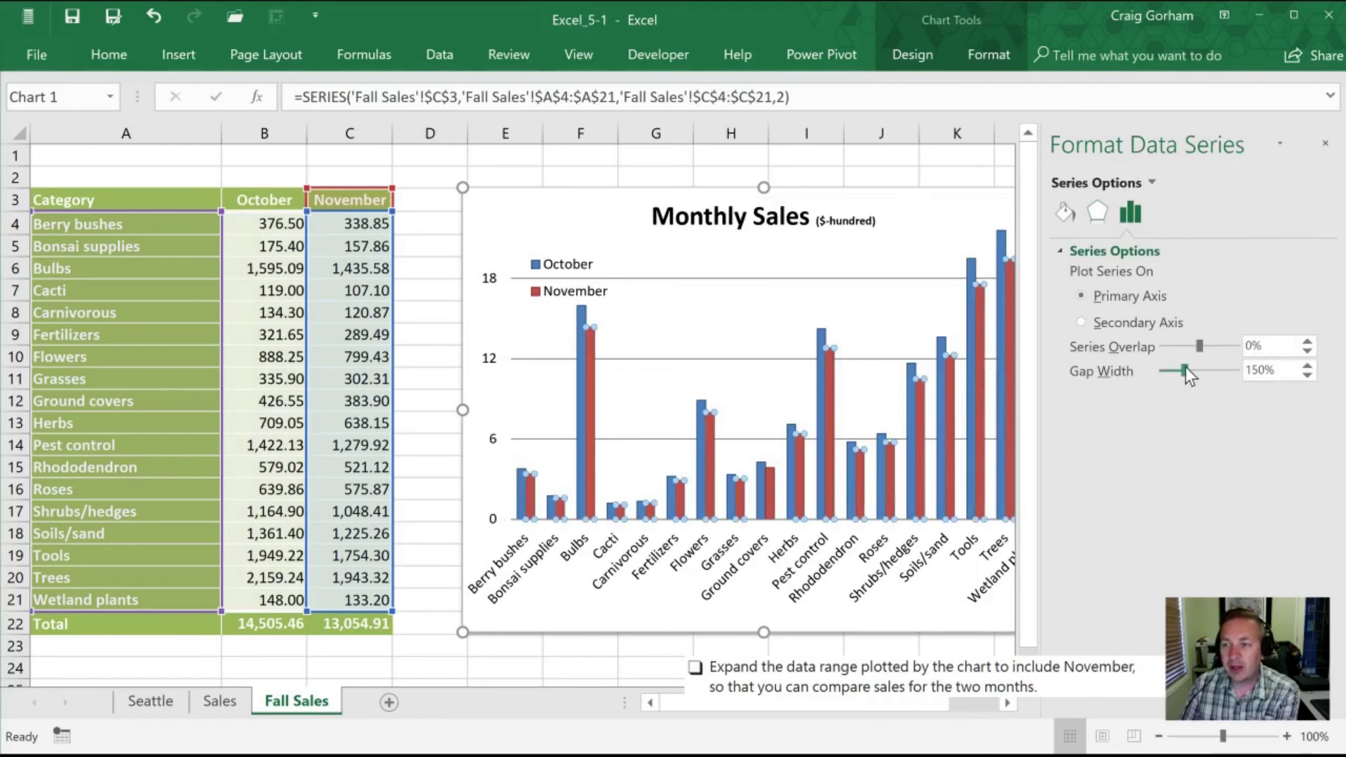
pyautogui.moveTo(1186, 368); pyautogui.dragTo(1157, 371)
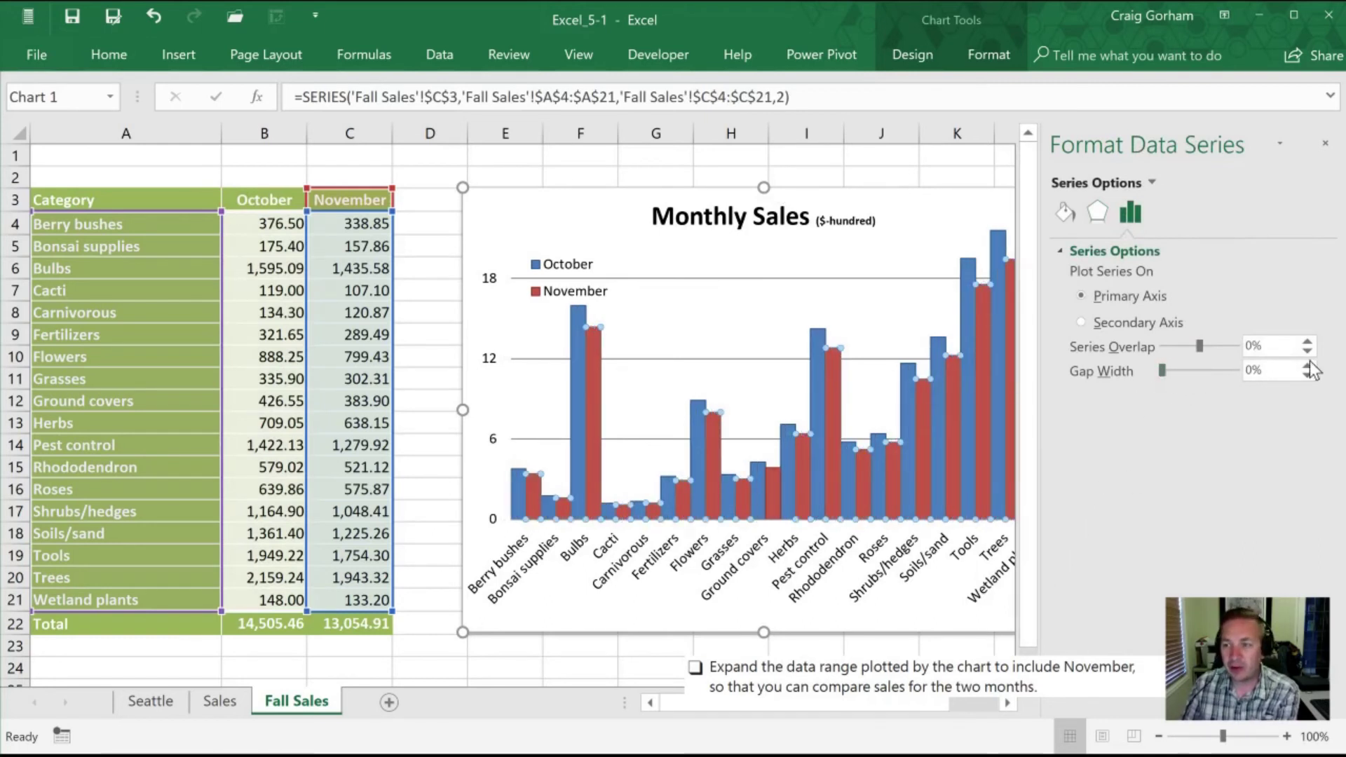
pyautogui.click(1258, 370)
pyautogui.write('100')
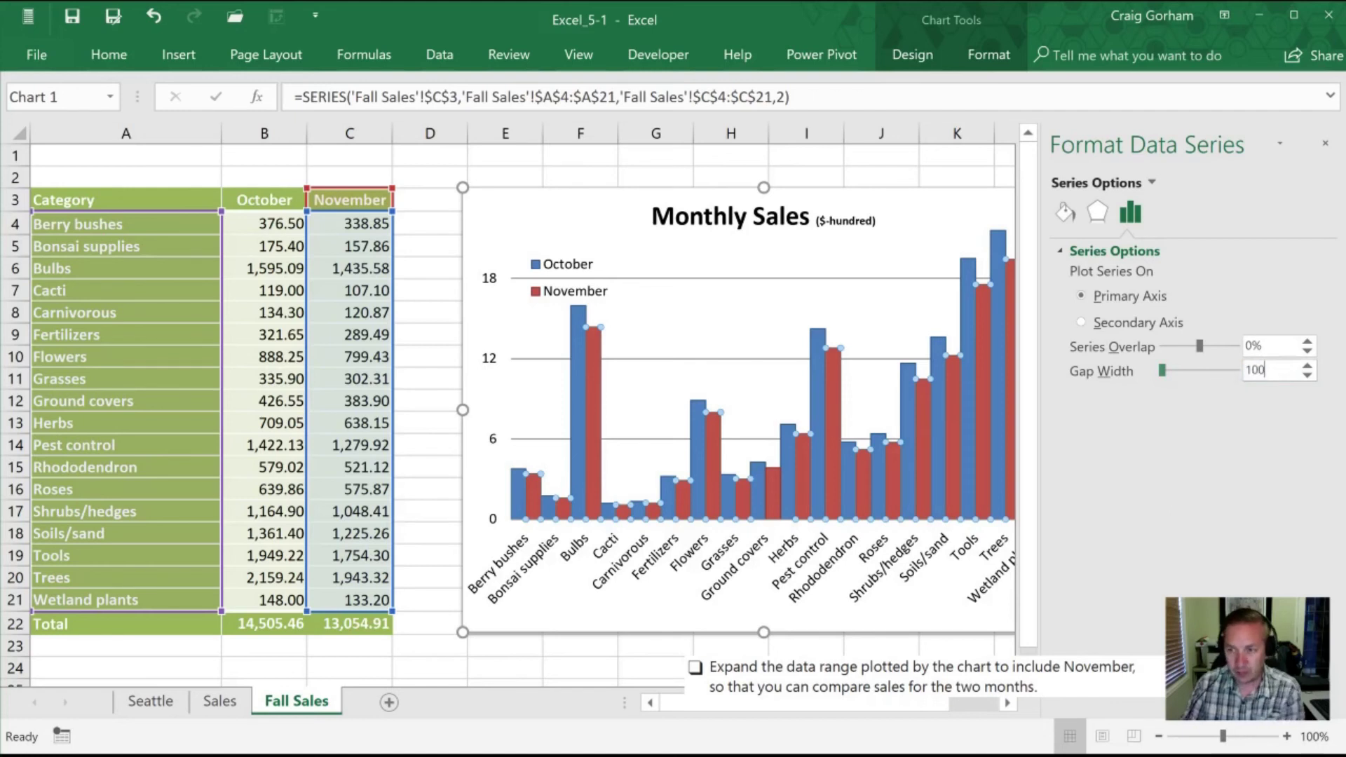
pyautogui.press('Return')
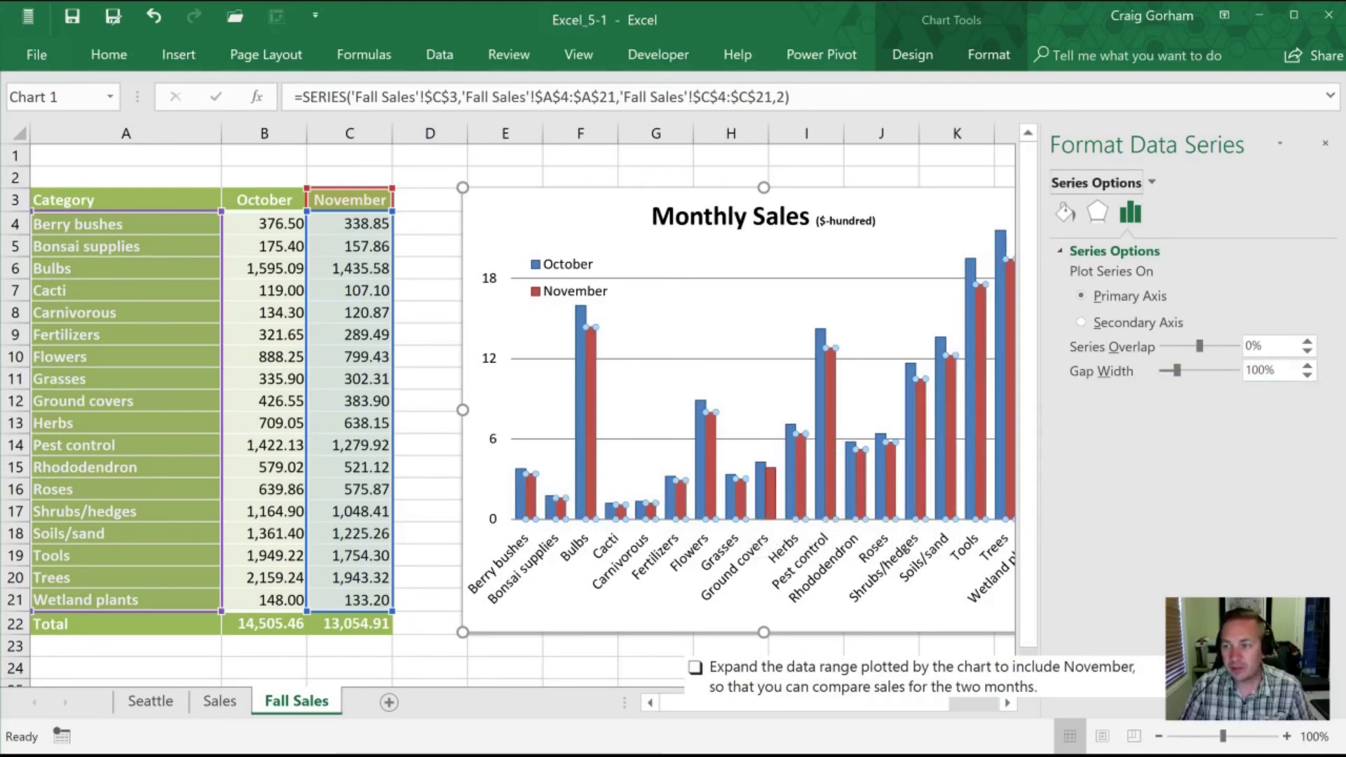
pyautogui.doubleClick(1260, 370)
pyautogui.write('200')
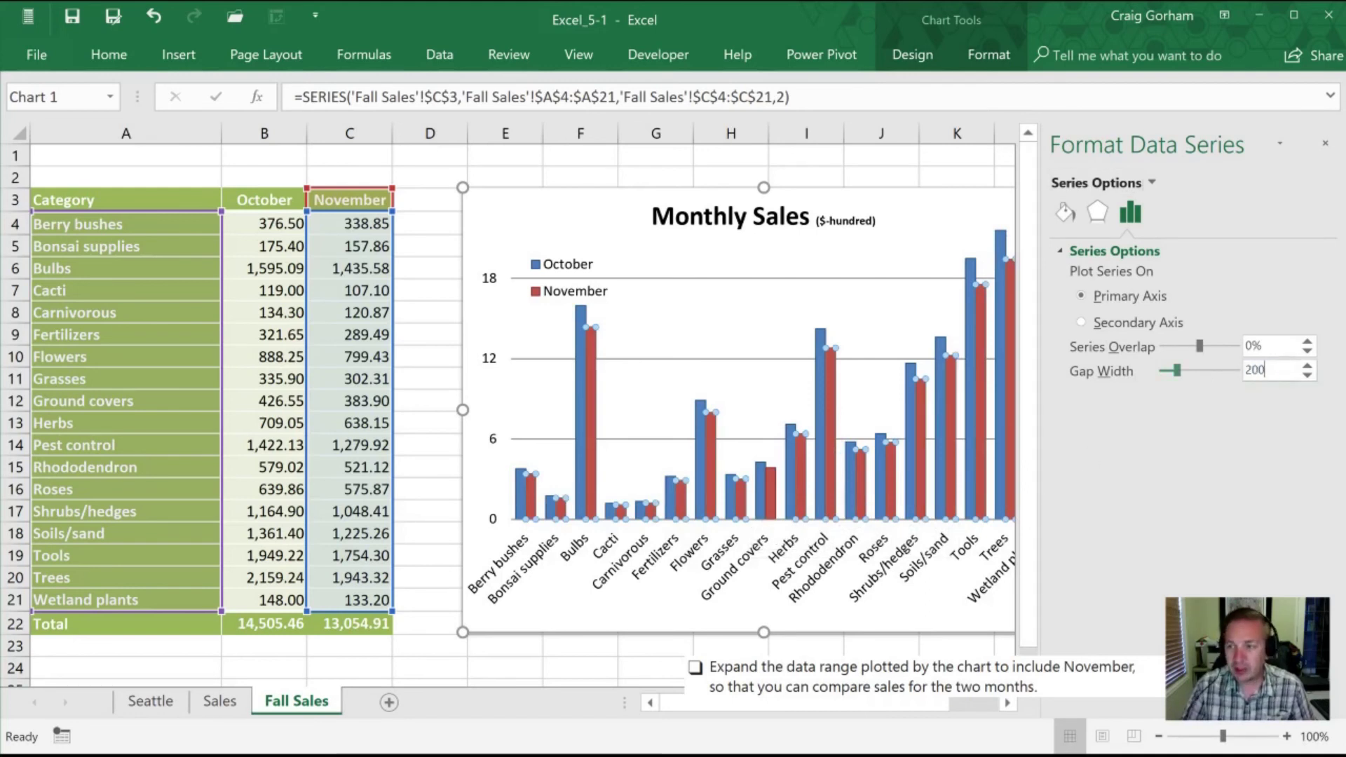
pyautogui.press('Return')
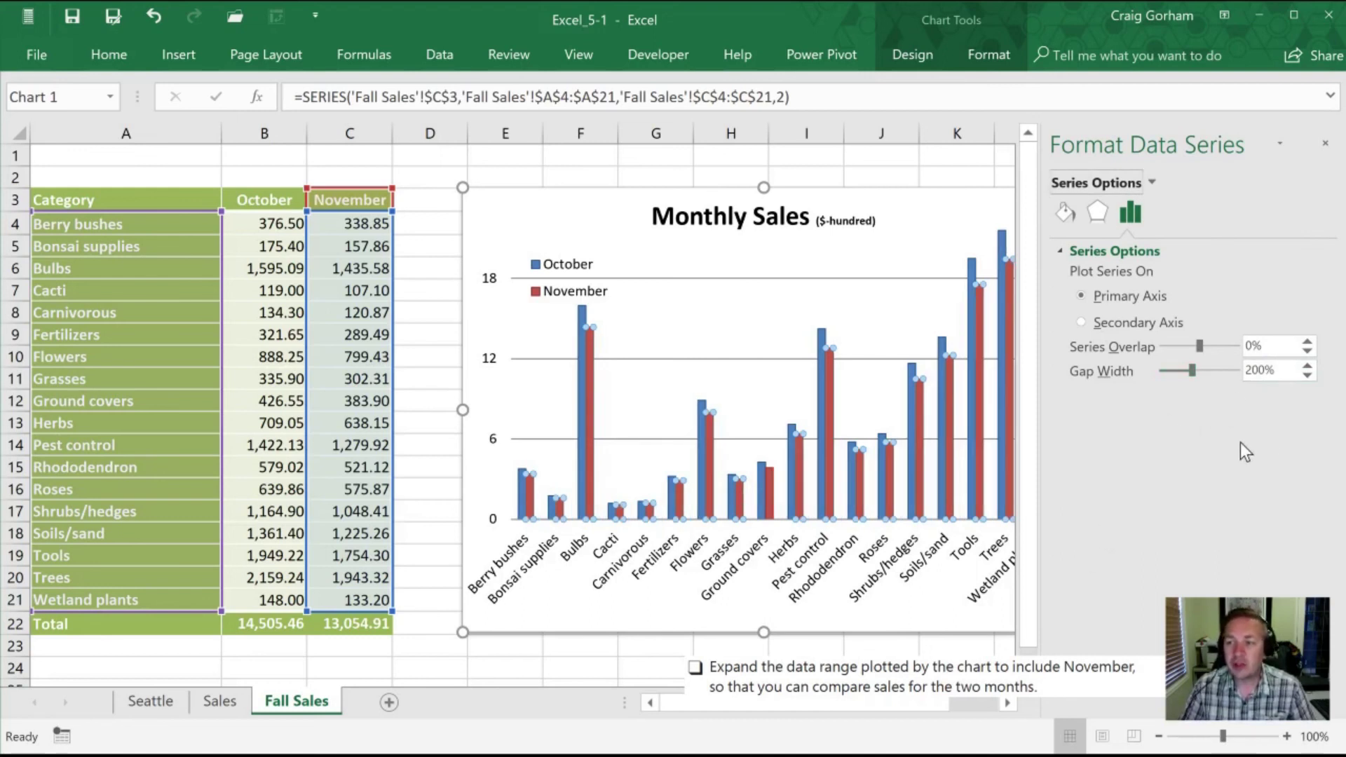
# - Select the Monthly Sales chart area and close the Format Chart Area pane to view the full chart
pyautogui.click(562, 229)
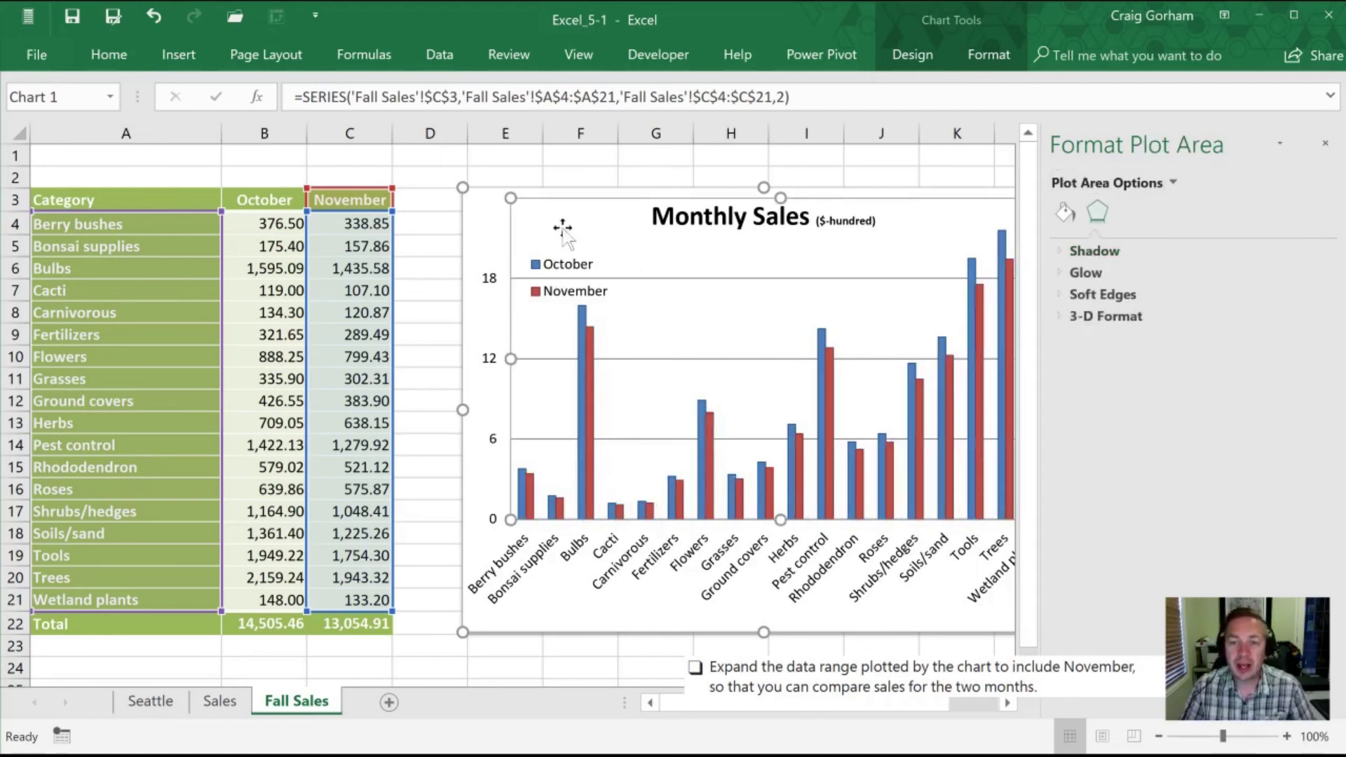
pyautogui.click(506, 225)
pyautogui.click(1326, 148)
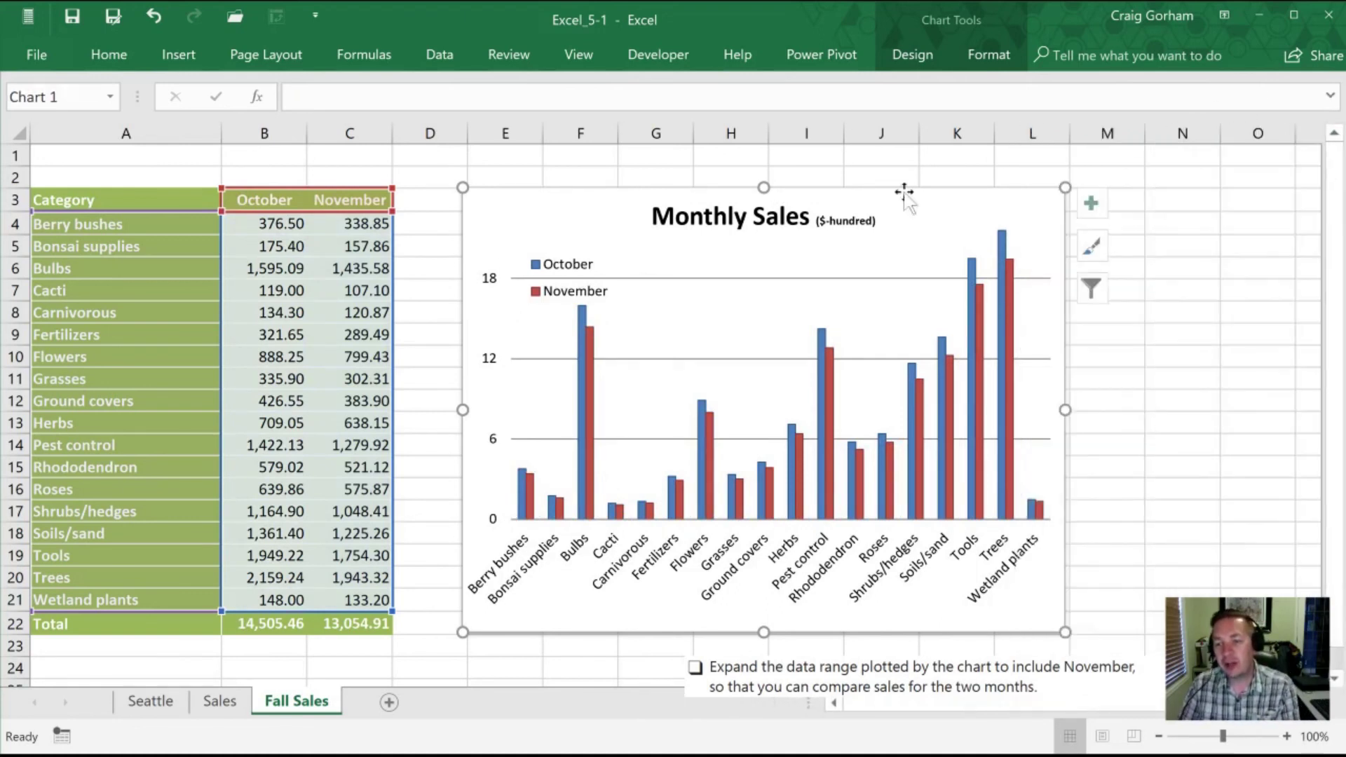